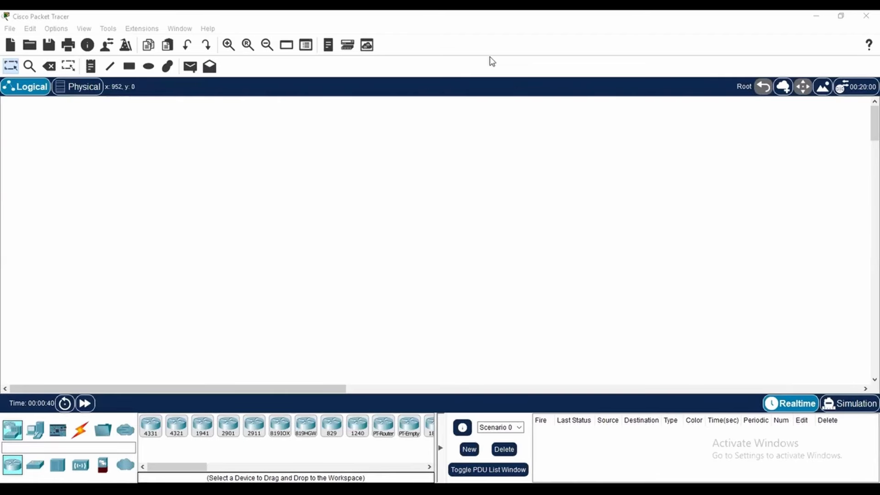
Place three 2960 switches in a spaced-out row across the empty workspace
{"action": "left_click", "coordinate": [34, 465]}
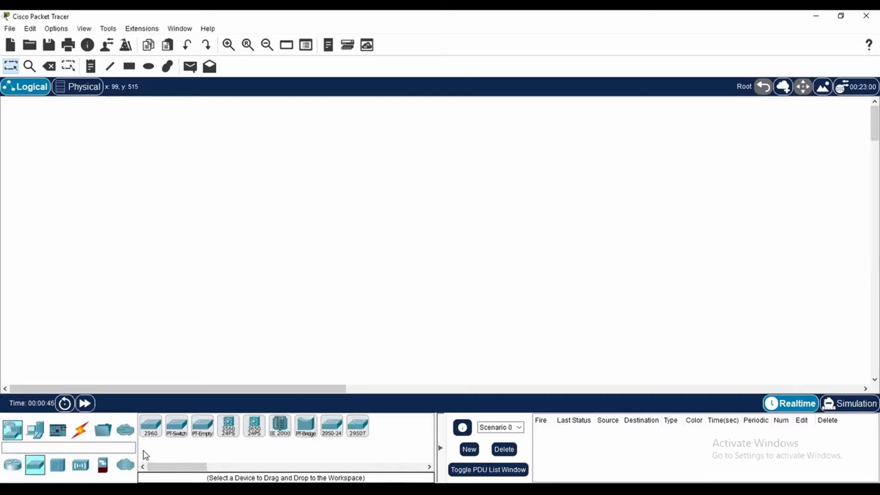
{"action": "left_click", "coordinate": [152, 426]}
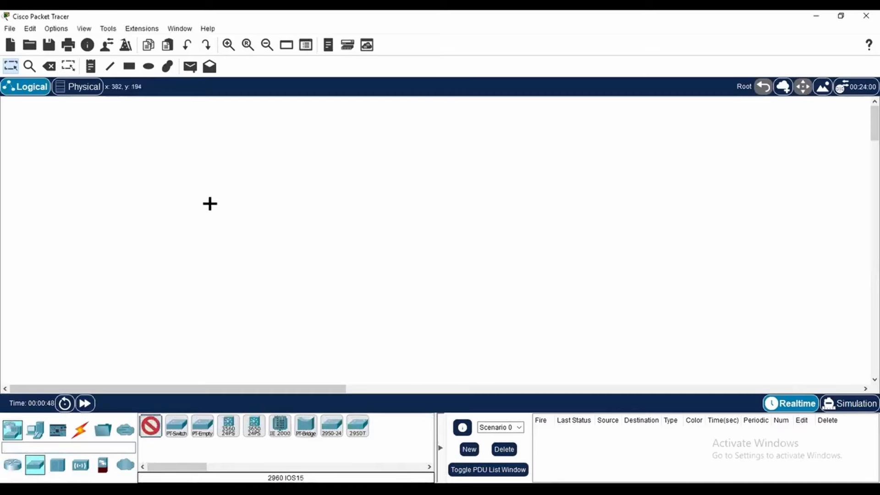
{"action": "left_click", "coordinate": [157, 163]}
{"action": "left_click", "coordinate": [363, 172]}
{"action": "left_click", "coordinate": [556, 188]}
{"action": "left_click", "coordinate": [10, 70]}
Reposition the three switches so they form a wider, roughly level row
{"action": "left_click_drag", "start_coordinate": [160, 160], "coordinate": [122, 183]}
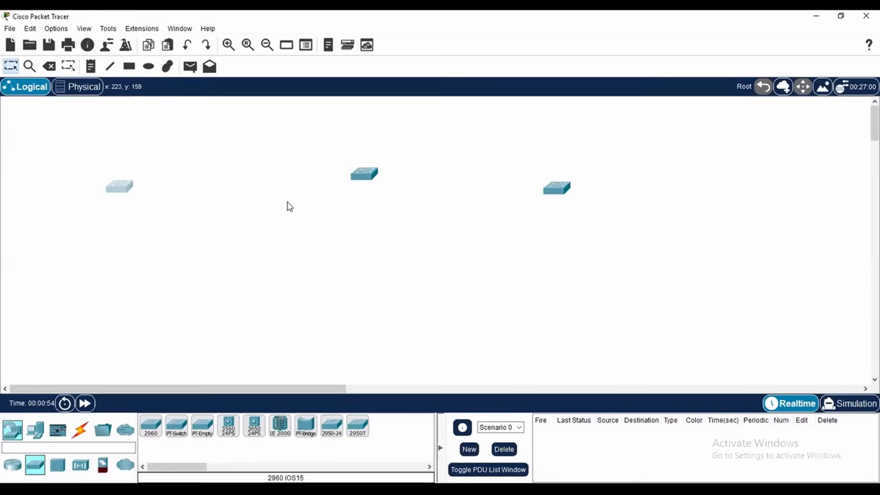
{"action": "left_click_drag", "start_coordinate": [362, 176], "coordinate": [334, 191]}
{"action": "left_click_drag", "start_coordinate": [560, 196], "coordinate": [567, 201]}
{"action": "left_click", "coordinate": [643, 197]}
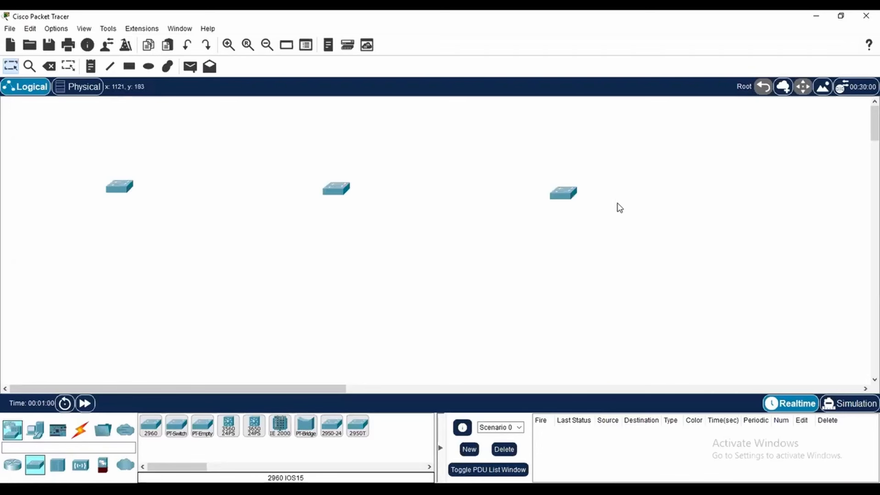
Add eight PCs: three below the left switch, two below the middle switch, and three around the right switch
{"action": "left_click", "coordinate": [40, 431]}
{"action": "left_click", "coordinate": [151, 426]}
{"action": "left_click", "coordinate": [40, 304]}
{"action": "left_click", "coordinate": [111, 309]}
{"action": "left_click", "coordinate": [186, 299]}
{"action": "left_click", "coordinate": [318, 292]}
{"action": "left_click", "coordinate": [391, 285]}
{"action": "left_click", "coordinate": [555, 291]}
{"action": "left_click", "coordinate": [683, 277]}
{"action": "left_click", "coordinate": [733, 211]}
Connect the left switch to each of its three PCs using automatically chosen cables
{"action": "left_click", "coordinate": [80, 430]}
{"action": "left_click", "coordinate": [176, 426]}
{"action": "left_click", "coordinate": [117, 186]}
{"action": "left_click", "coordinate": [39, 303]}
{"action": "left_click", "coordinate": [117, 186]}
{"action": "left_click", "coordinate": [112, 304]}
{"action": "left_click", "coordinate": [121, 188]}
{"action": "left_click", "coordinate": [186, 297]}
Connect the middle switch to both of its PCs with automatically chosen cables
{"action": "left_click", "coordinate": [337, 189]}
{"action": "left_click", "coordinate": [317, 291]}
{"action": "left_click", "coordinate": [338, 189]}
{"action": "left_click", "coordinate": [390, 285]}
Connect the right switch to each of its three PCs with automatically chosen cables
{"action": "left_click", "coordinate": [563, 193]}
{"action": "left_click", "coordinate": [555, 292]}
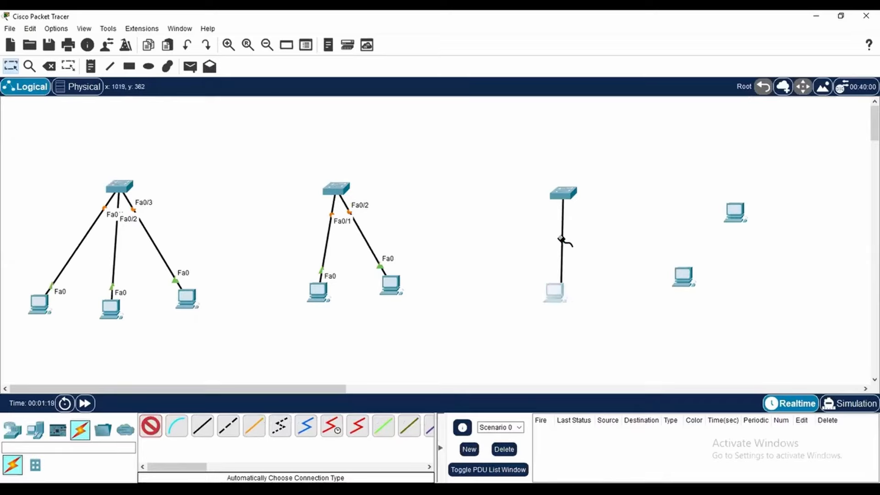
{"action": "left_click", "coordinate": [570, 195]}
{"action": "left_click", "coordinate": [685, 280]}
{"action": "left_click", "coordinate": [565, 193]}
{"action": "left_click", "coordinate": [741, 213]}
Link the right switch to the middle switch and the middle switch to the left switch with automatically chosen cables
{"action": "left_click", "coordinate": [563, 194]}
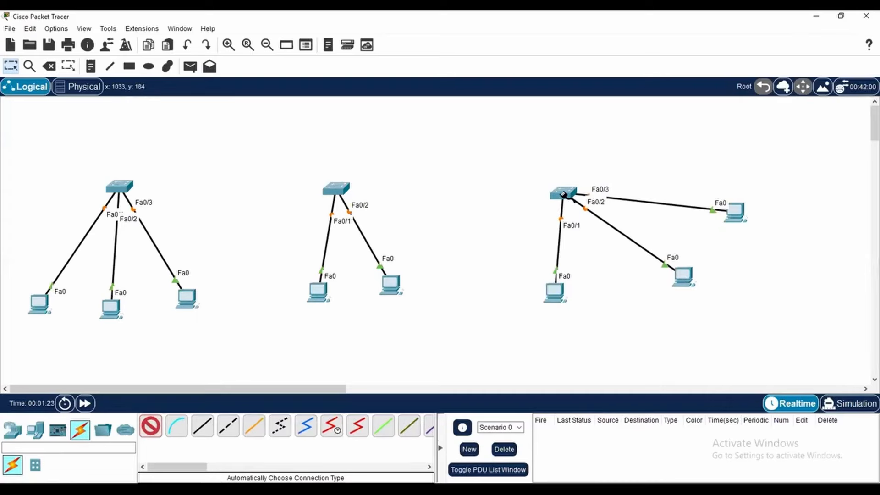
{"action": "left_click", "coordinate": [339, 189]}
{"action": "left_click", "coordinate": [338, 189]}
{"action": "left_click", "coordinate": [119, 186]}
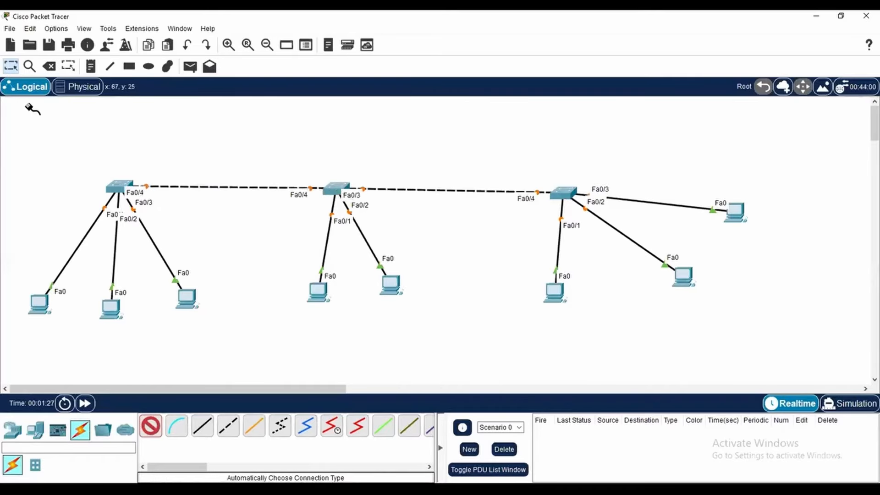
{"action": "left_click", "coordinate": [17, 68]}
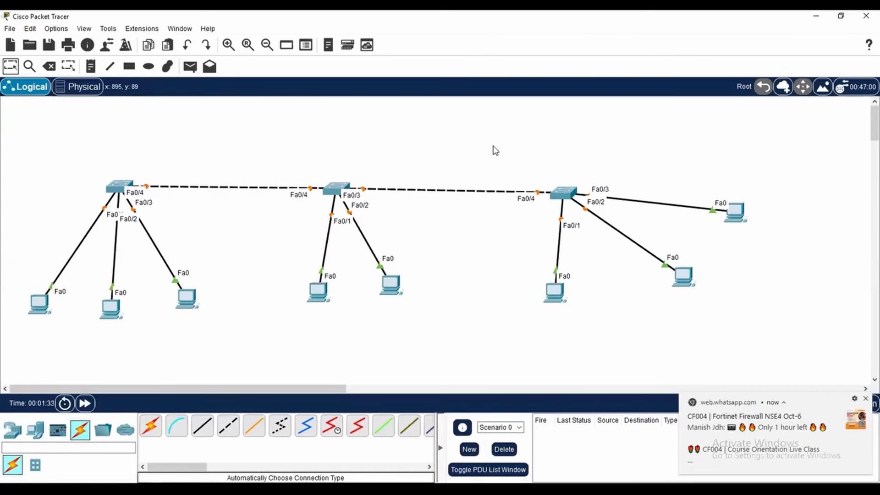
{"action": "left_click", "coordinate": [864, 399]}
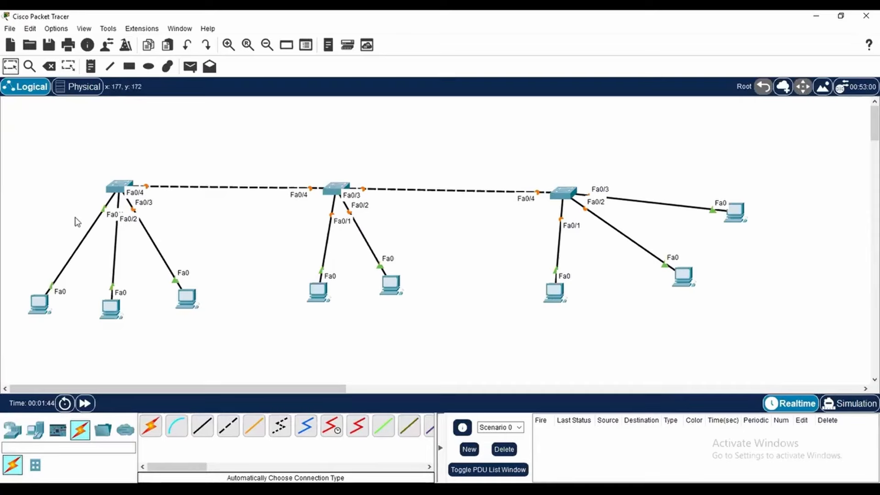
Add a note reading 192.168.10.0/24 above the left switch
{"action": "left_click", "coordinate": [91, 67]}
{"action": "left_click", "coordinate": [21, 328]}
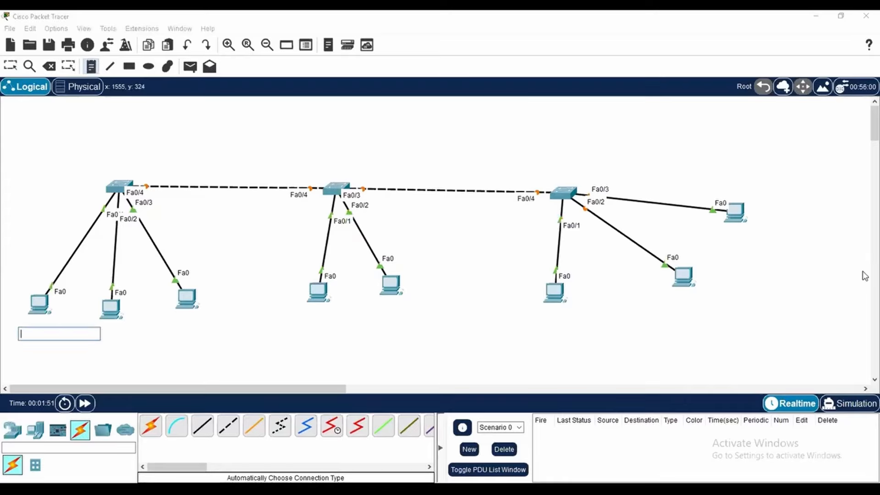
{"action": "left_click", "coordinate": [35, 118]}
{"action": "type", "text": "192.168.10.0/24"}
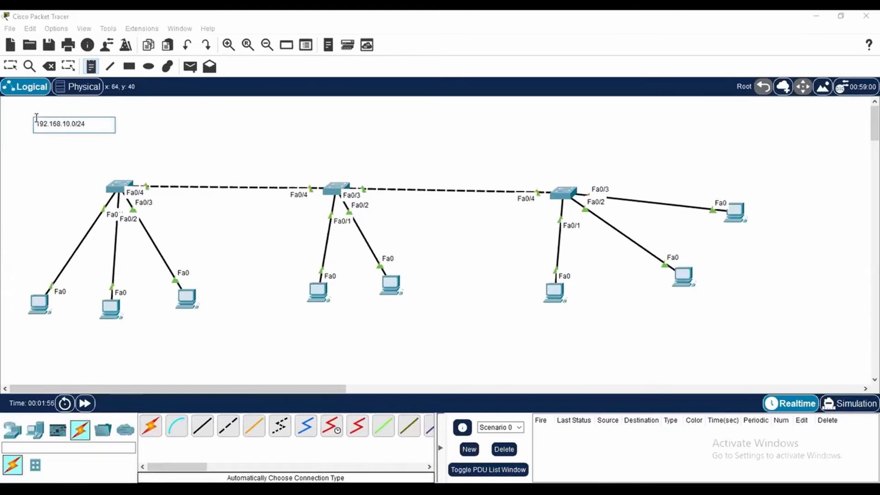
Label the left switch's three PCs with notes 10.1, 10.2 and 10.3 below them
{"action": "left_click", "coordinate": [21, 329]}
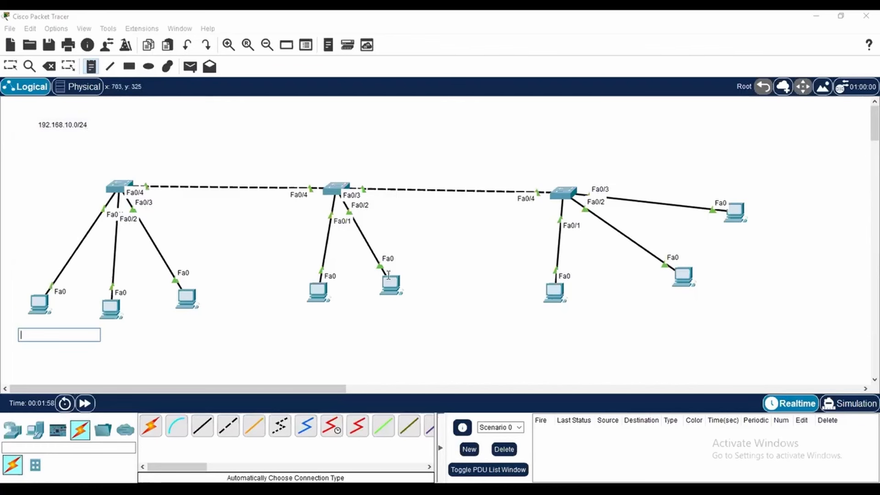
{"action": "type", "text": "10.1"}
{"action": "left_click", "coordinate": [118, 330]}
{"action": "left_click", "coordinate": [102, 330]}
{"action": "type", "text": "10.2"}
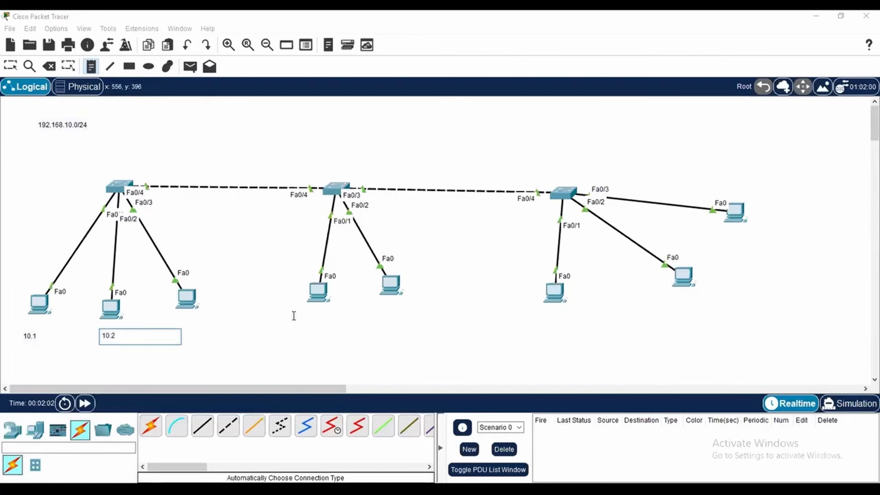
{"action": "left_click", "coordinate": [166, 316]}
{"action": "type", "text": "10.3"}
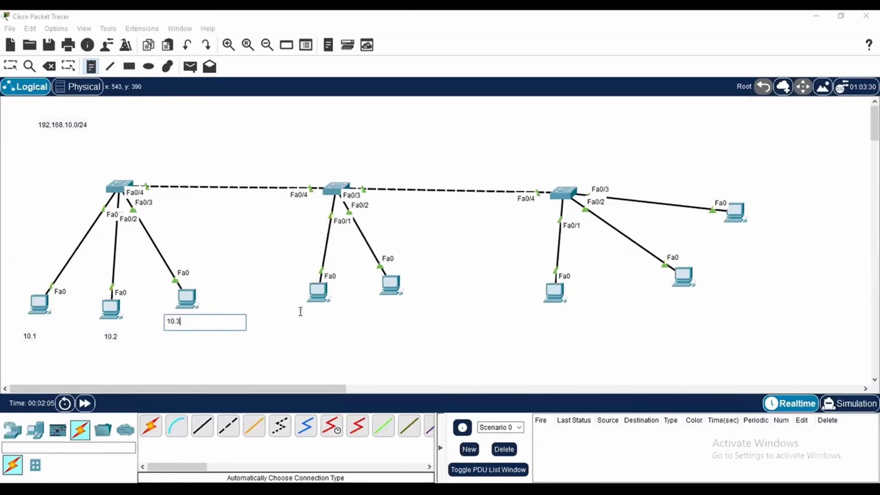
Label the middle switch's two PCs with notes 10.4 and 10.5 below them
{"action": "left_click", "coordinate": [300, 311]}
{"action": "type", "text": "10.4"}
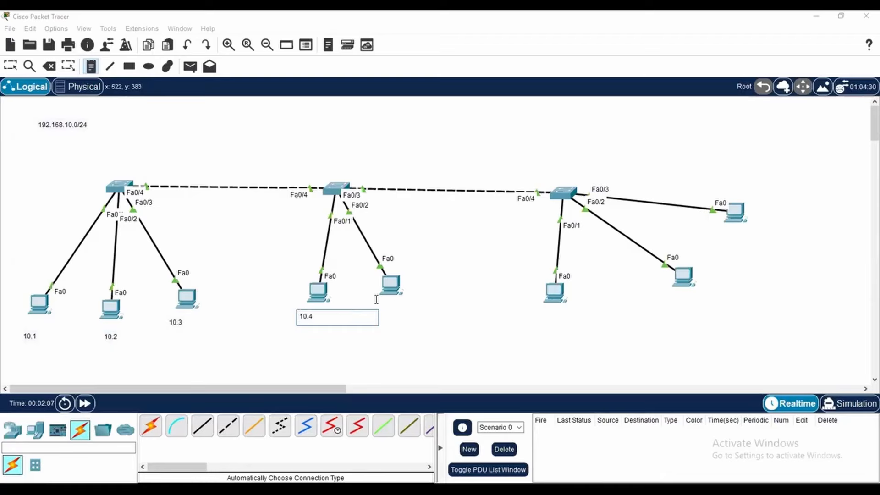
{"action": "left_click", "coordinate": [376, 299]}
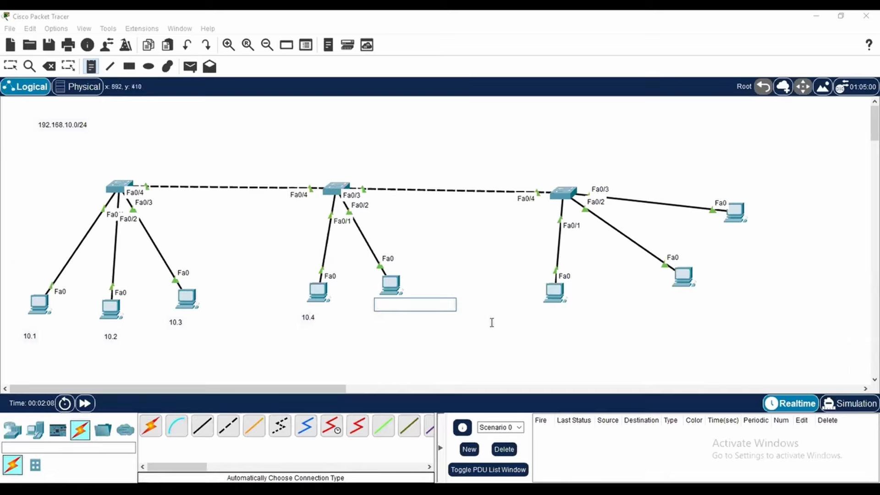
{"action": "type", "text": "10."}
Label the right switch's three PCs with notes 10.6, 10.7 and 10.8 below them
{"action": "left_click", "coordinate": [538, 308]}
{"action": "type", "text": "10"}
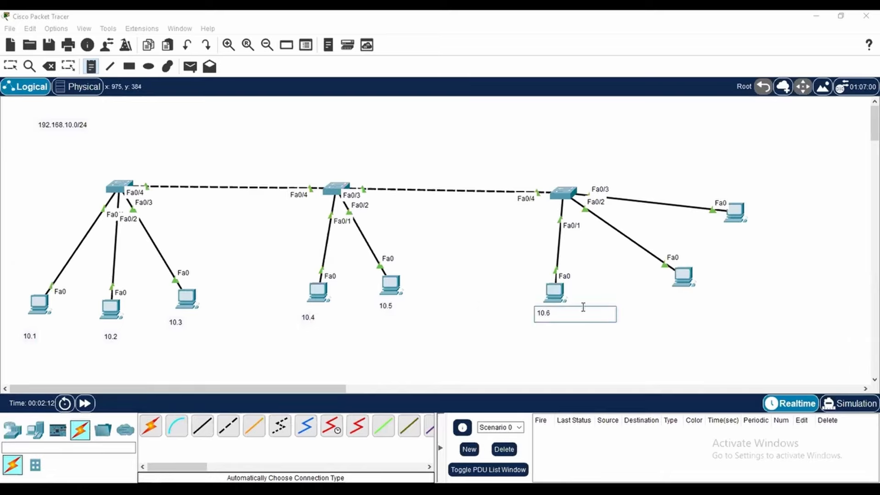
{"action": "left_click", "coordinate": [662, 296]}
{"action": "type", "text": "10.7"}
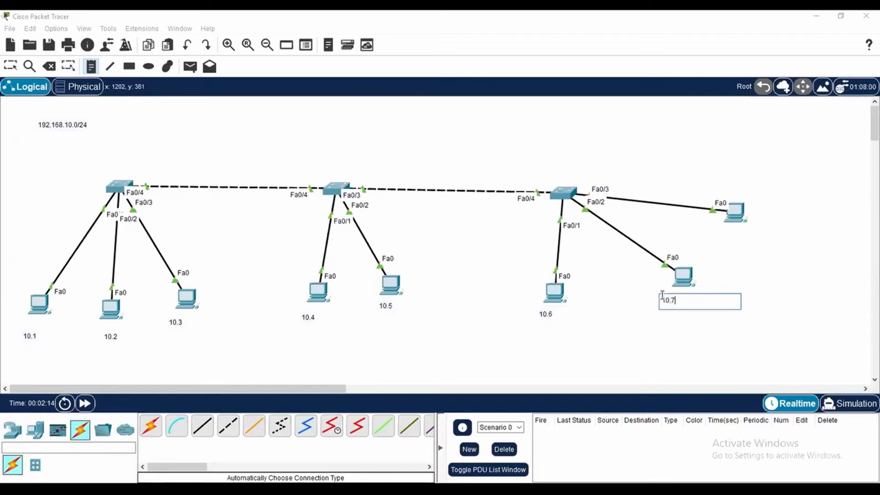
{"action": "left_click", "coordinate": [736, 230]}
{"action": "type", "text": "10.8"}
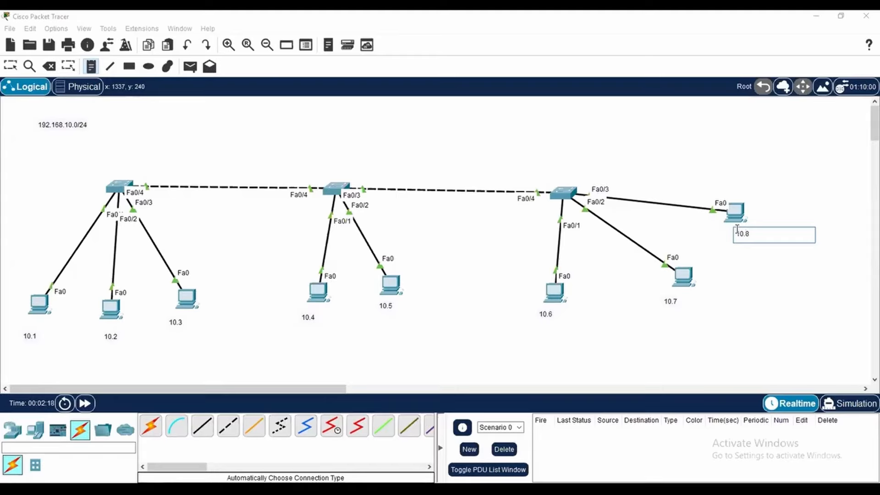
{"action": "left_click", "coordinate": [10, 67]}
Assign the PC labelled 10.1 the static IPv4 address 192.168.10.1 with subnet mask 255.255.255.0
{"action": "left_click", "coordinate": [40, 303]}
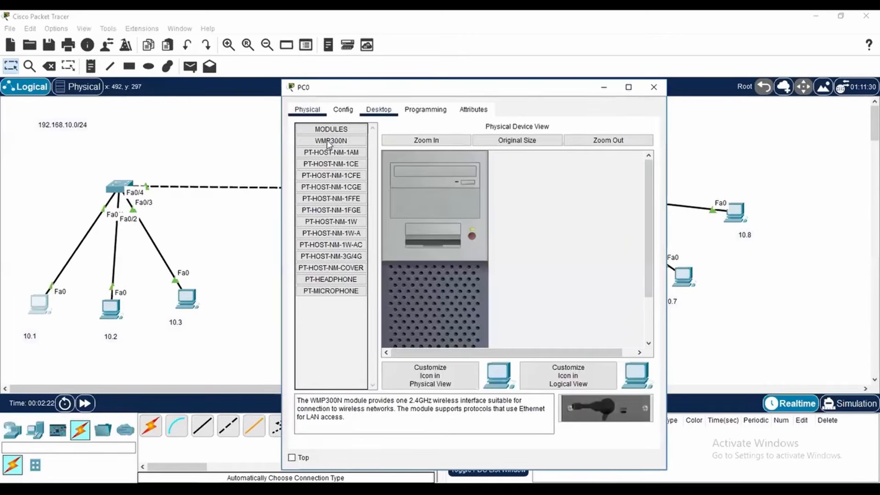
{"action": "left_click", "coordinate": [441, 188]}
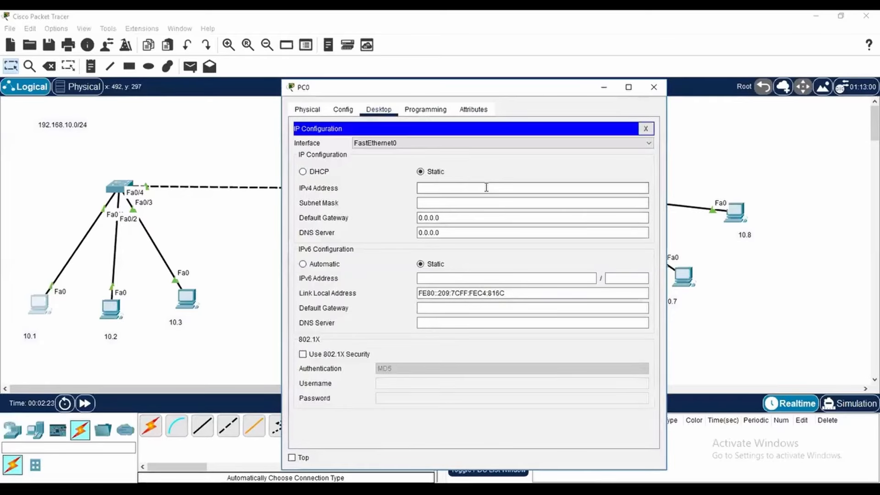
{"action": "type", "text": "19"}
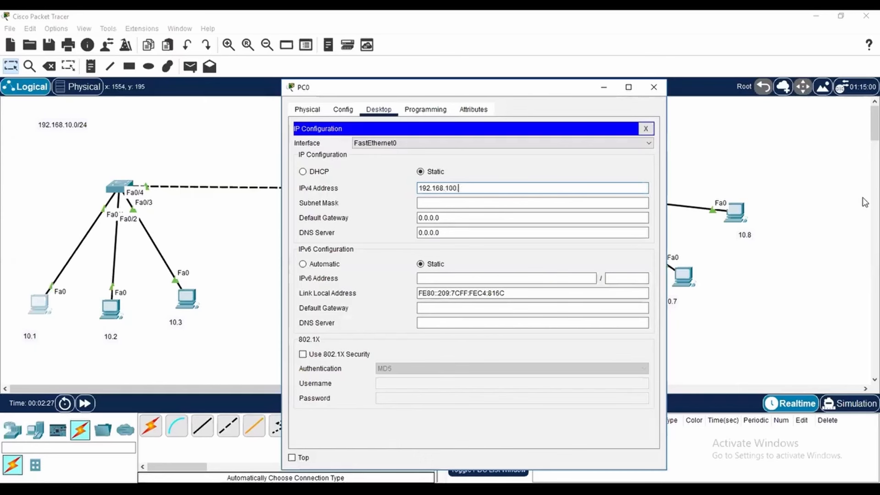
{"action": "type", "text": "2.168.10.1"}
{"action": "key", "text": "Tab"}
{"action": "key", "text": "Tab"}
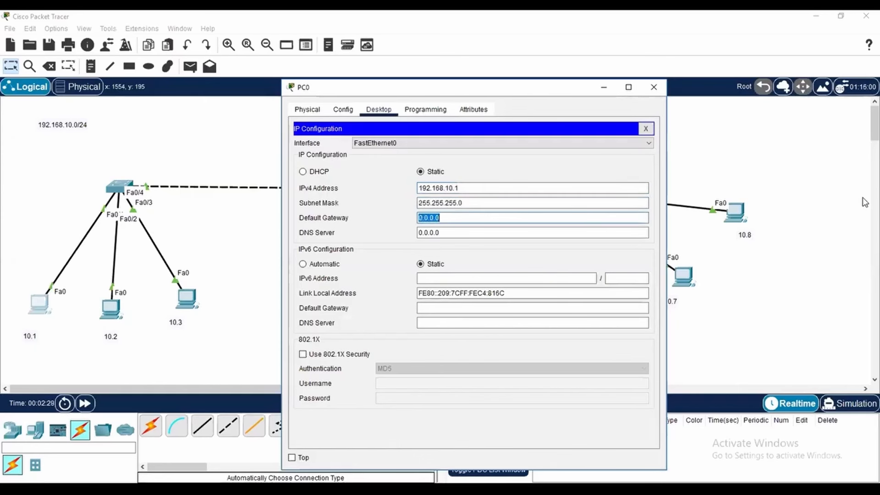
{"action": "left_click", "coordinate": [654, 87]}
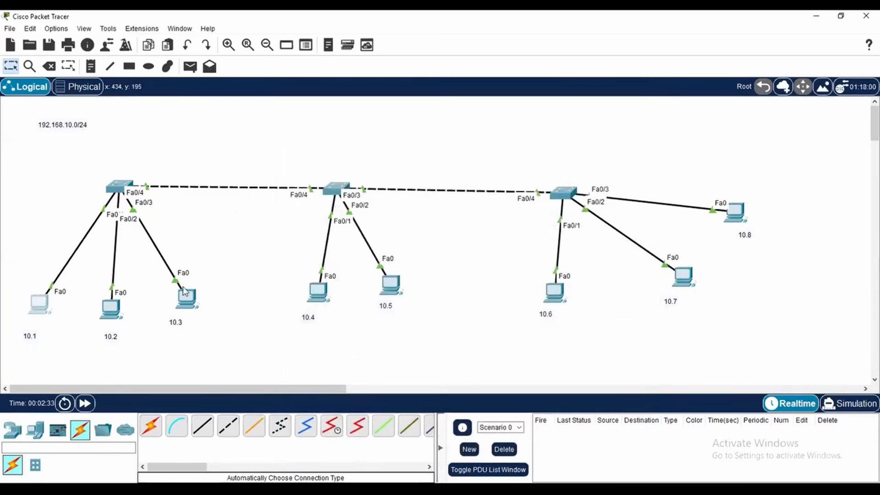
Assign the PC labelled 10.2 the static IPv4 address 192.168.10.2 with subnet mask 255.255.255.0
{"action": "left_click", "coordinate": [113, 310]}
{"action": "left_click", "coordinate": [379, 110]}
{"action": "left_click", "coordinate": [459, 187]}
{"action": "type", "text": "19"}
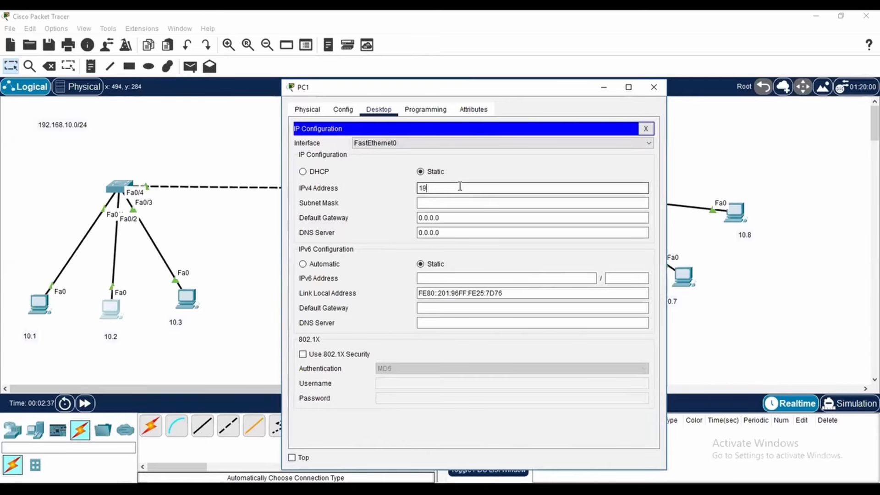
{"action": "key", "text": "Tab"}
{"action": "key", "text": "Tab"}
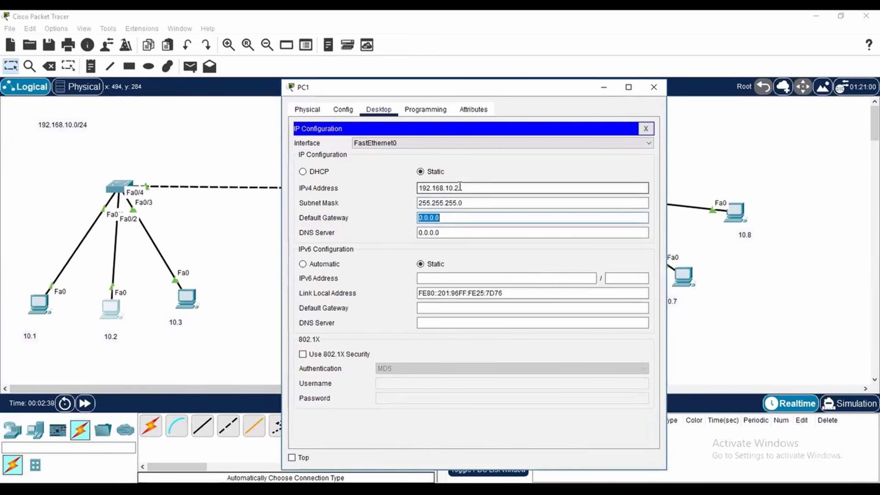
{"action": "left_click", "coordinate": [651, 87]}
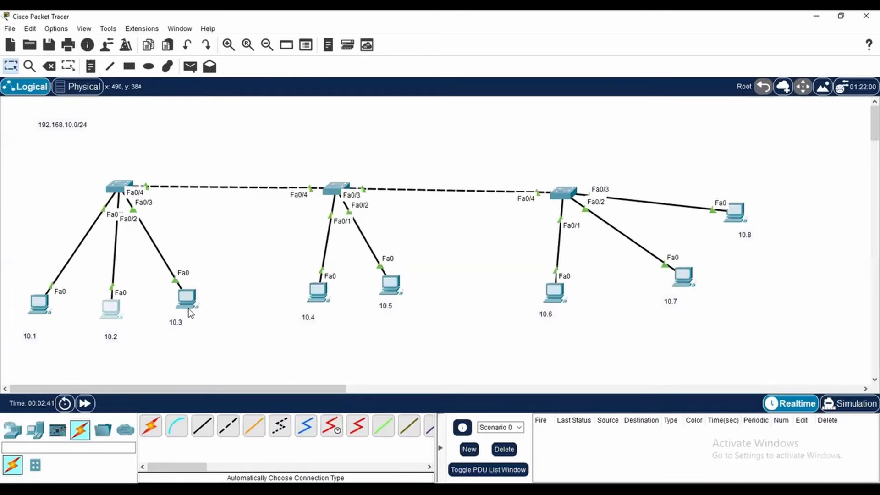
Assign the PC labelled 10.3 the static IPv4 address 192.168.10.3 with subnet mask 255.255.255.0
{"action": "left_click", "coordinate": [378, 109]}
{"action": "left_click", "coordinate": [328, 149]}
{"action": "left_click", "coordinate": [463, 186]}
{"action": "type", "text": "192.168.10.3"}
{"action": "key", "text": "Tab"}
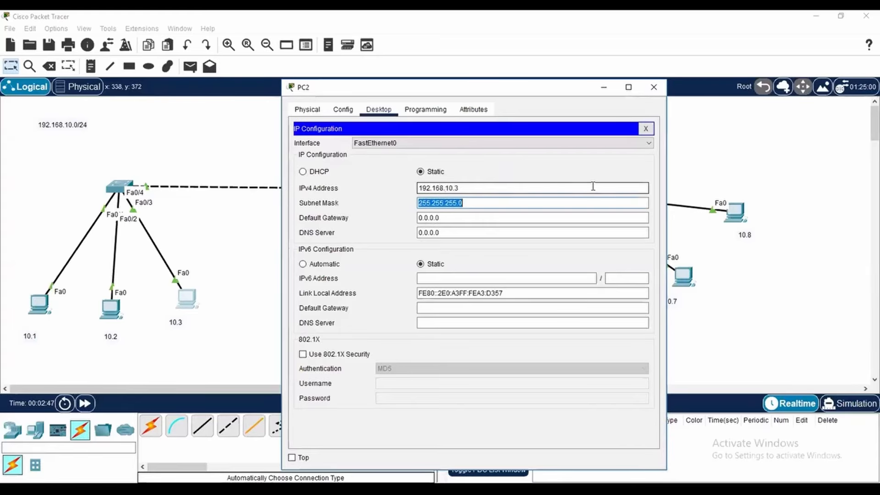
{"action": "left_click", "coordinate": [654, 87]}
Assign the PC labelled 10.4 the static IPv4 address 192.168.10.4 with subnet mask 255.255.255.0
{"action": "left_click", "coordinate": [323, 292]}
{"action": "left_click", "coordinate": [378, 109]}
{"action": "left_click", "coordinate": [343, 170]}
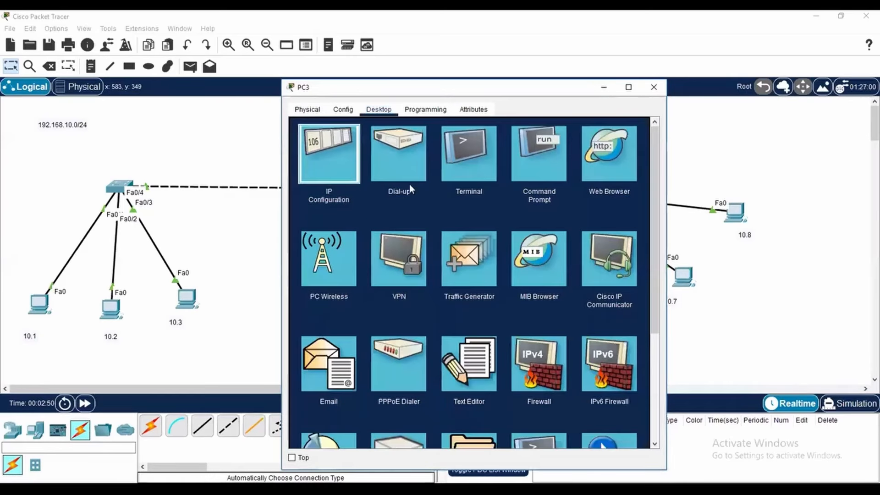
{"action": "left_click", "coordinate": [436, 188]}
{"action": "type", "text": "192.168.10.4"}
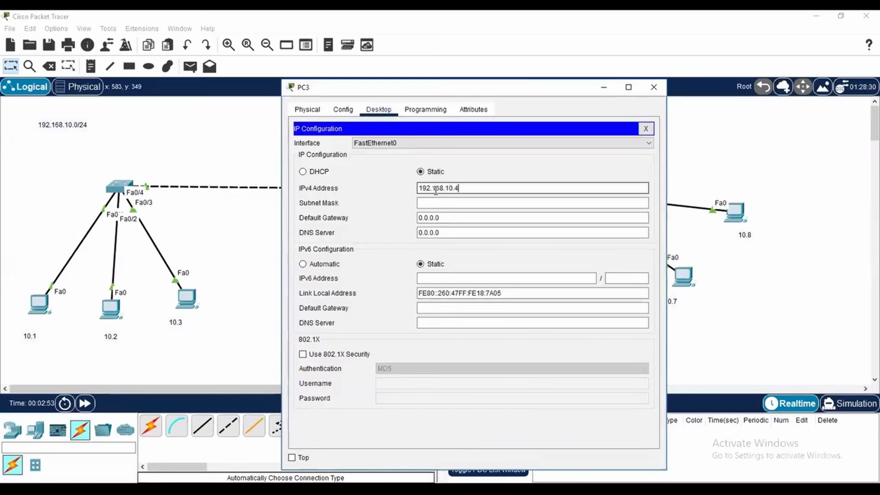
{"action": "key", "text": "Tab"}
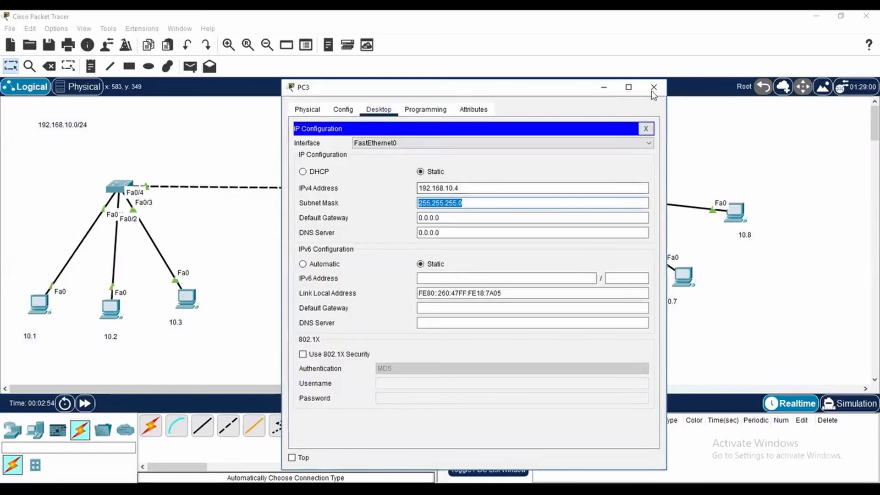
{"action": "left_click", "coordinate": [653, 87]}
Open the IP configuration of the PC labelled 10.5 at its IPv4 address
{"action": "left_click", "coordinate": [389, 285]}
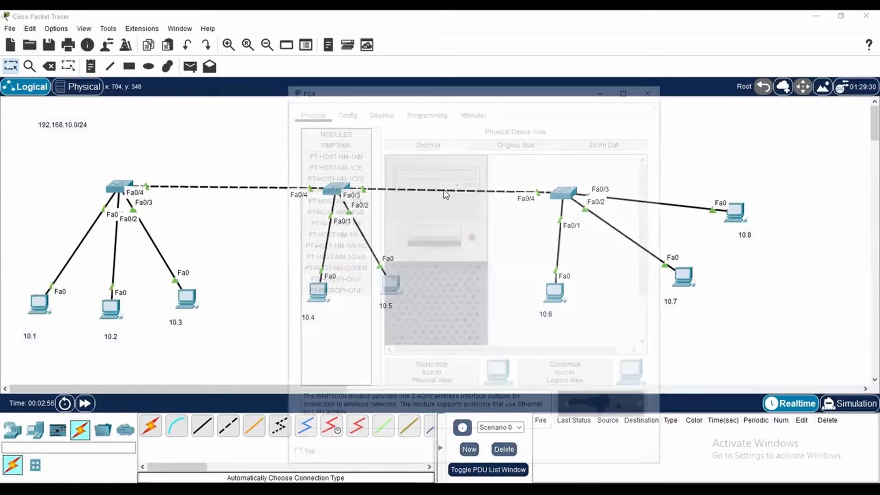
{"action": "left_click", "coordinate": [384, 115]}
{"action": "left_click", "coordinate": [328, 151]}
{"action": "left_click", "coordinate": [442, 188]}
{"action": "type", "text": "1"}
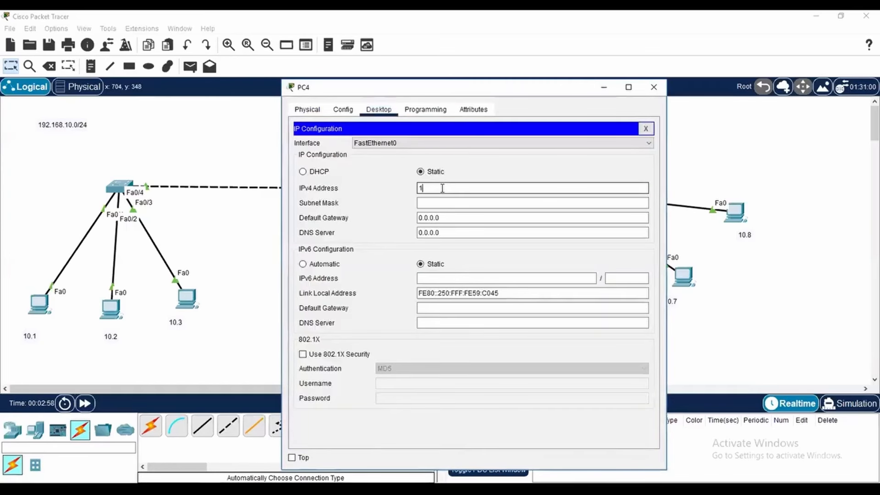
{"action": "type", "text": "92.1638.10.5"}
{"action": "key", "text": "Tab"}
{"action": "left_click", "coordinate": [477, 259]}
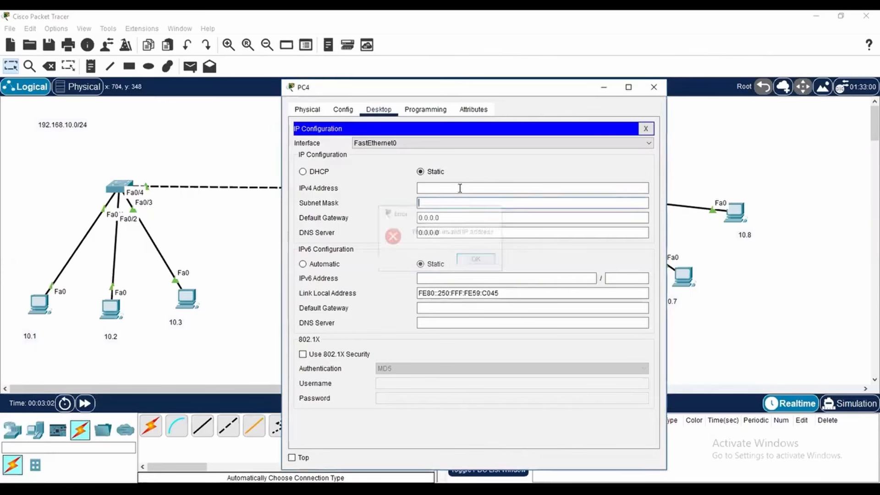
Assign the PC labelled 10.5 the static IPv4 address 192.168.10.5 with subnet mask 255.255.255.0
{"action": "type", "text": "192.168.10.5"}
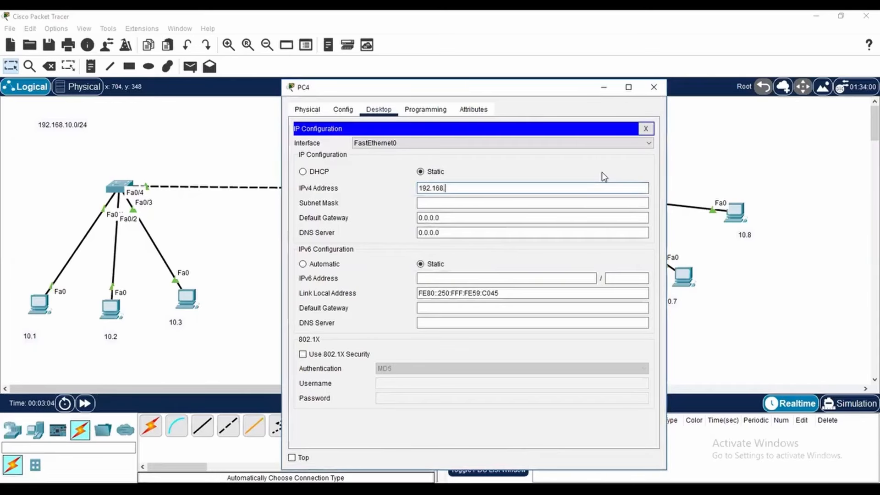
{"action": "key", "text": "Tab"}
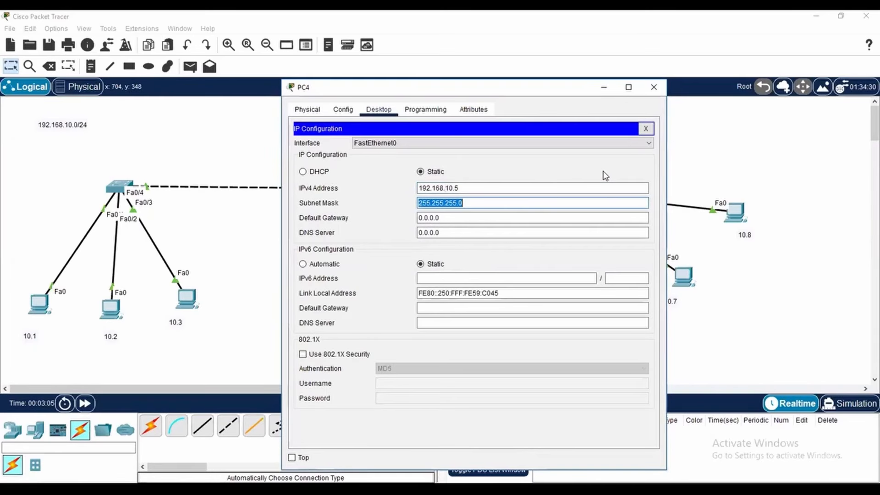
{"action": "left_click", "coordinate": [653, 87]}
Assign the PC labelled 10.6 the static IPv4 address 192.168.10.6 with subnet mask 255.255.255.0
{"action": "left_click", "coordinate": [390, 285]}
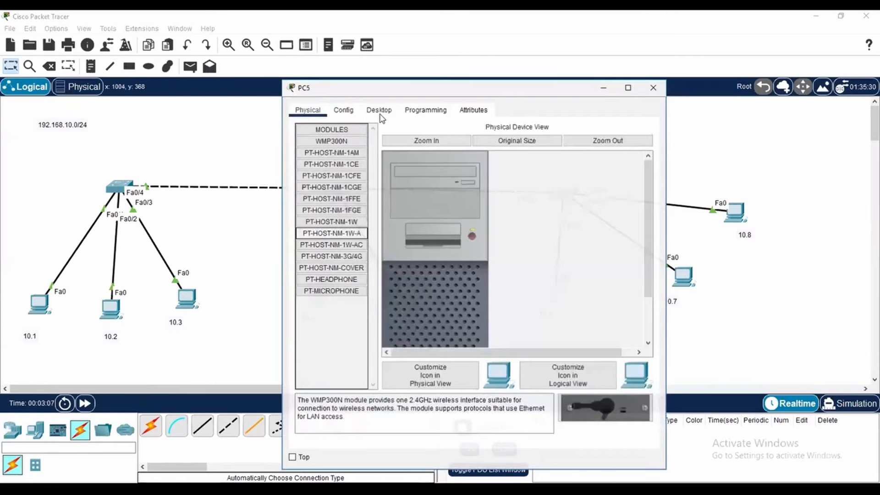
{"action": "left_click", "coordinate": [379, 109]}
{"action": "left_click", "coordinate": [329, 152]}
{"action": "left_click", "coordinate": [425, 189]}
{"action": "type", "text": "192.168.10.5"}
{"action": "key", "text": "Tab"}
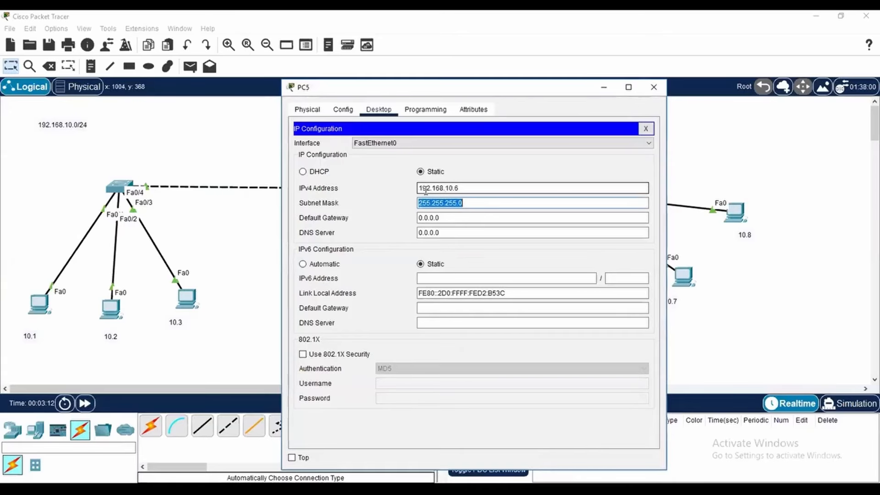
{"action": "left_click", "coordinate": [653, 87]}
Assign the PC labelled 10.7 the static IPv4 address 192.168.10.7 with its default subnet mask
{"action": "left_click", "coordinate": [684, 276]}
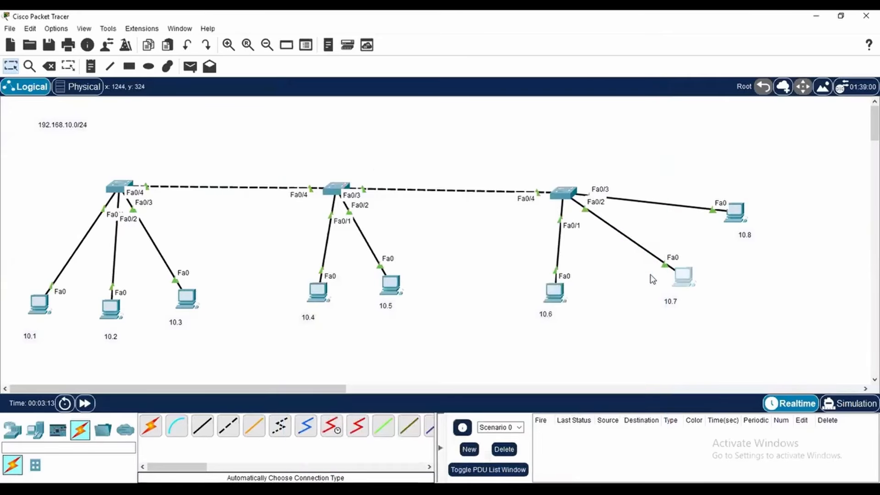
{"action": "left_click", "coordinate": [378, 109]}
{"action": "left_click", "coordinate": [328, 152]}
{"action": "left_click", "coordinate": [439, 193]}
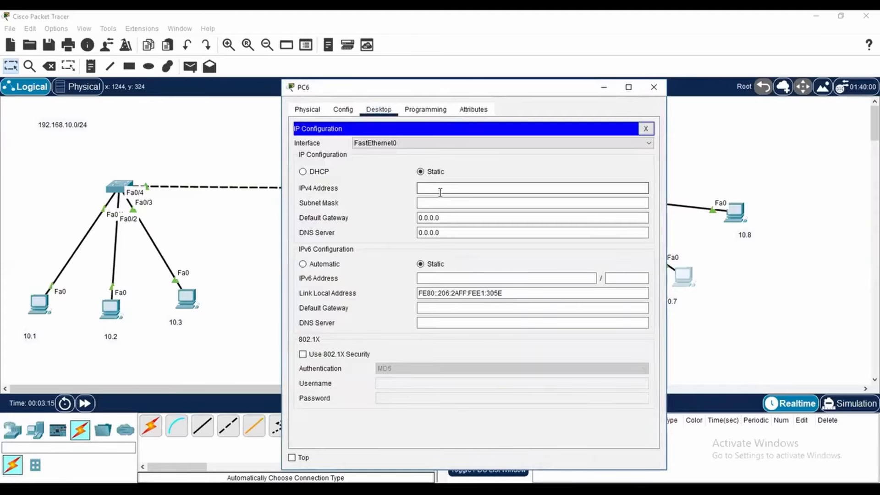
{"action": "type", "text": "192.168.10.7"}
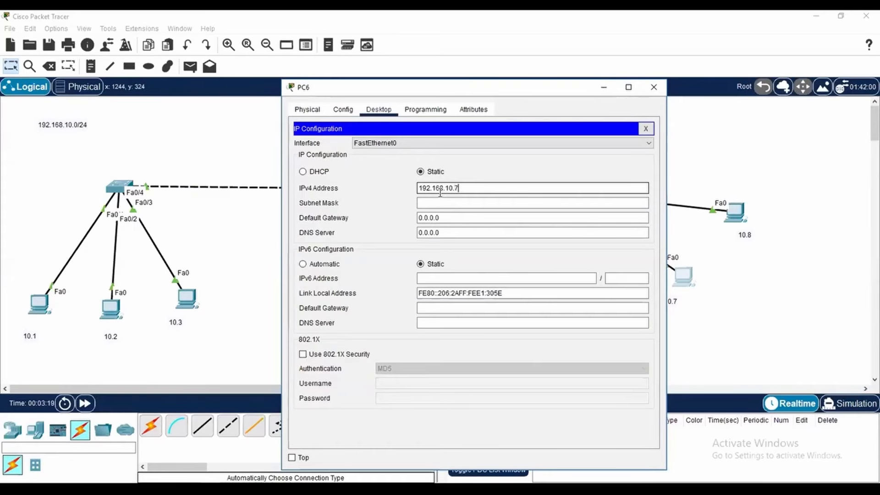
{"action": "key", "text": "Tab"}
{"action": "left_click", "coordinate": [653, 87]}
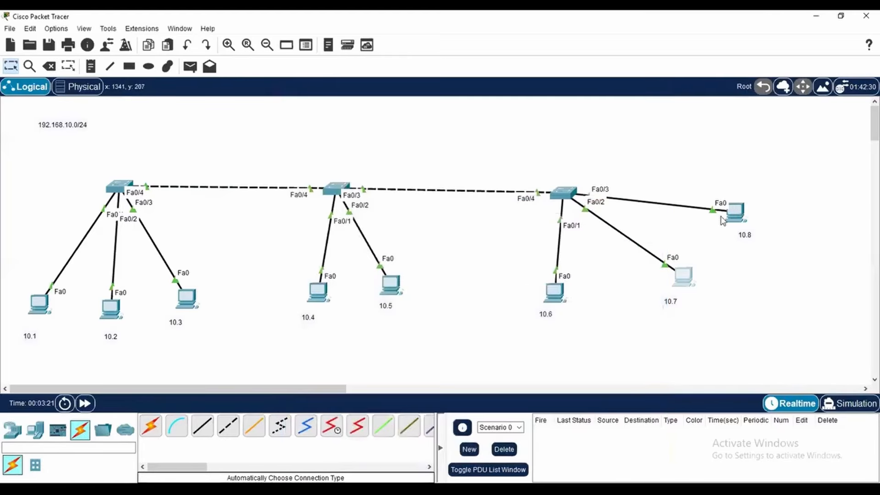
Assign the PC labelled 10.8 the static IPv4 address 192.168.10.8 with subnet mask 255.255.255.0
{"action": "left_click", "coordinate": [732, 213]}
{"action": "left_click", "coordinate": [379, 109]}
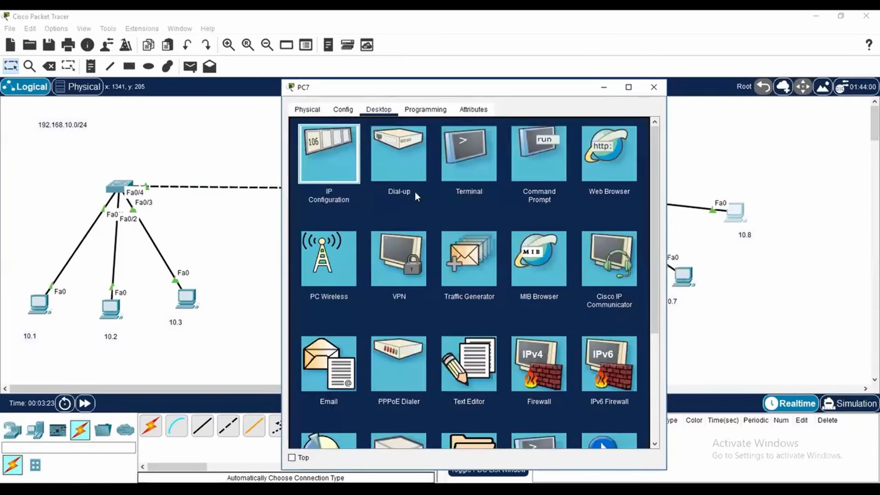
{"action": "left_click", "coordinate": [329, 154]}
{"action": "left_click", "coordinate": [450, 186]}
{"action": "type", "text": "192.1638"}
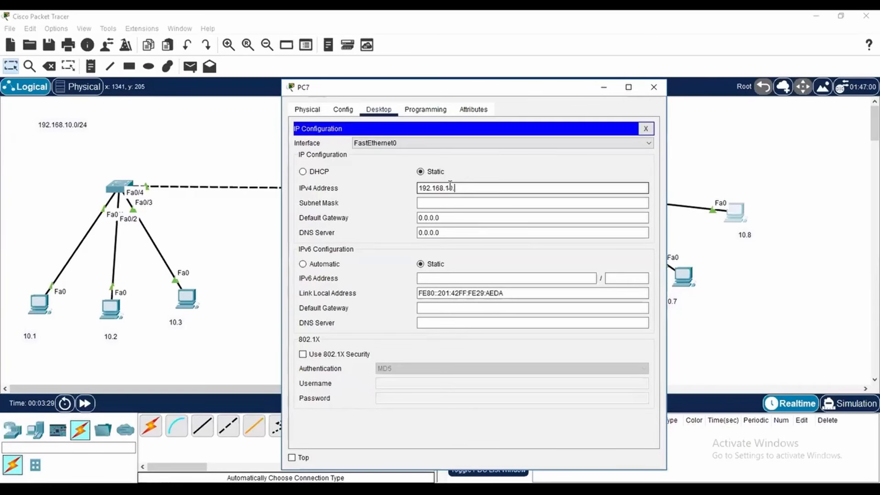
{"action": "type", "text": "8"}
{"action": "key", "text": "Tab"}
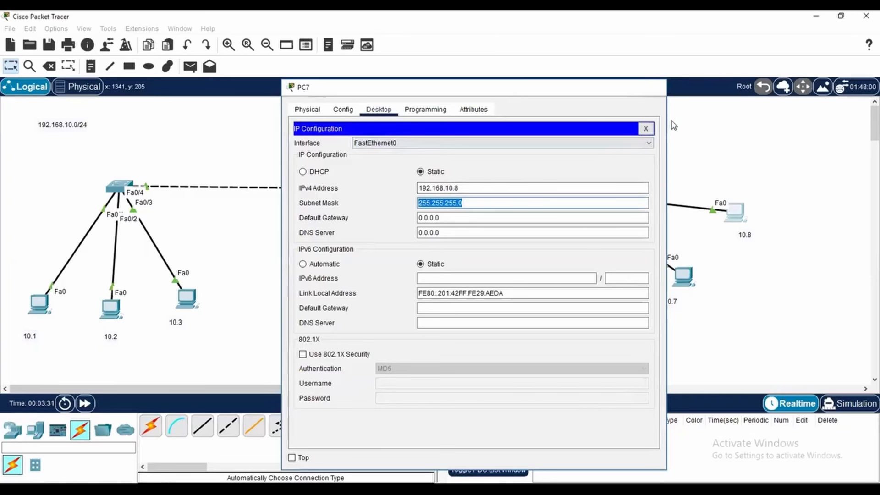
{"action": "left_click", "coordinate": [770, 329]}
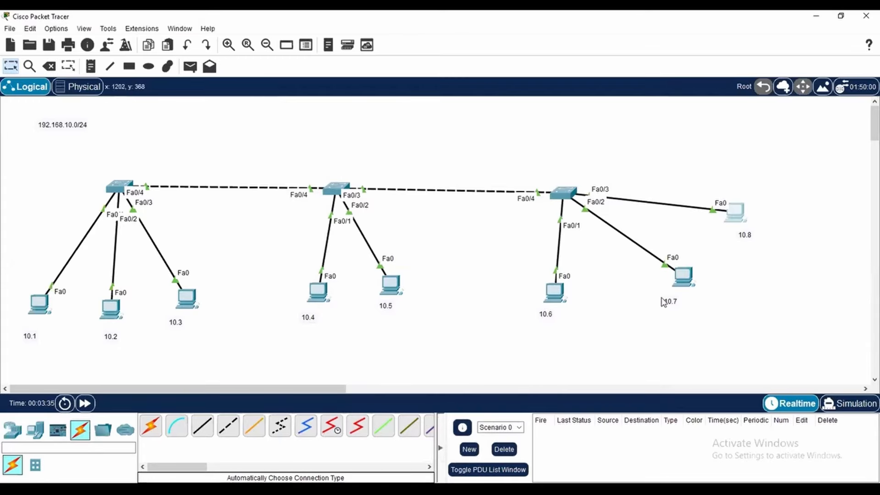
Ping 192.168.10.1 and 192.168.10.2 from the Command Prompt of the PC labelled 10.8
{"action": "left_click", "coordinate": [743, 213]}
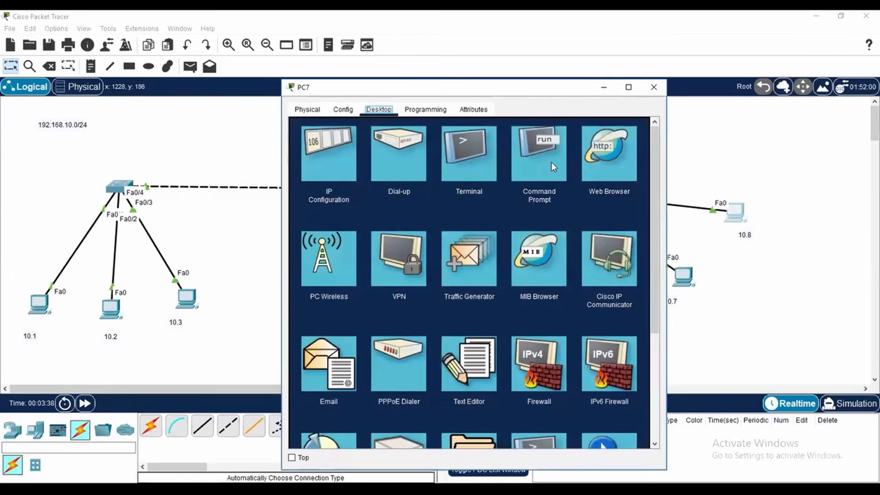
{"action": "left_click", "coordinate": [552, 163]}
{"action": "type", "text": "ping 19"}
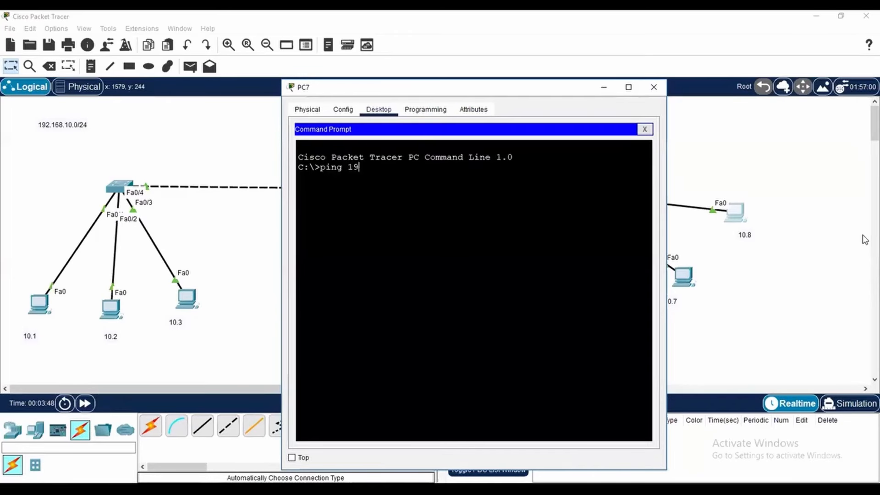
{"action": "type", "text": ".10.1"}
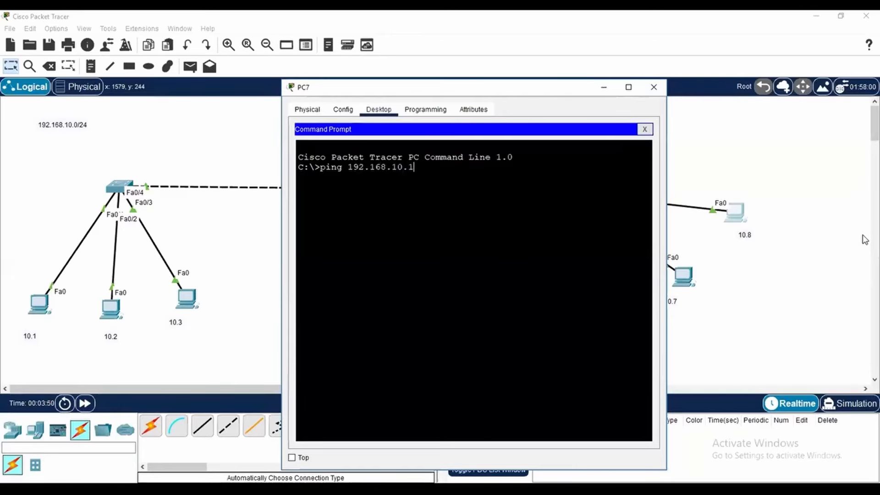
{"action": "key", "text": "Return"}
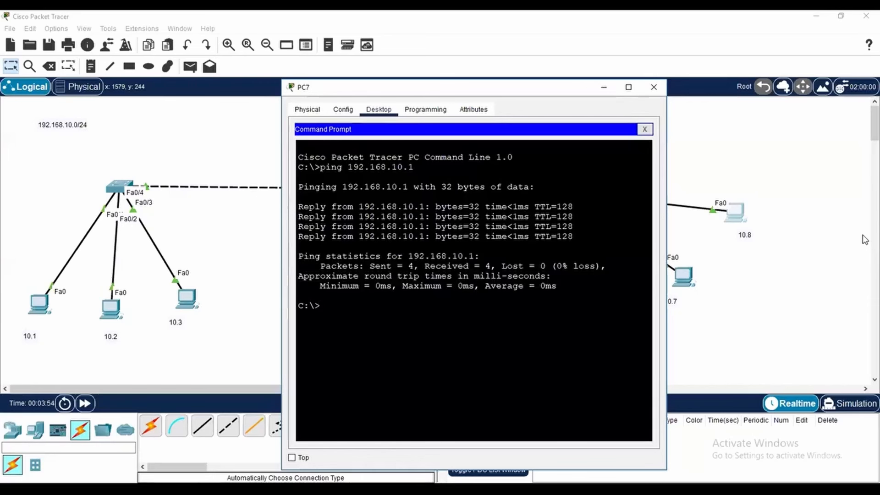
{"action": "type", "text": "ping 192.168.10.2"}
{"action": "key", "text": "Return"}
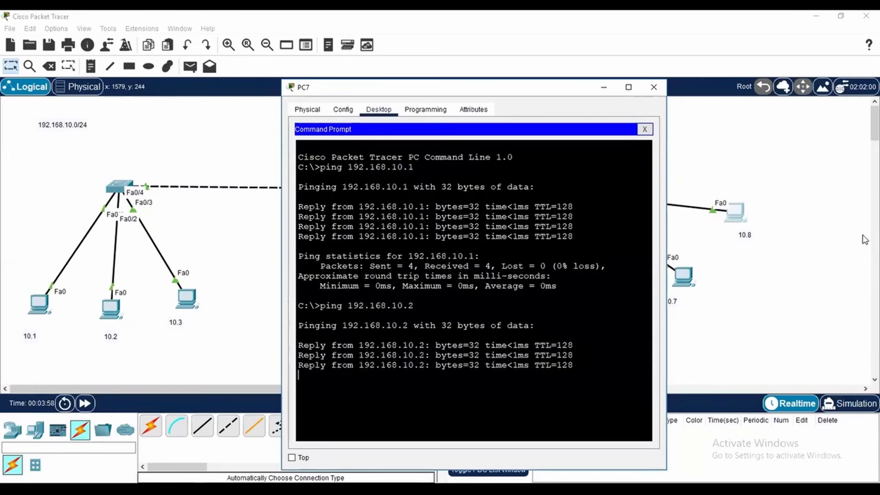
Ping the broadcast address 192.168.10.255 from the PC labelled 10.8 and review which hosts reply
{"action": "type", "text": "ping"}
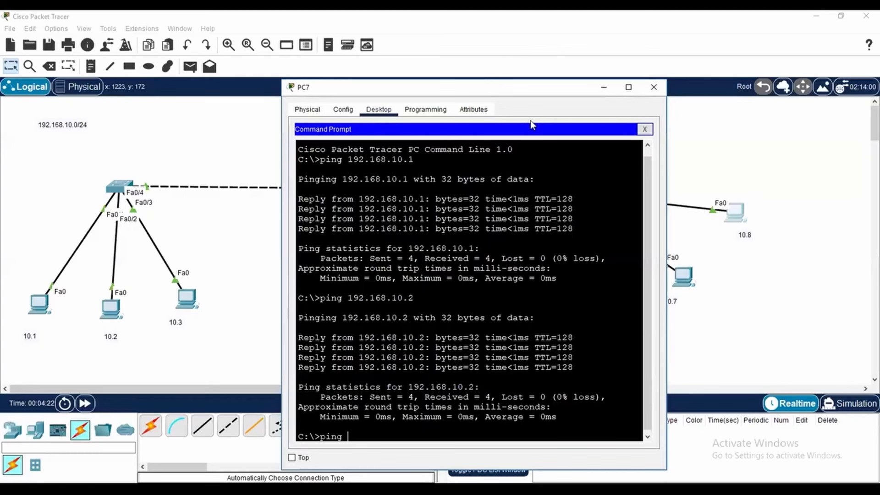
{"action": "left_click", "coordinate": [401, 434]}
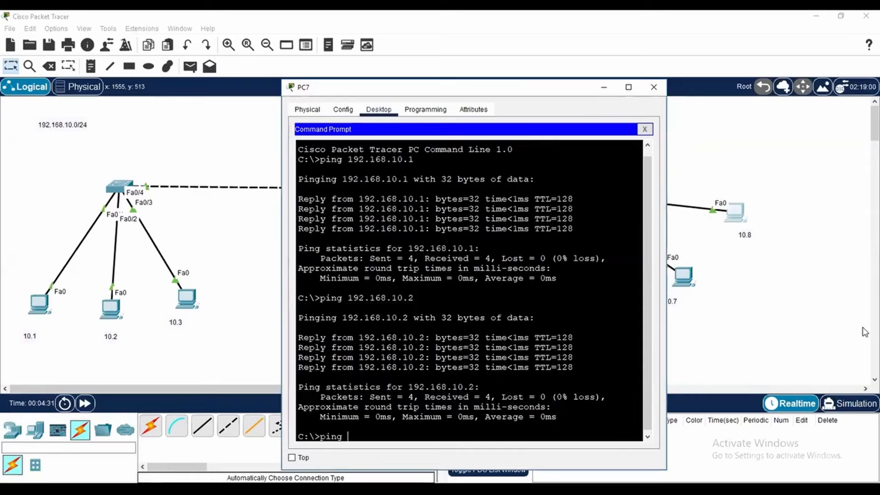
{"action": "type", "text": "192.168.10.255"}
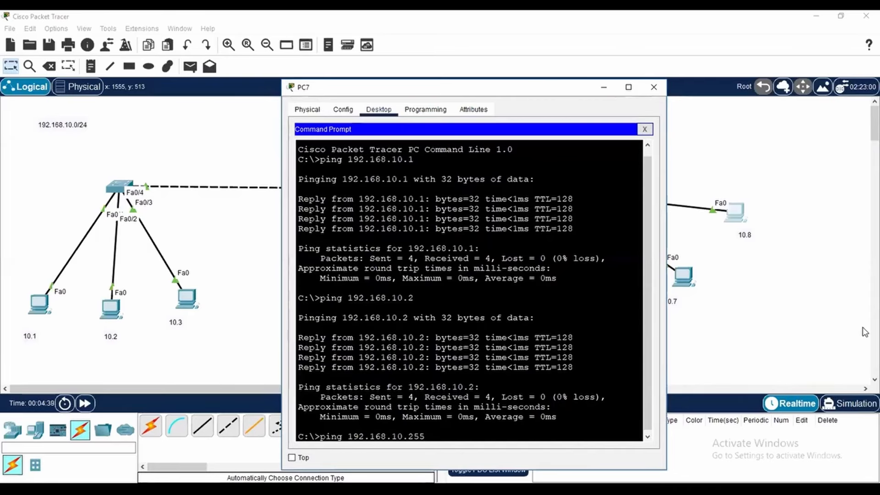
{"action": "key", "text": "Return"}
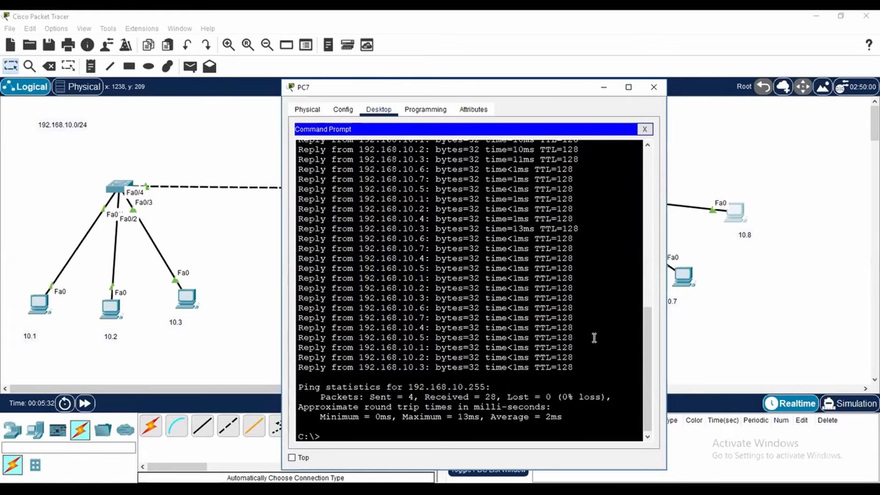
{"action": "scroll", "coordinate": [580, 370], "scroll_direction": "up", "scroll_amount": 3}
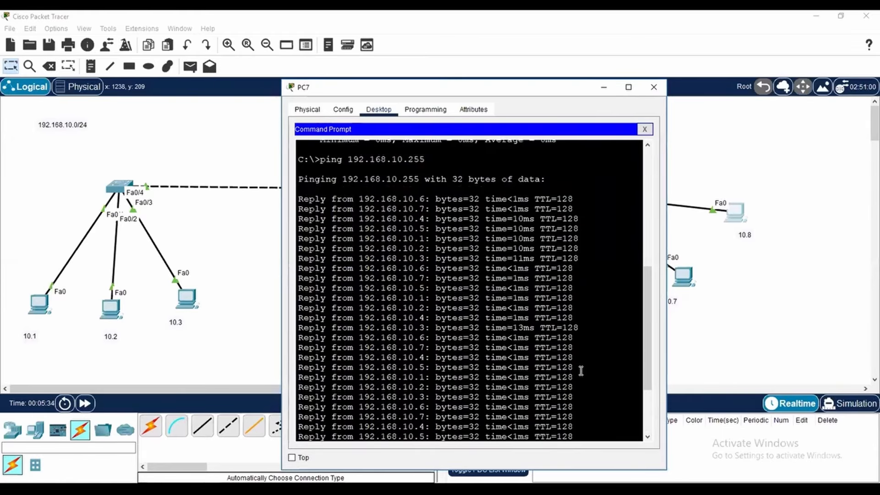
{"action": "scroll", "coordinate": [580, 370], "scroll_direction": "down", "scroll_amount": 3}
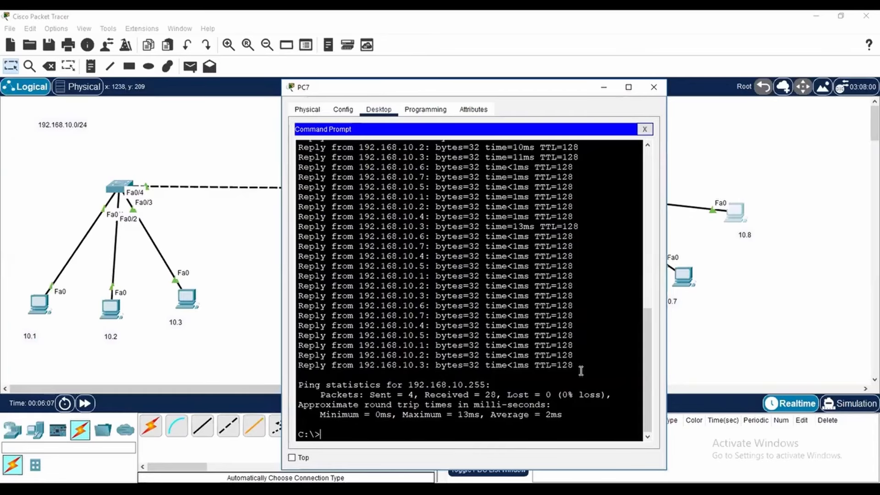
{"action": "scroll", "coordinate": [581, 369], "scroll_direction": "up", "scroll_amount": 7}
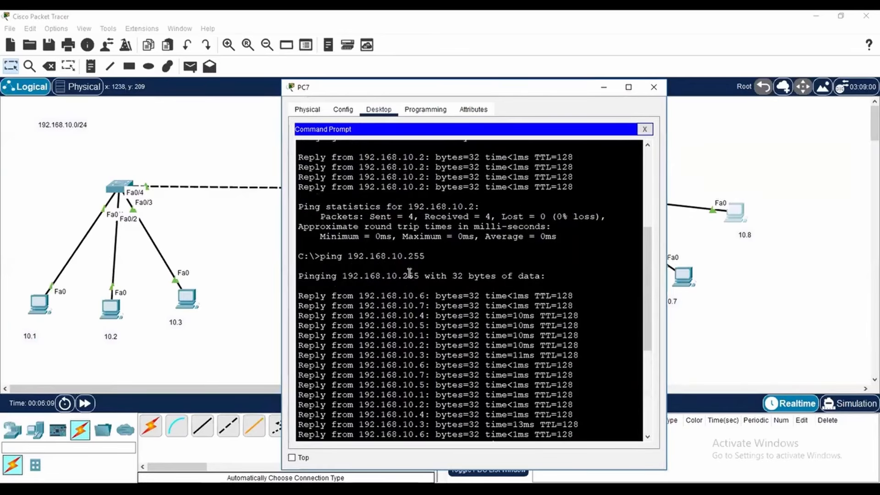
{"action": "left_click_drag", "start_coordinate": [397, 275], "coordinate": [419, 275]}
{"action": "left_click", "coordinate": [599, 346]}
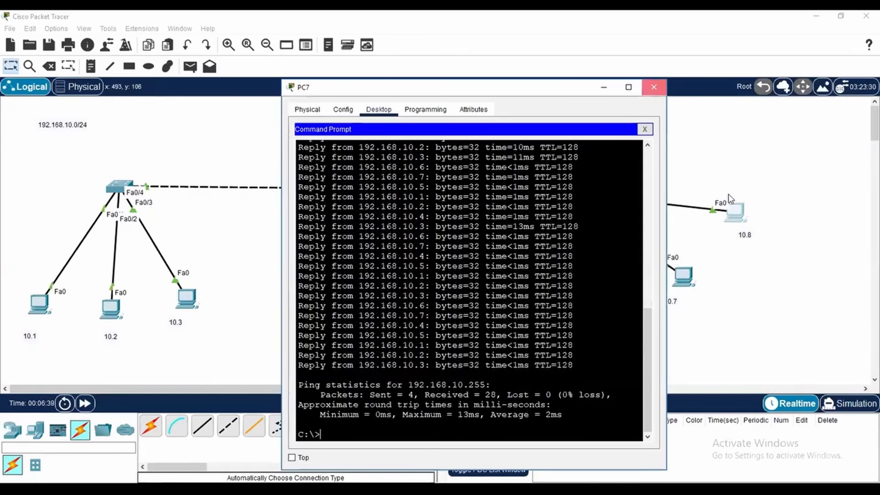
{"action": "left_click", "coordinate": [652, 88]}
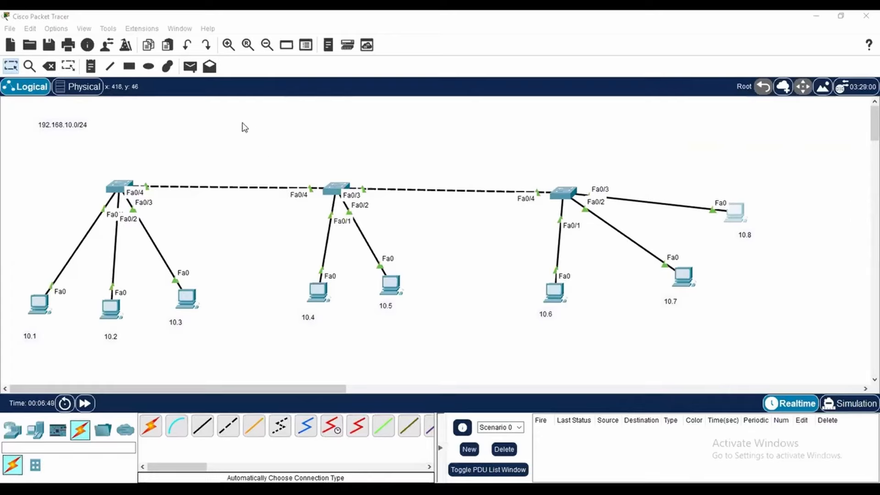
Draw yellow #ffff7f rectangles behind the PCs labelled 10.1, 10.4 and 10.6, plus a small yellow square beside the 192.168.10.0/24 note
{"action": "left_click", "coordinate": [130, 67]}
{"action": "left_click", "coordinate": [397, 105]}
{"action": "left_click", "coordinate": [502, 98]}
{"action": "left_click", "coordinate": [417, 215]}
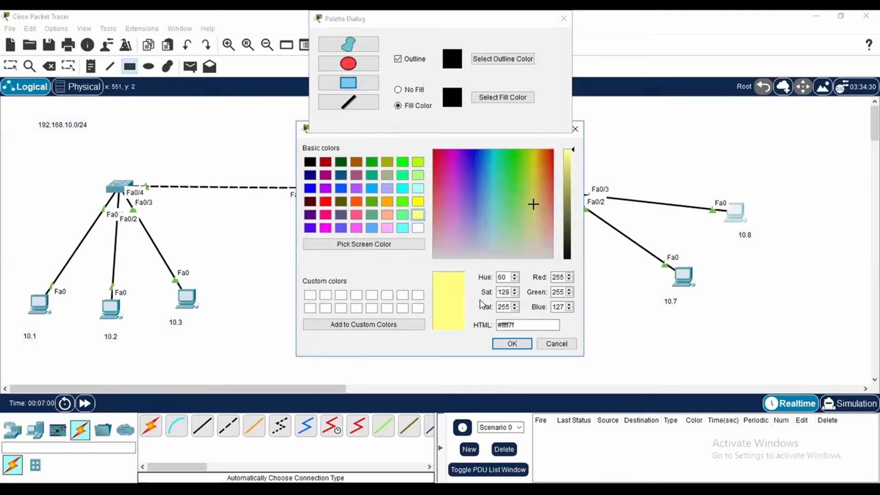
{"action": "left_click", "coordinate": [510, 343]}
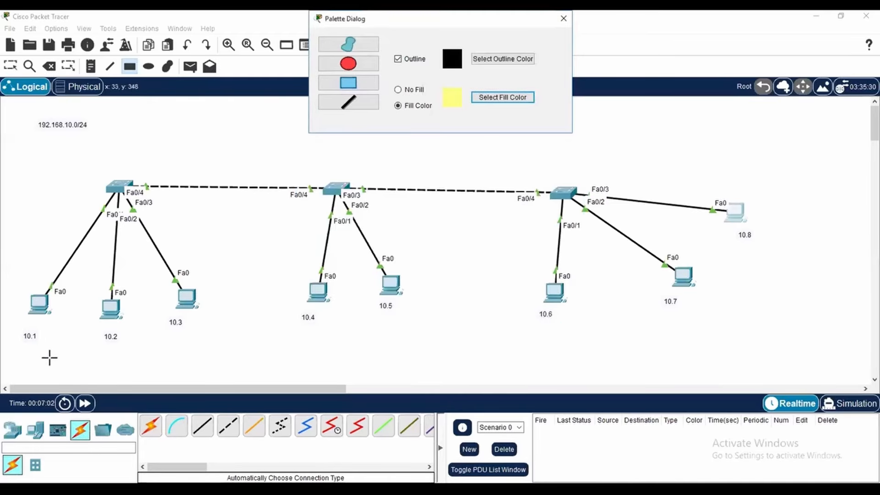
{"action": "left_click_drag", "start_coordinate": [17, 288], "coordinate": [69, 359]}
{"action": "left_click_drag", "start_coordinate": [276, 273], "coordinate": [340, 352]}
{"action": "left_click_drag", "start_coordinate": [510, 269], "coordinate": [587, 352]}
{"action": "left_click_drag", "start_coordinate": [122, 106], "coordinate": [135, 122]}
{"action": "left_click_drag", "start_coordinate": [136, 122], "coordinate": [139, 124]}
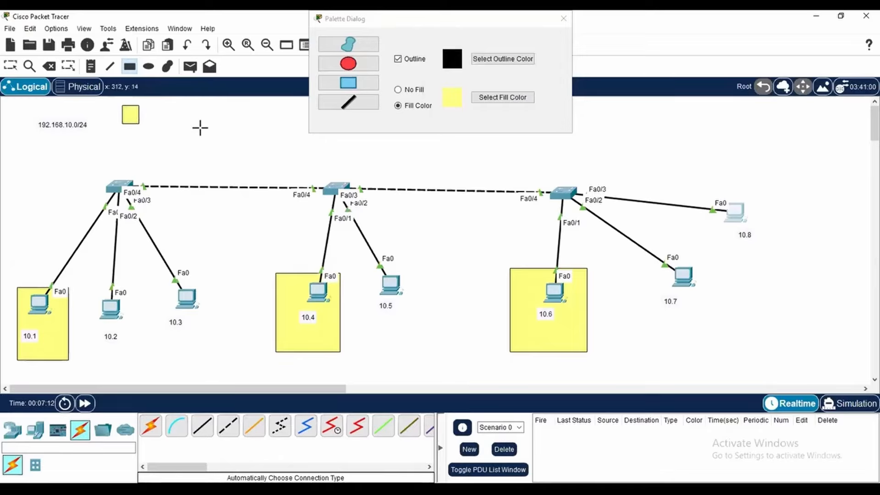
Draw green-filled rectangles behind the PCs labelled 10.2, 10.5 and 10.7, plus a small green square below the yellow one near the network note
{"action": "left_click", "coordinate": [511, 99]}
{"action": "left_click", "coordinate": [403, 215]}
{"action": "left_click", "coordinate": [512, 343]}
{"action": "left_click_drag", "start_coordinate": [75, 286], "coordinate": [141, 360]}
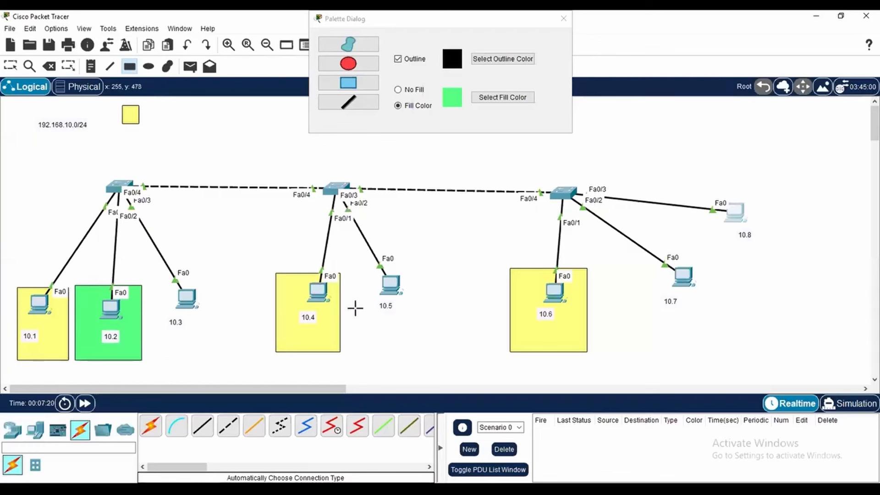
{"action": "left_click_drag", "start_coordinate": [357, 260], "coordinate": [425, 348]}
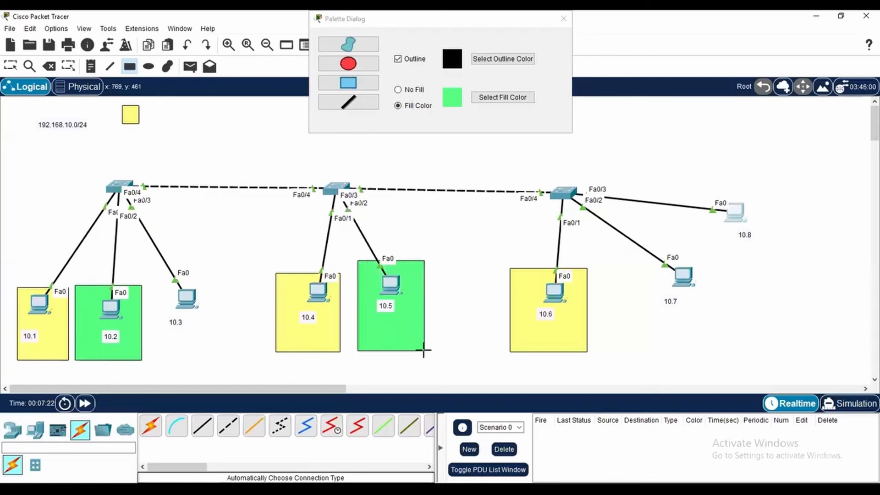
{"action": "left_click_drag", "start_coordinate": [633, 252], "coordinate": [713, 351]}
{"action": "left_click_drag", "start_coordinate": [121, 130], "coordinate": [139, 147]}
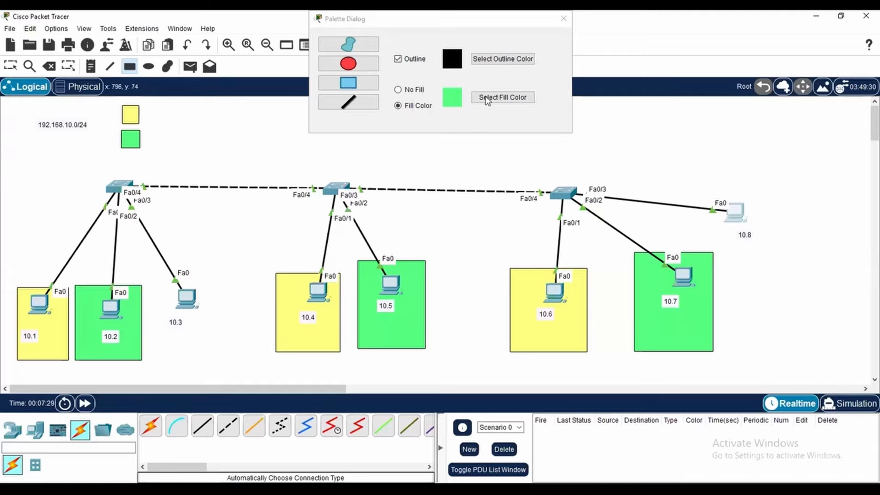
Draw light cyan #aaffff rectangles behind the PCs labelled 10.3 and 10.8, plus a small square below the green one near the network note
{"action": "left_click", "coordinate": [514, 94]}
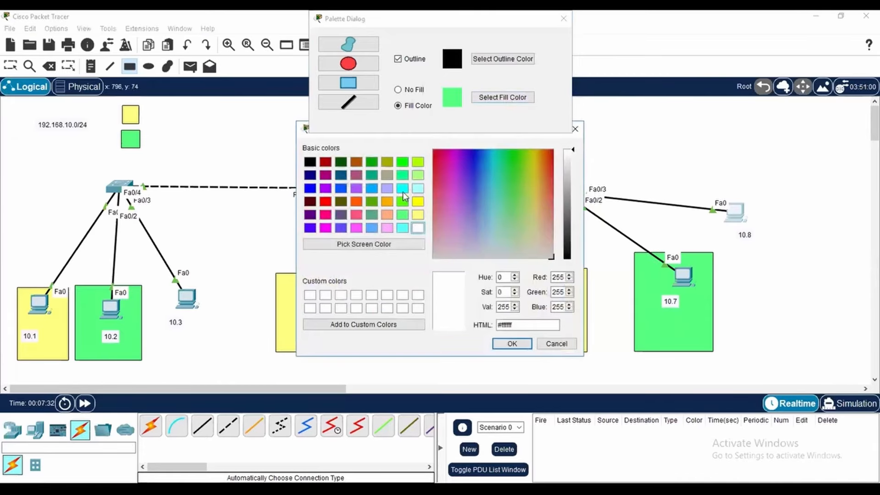
{"action": "left_click", "coordinate": [417, 188]}
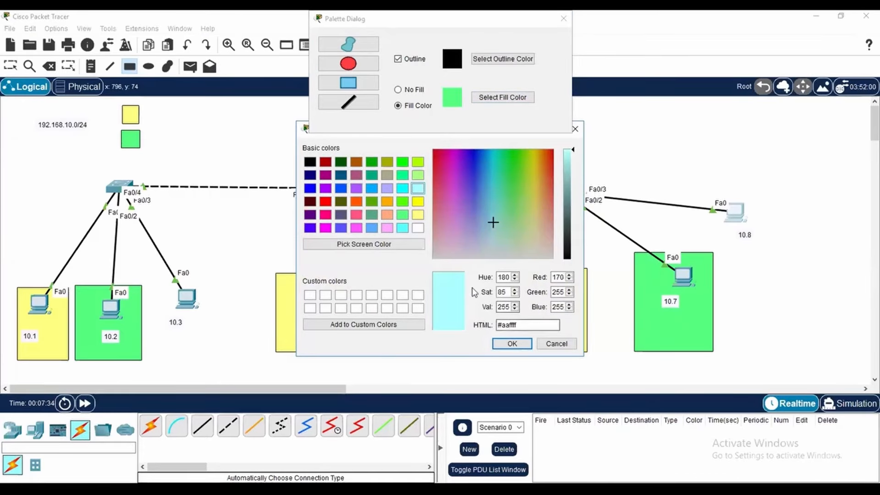
{"action": "left_click", "coordinate": [510, 344]}
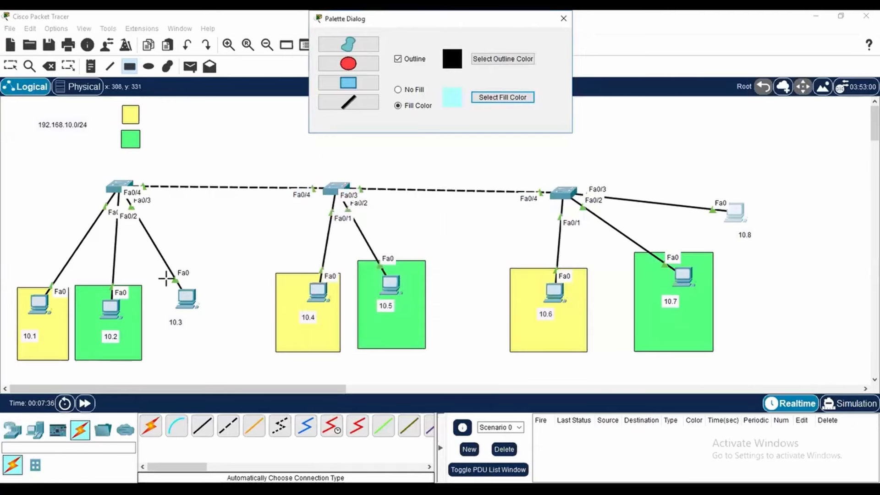
{"action": "mouse_move", "coordinate": [153, 277]}
{"action": "left_mouse_down"}
{"action": "mouse_move", "coordinate": [200, 359]}
{"action": "mouse_move", "coordinate": [212, 363]}
{"action": "left_mouse_up"}
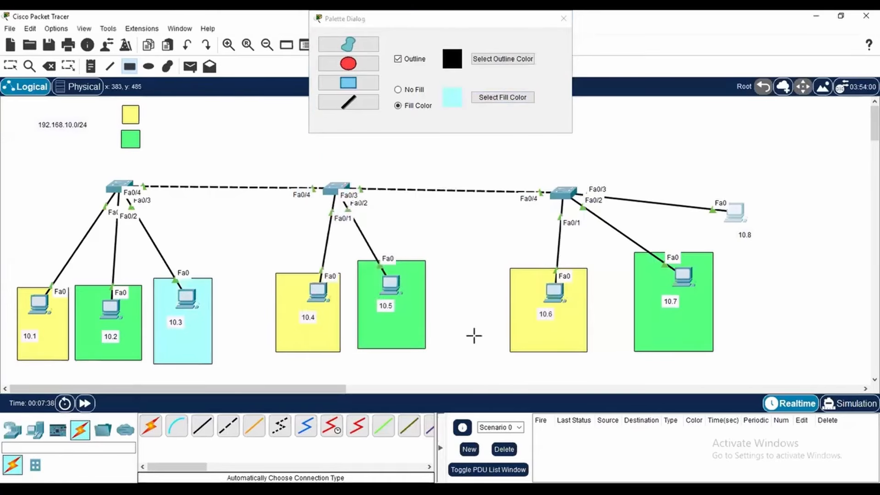
{"action": "mouse_move", "coordinate": [707, 188]}
{"action": "left_mouse_down"}
{"action": "mouse_move", "coordinate": [744, 253]}
{"action": "mouse_move", "coordinate": [785, 262]}
{"action": "mouse_move", "coordinate": [777, 264]}
{"action": "left_mouse_up"}
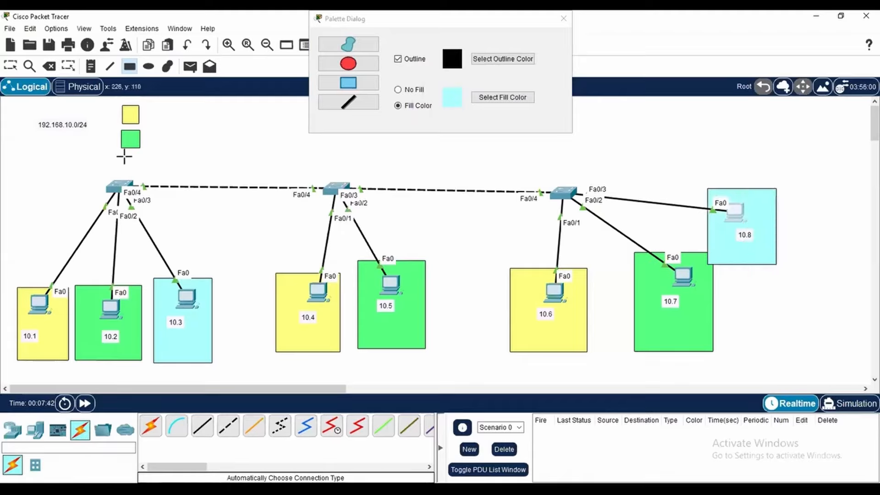
{"action": "left_click_drag", "start_coordinate": [122, 155], "coordinate": [140, 172]}
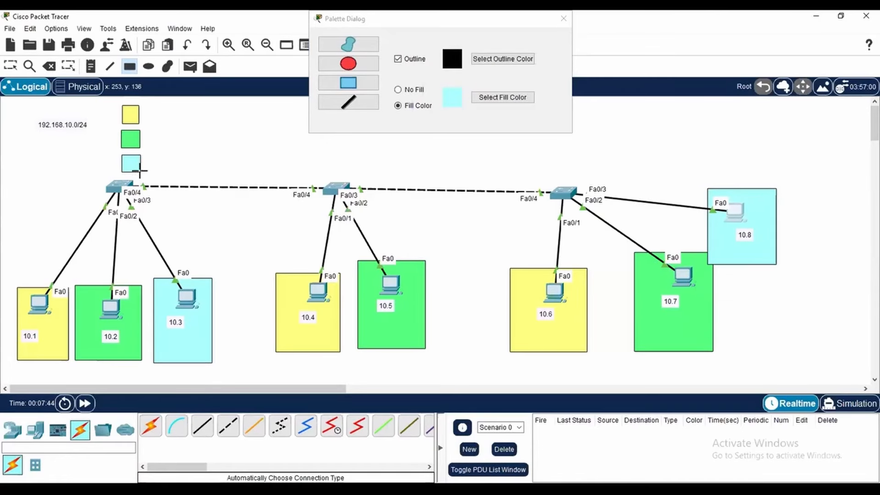
{"action": "left_click_drag", "start_coordinate": [446, 24], "coordinate": [428, 89]}
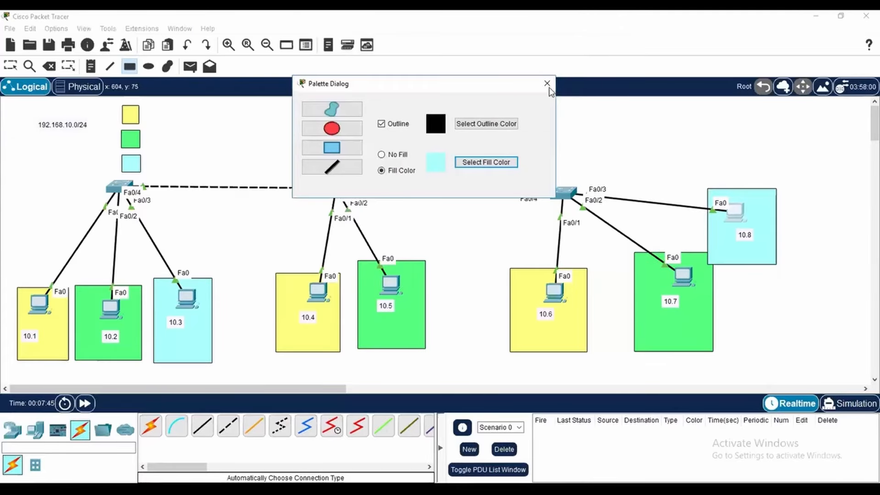
{"action": "left_click", "coordinate": [548, 87]}
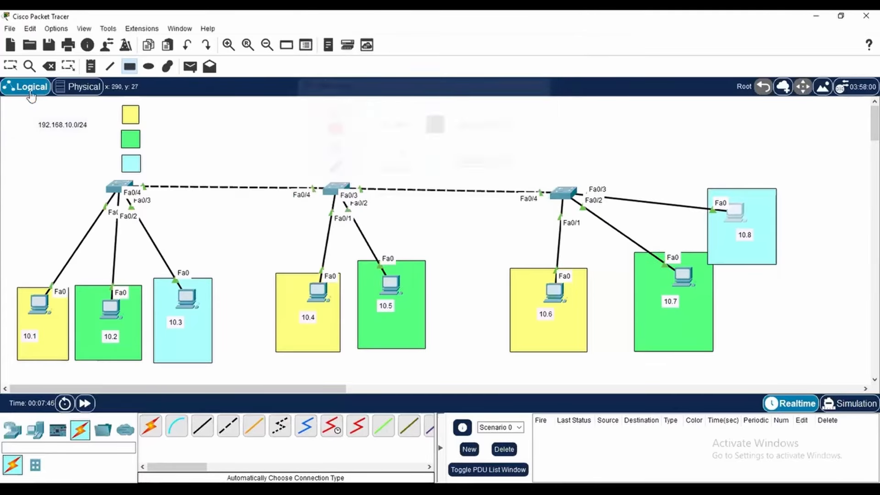
Add the notes VLAN 10, VLAN 20 and VLAN 30 beside the yellow, green and cyan legend squares respectively
{"action": "left_click", "coordinate": [151, 111]}
{"action": "type", "text": "VLAN 10"}
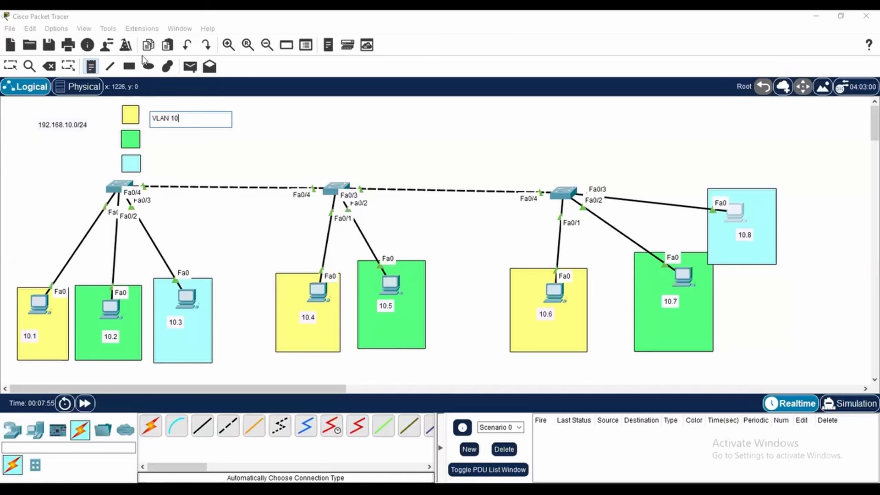
{"action": "left_click", "coordinate": [151, 137]}
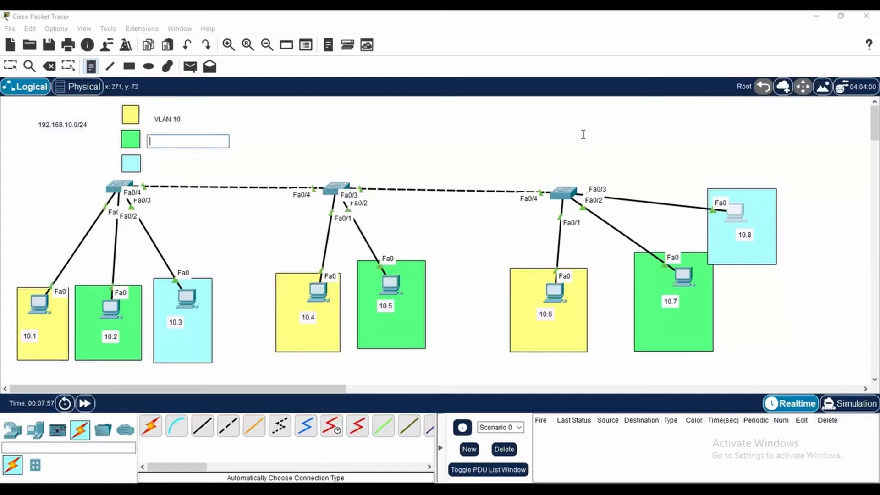
{"action": "type", "text": "VLAN 20"}
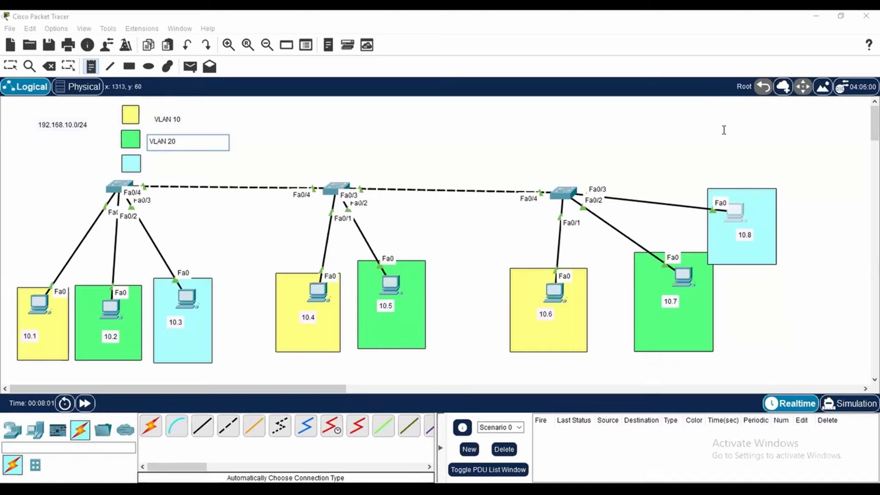
{"action": "left_click", "coordinate": [152, 165]}
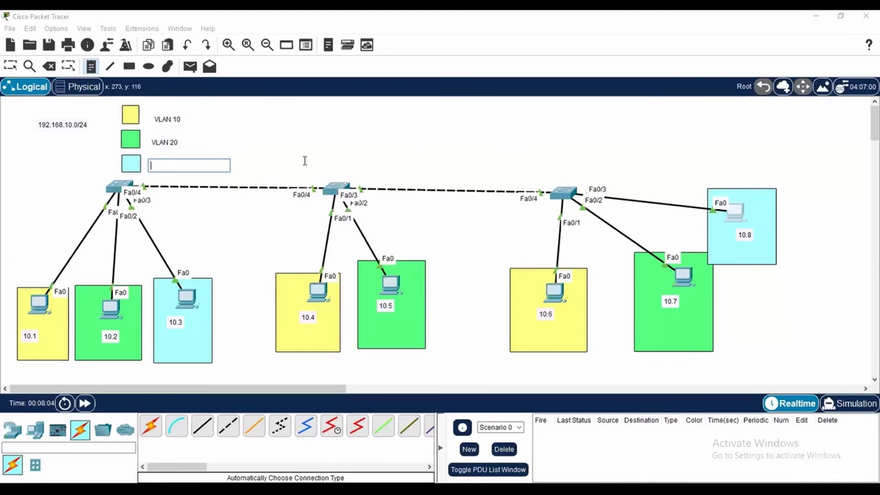
{"action": "type", "text": "VLAN 30"}
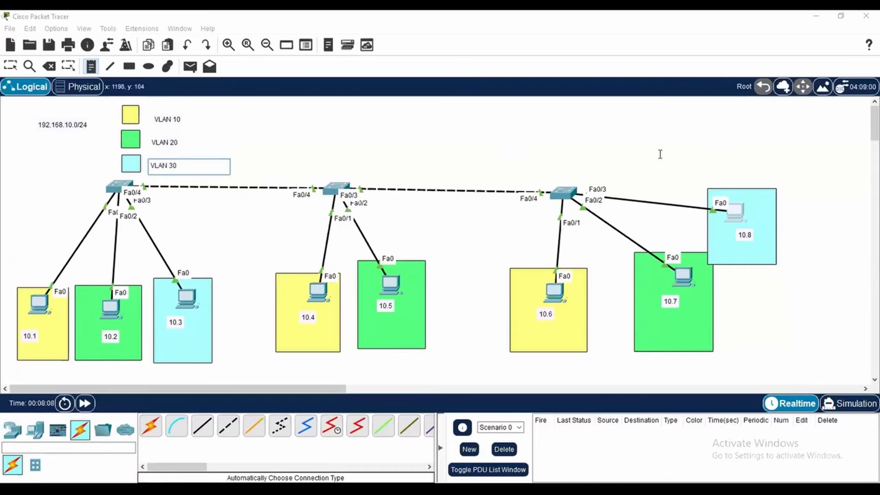
Move the three VLAN notes slightly to line them up with their legend squares
{"action": "left_click", "coordinate": [8, 69]}
{"action": "left_click_drag", "start_coordinate": [169, 120], "coordinate": [164, 114]}
{"action": "left_click_drag", "start_coordinate": [166, 148], "coordinate": [165, 144]}
{"action": "left_click_drag", "start_coordinate": [167, 174], "coordinate": [165, 169]}
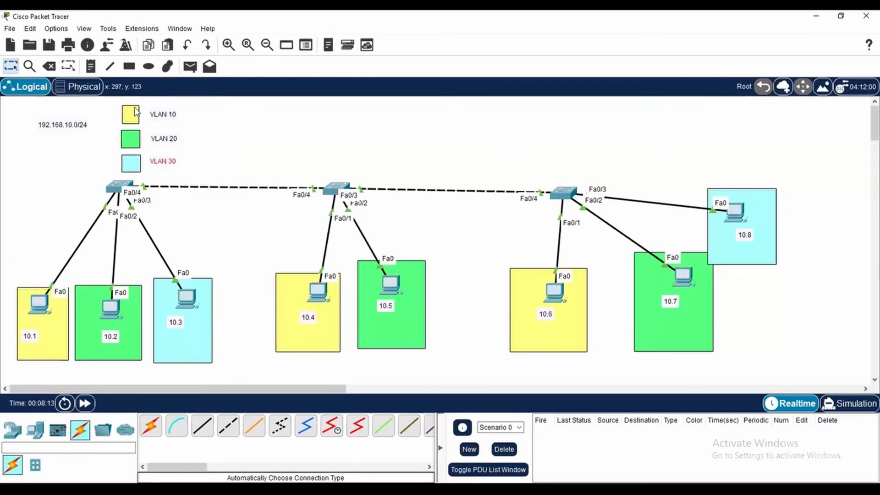
Add the note Default VLAN 1 to the right of the VLAN 10 label and return to the selection tool
{"action": "left_click", "coordinate": [91, 66]}
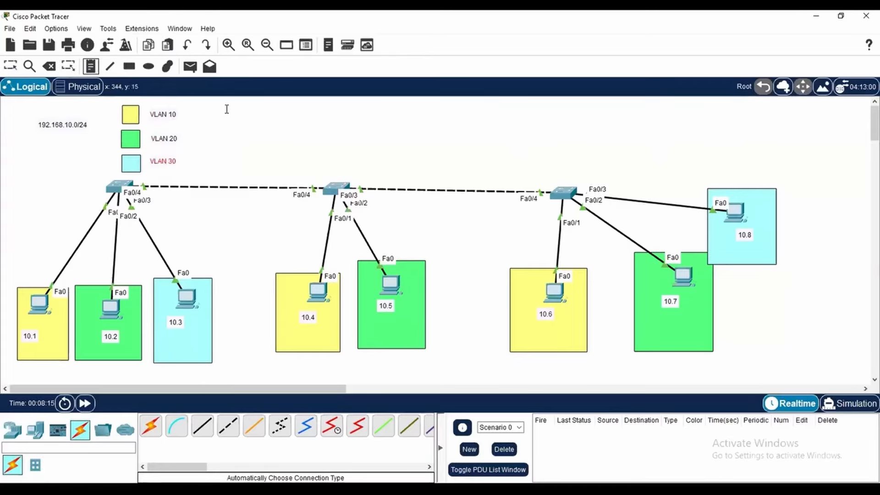
{"action": "left_click", "coordinate": [227, 109]}
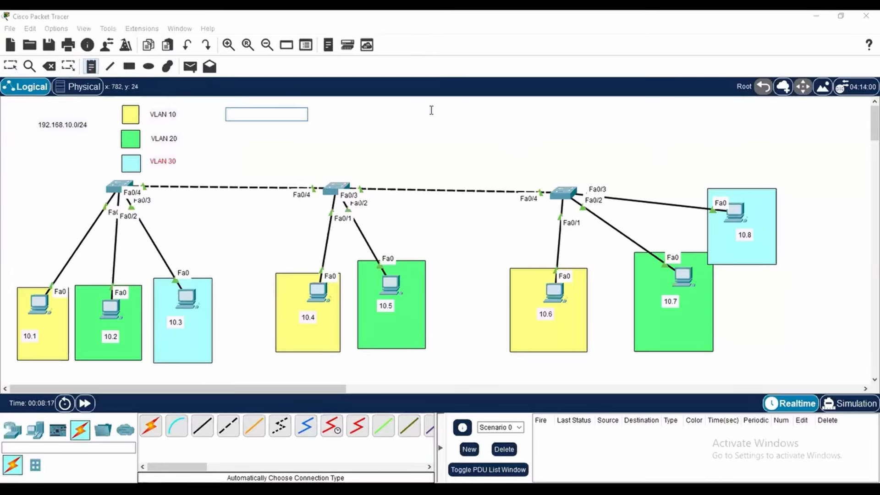
{"action": "type", "text": "Default VLAN "}
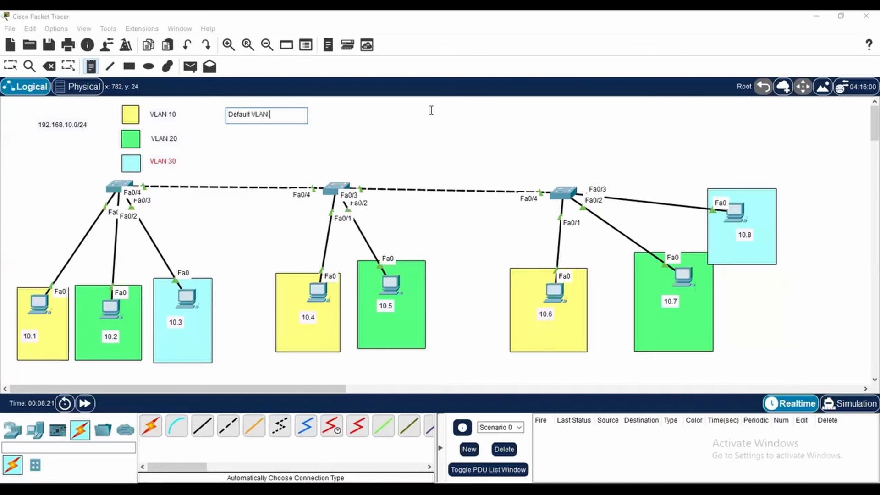
{"action": "type", "text": "1"}
{"action": "left_click", "coordinate": [2, 67]}
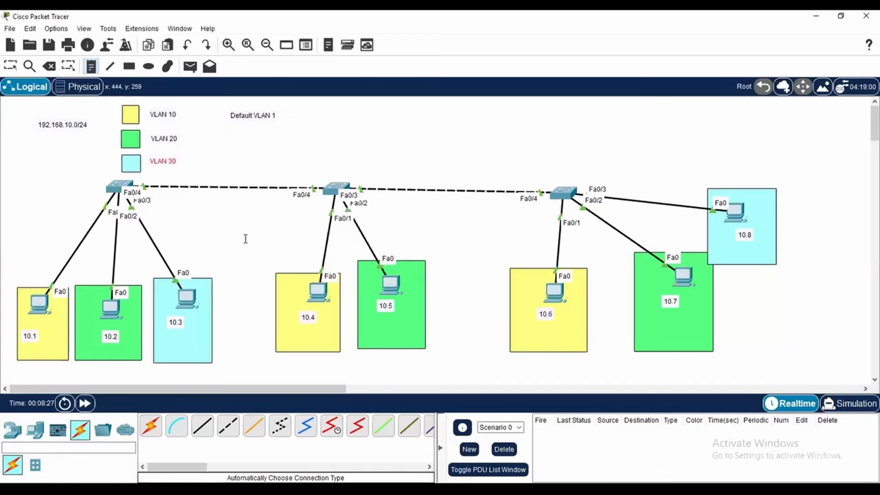
{"action": "left_click", "coordinate": [10, 66]}
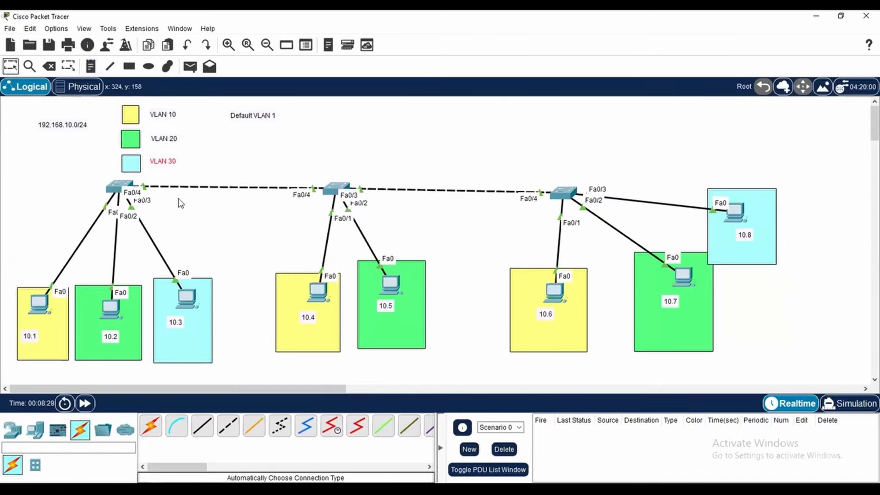
Open the command line of Switch0, widen its window, and enter privileged EXEC mode with en
{"action": "left_click", "coordinate": [119, 187]}
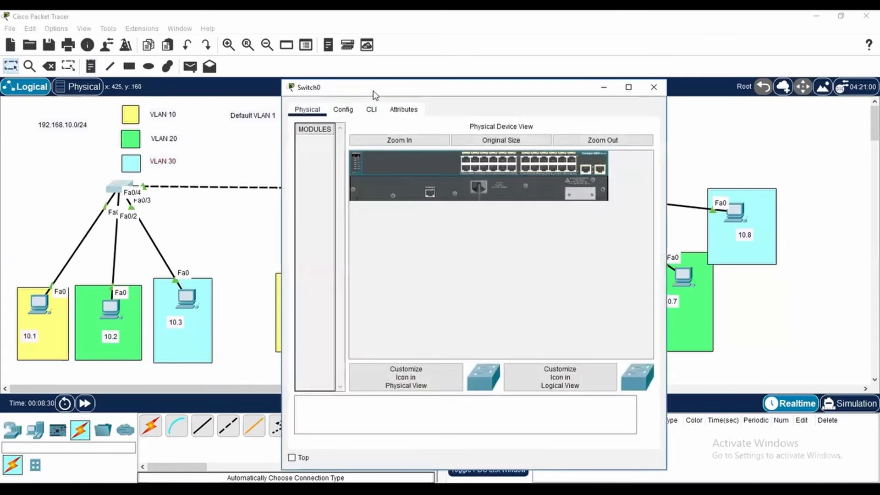
{"action": "left_click_drag", "start_coordinate": [388, 91], "coordinate": [400, 69]}
{"action": "left_click", "coordinate": [382, 88]}
{"action": "left_click_drag", "start_coordinate": [677, 186], "coordinate": [820, 195]}
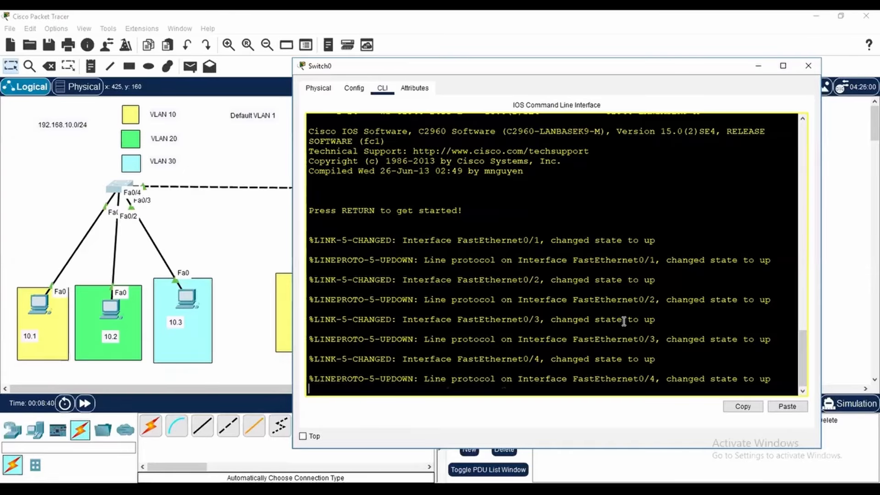
{"action": "key", "text": "Return"}
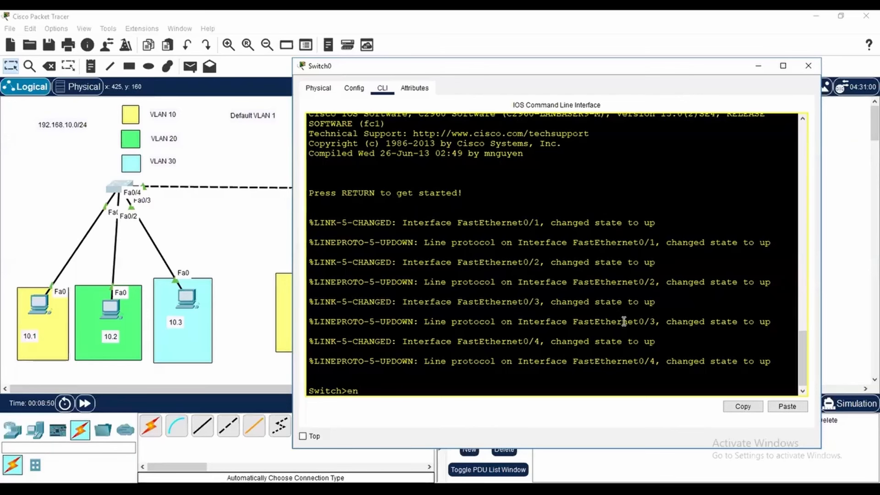
{"action": "key", "text": "Return"}
{"action": "key", "text": "Return"}
{"action": "key", "text": "Return"}
{"action": "key", "text": "Return"}
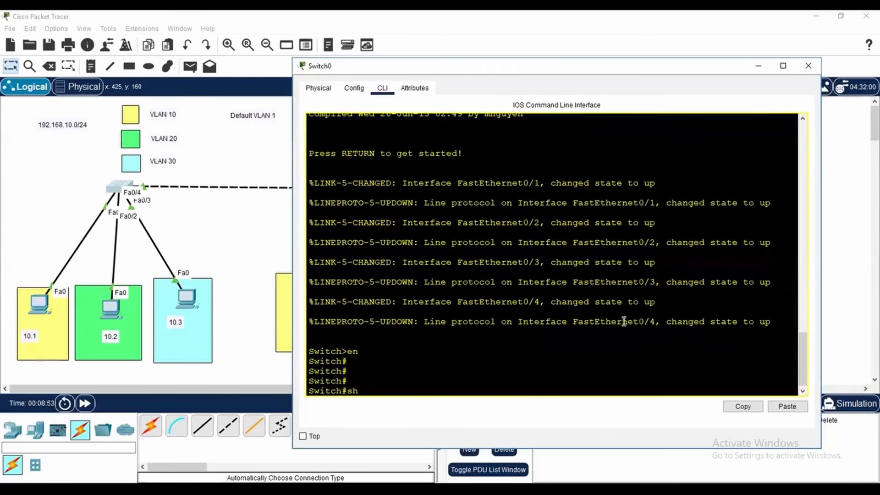
Run show ip int br on Switch0, review the status of FastEthernet0/1 to 0/4, and quit the listing
{"action": "type", "text": "show ip int br"}
{"action": "key", "text": "Return"}
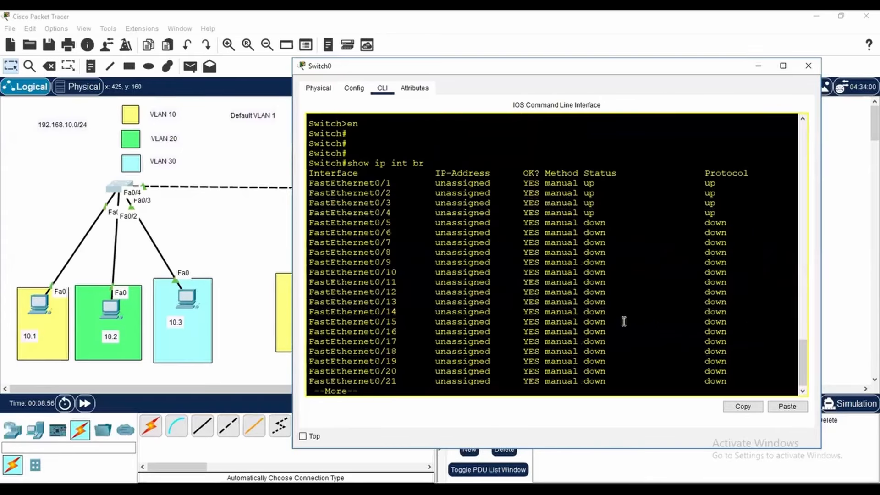
{"action": "left_click_drag", "start_coordinate": [585, 183], "coordinate": [601, 213]}
{"action": "key", "text": "q"}
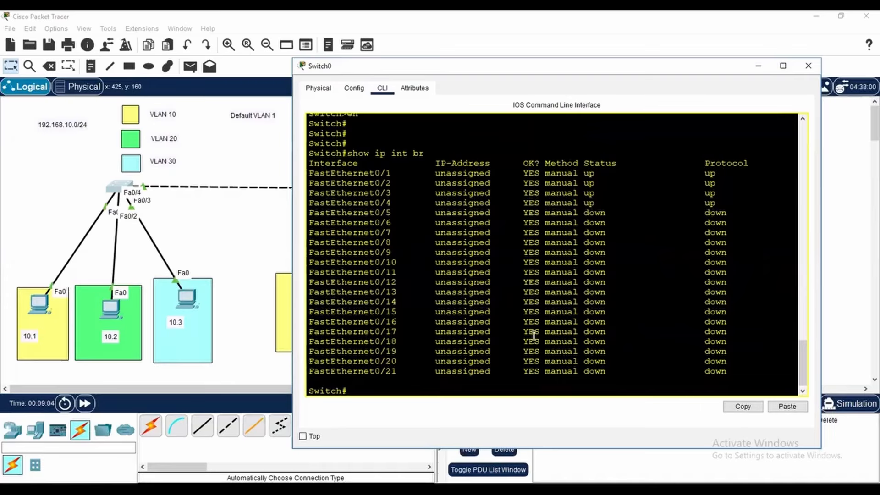
Run show vlan brief on Switch0 to list its VLANs
{"action": "type", "text": "show vl"}
{"action": "key", "text": "Tab"}
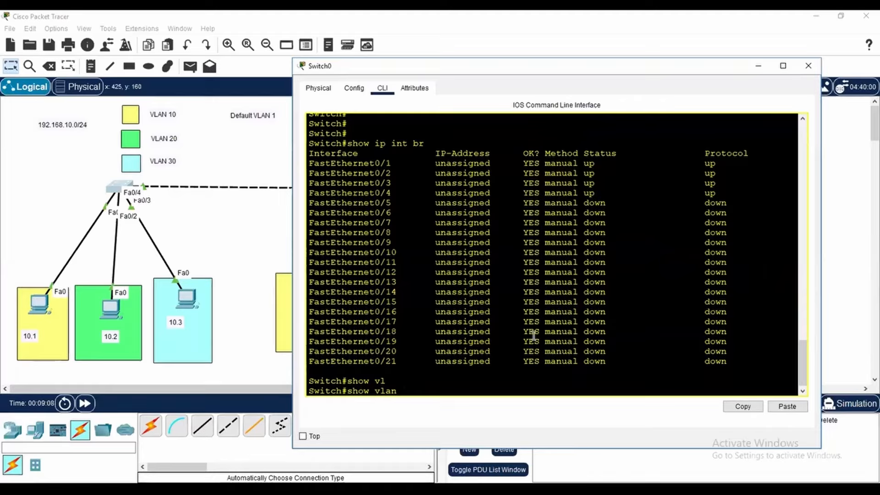
{"action": "type", "text": "br"}
{"action": "key", "text": "Tab"}
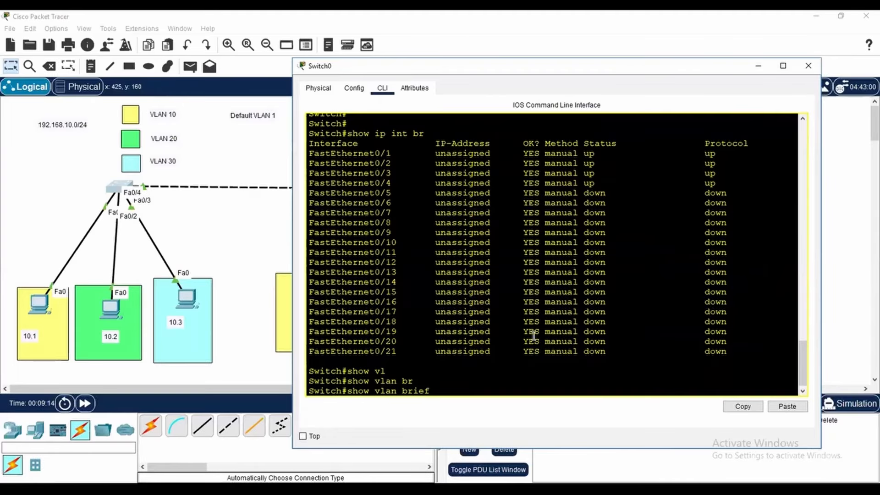
{"action": "key", "text": "Return"}
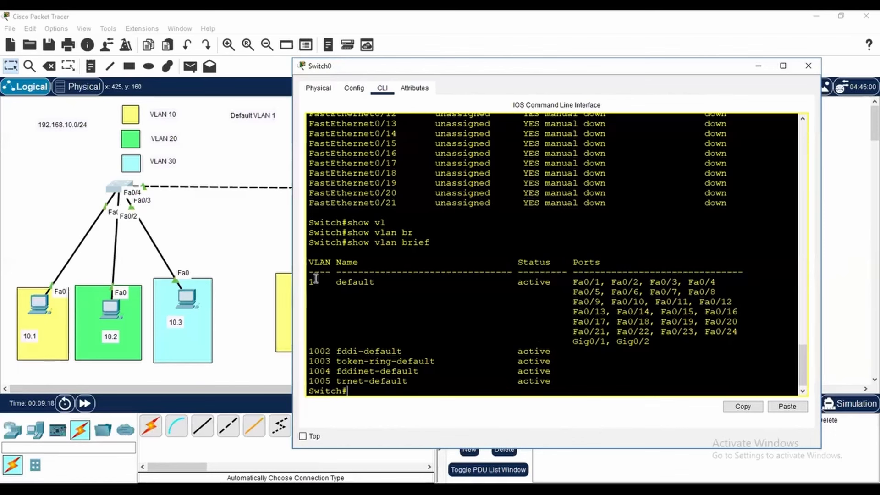
Examine the default VLAN 1 entry, its assigned ports, and the reserved VLAN IDs 1002 to 1005 in the VLAN table
{"action": "left_click_drag", "start_coordinate": [309, 281], "coordinate": [382, 281]}
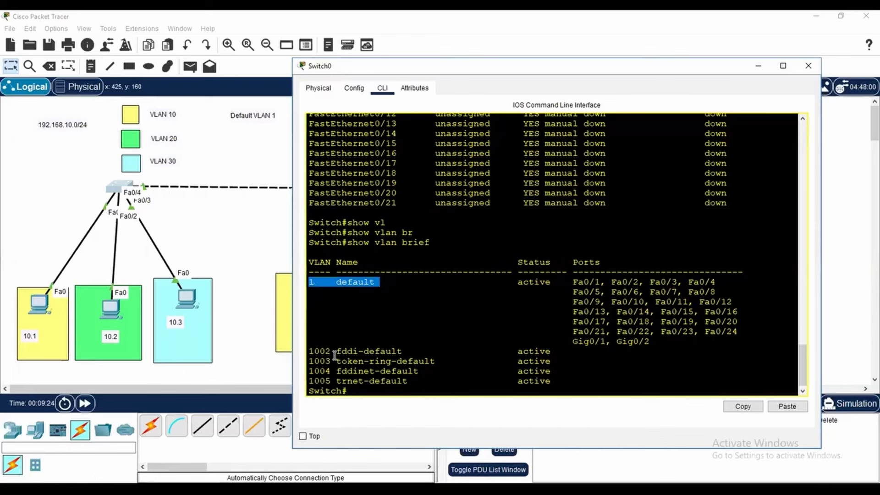
{"action": "left_click_drag", "start_coordinate": [309, 351], "coordinate": [337, 382]}
{"action": "left_click", "coordinate": [320, 382]}
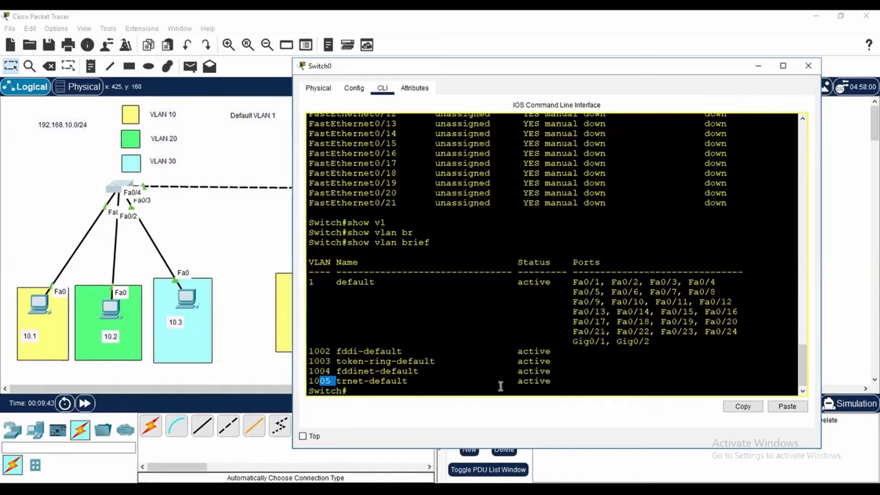
{"action": "left_click_drag", "start_coordinate": [572, 282], "coordinate": [659, 338]}
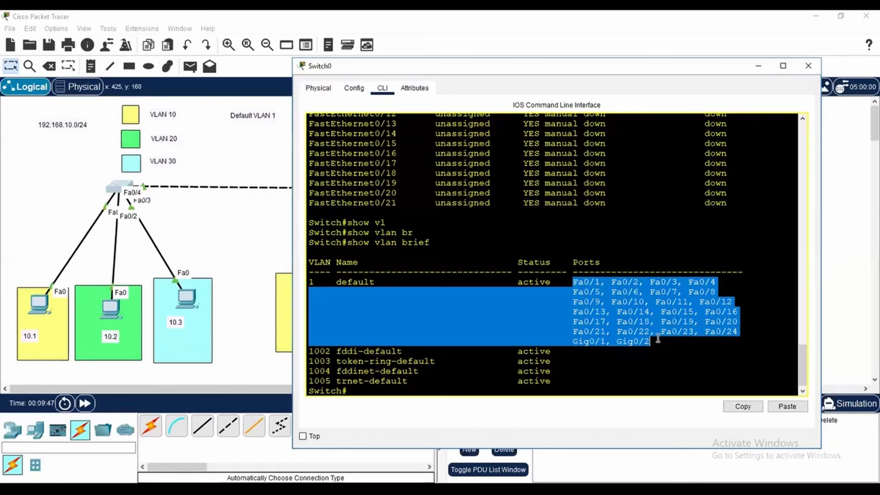
{"action": "left_click", "coordinate": [341, 281]}
{"action": "left_click_drag", "start_coordinate": [319, 282], "coordinate": [655, 343]}
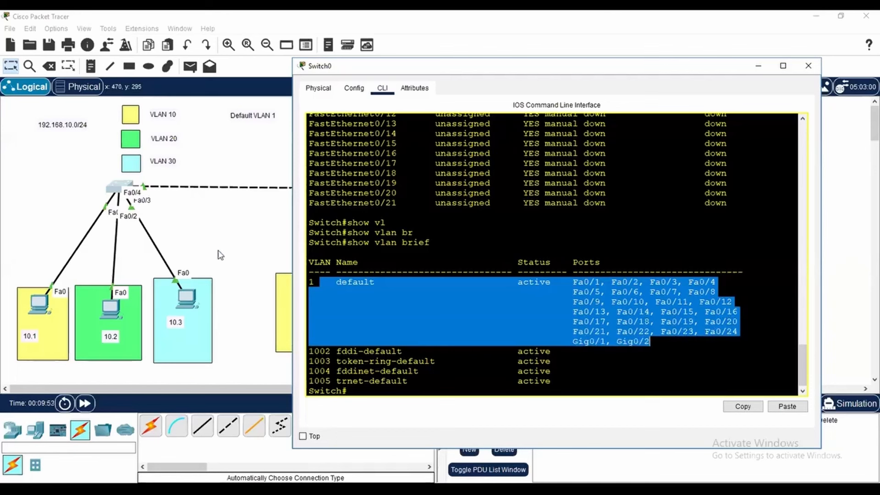
{"action": "left_click", "coordinate": [407, 388]}
{"action": "key", "text": "Return"}
{"action": "key", "text": "Return"}
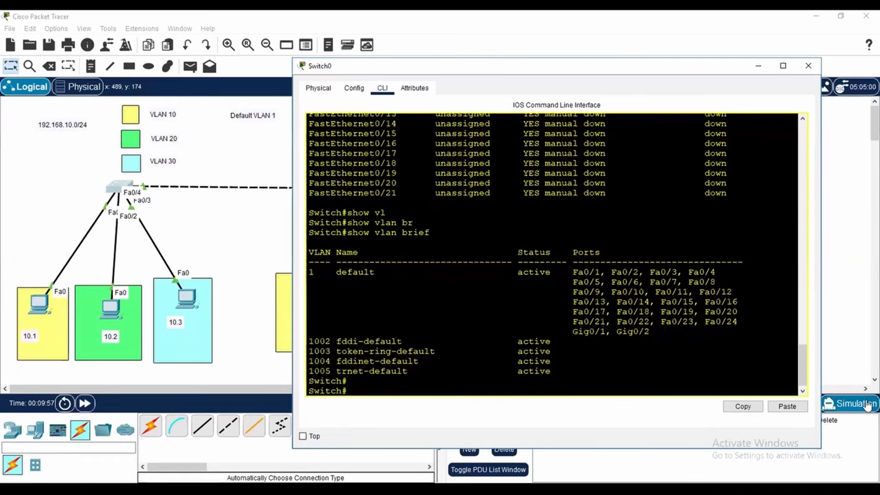
Enter global configuration mode on Switch0 with conf t and create VLAN 10
{"action": "type", "text": "conf t"}
{"action": "key", "text": "Return"}
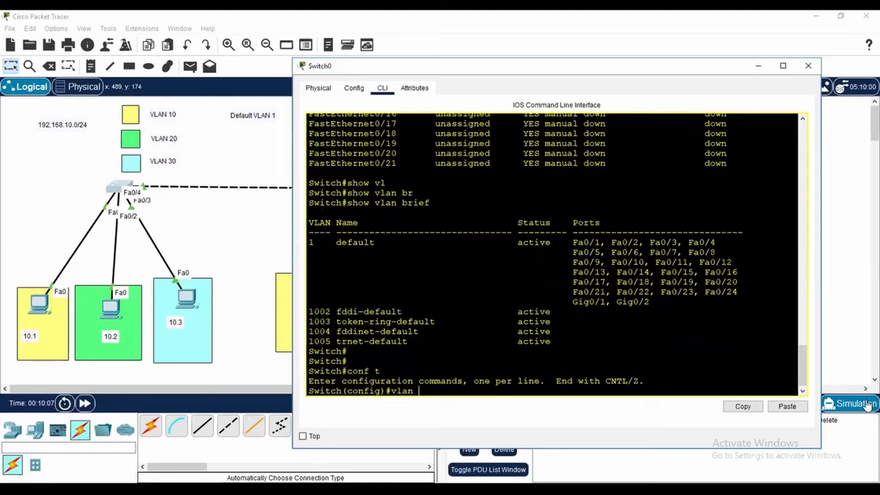
{"action": "type", "text": "vlan"}
{"action": "key", "text": "BackSpace"}
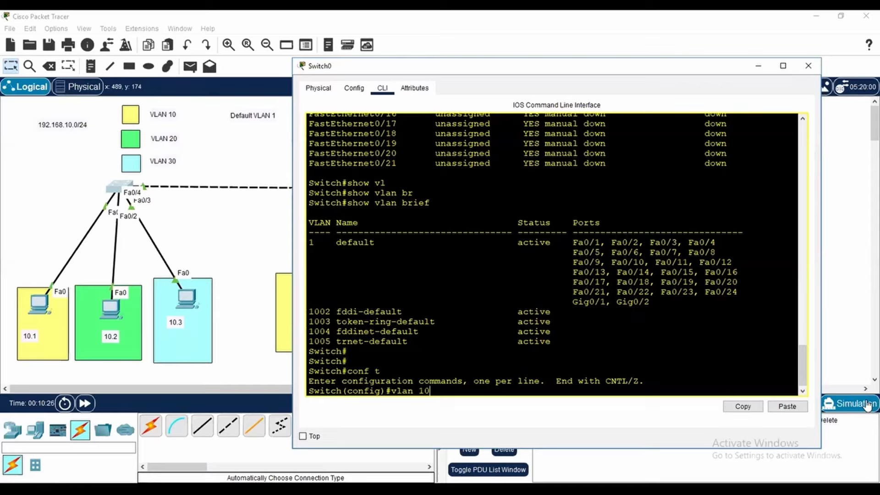
{"action": "key", "text": "Return"}
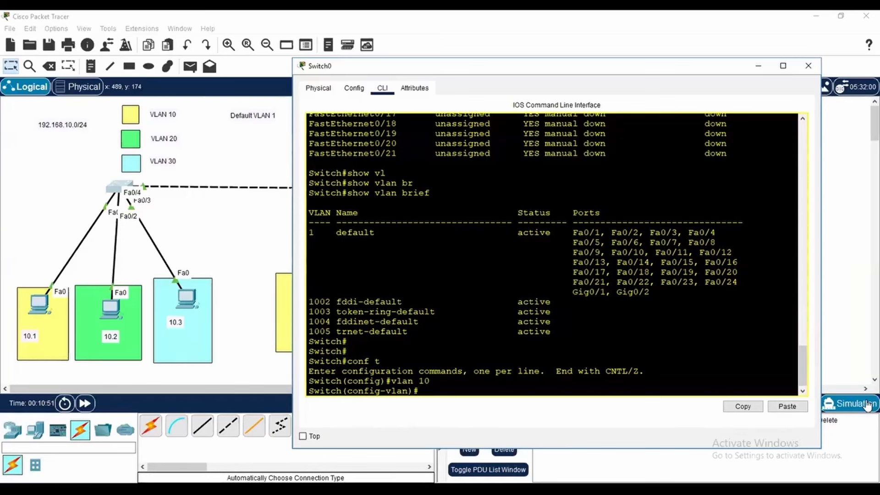
Name VLAN 10 IT-DEPT and exit to global configuration mode
{"action": "type", "text": "na"}
{"action": "key", "text": "Tab"}
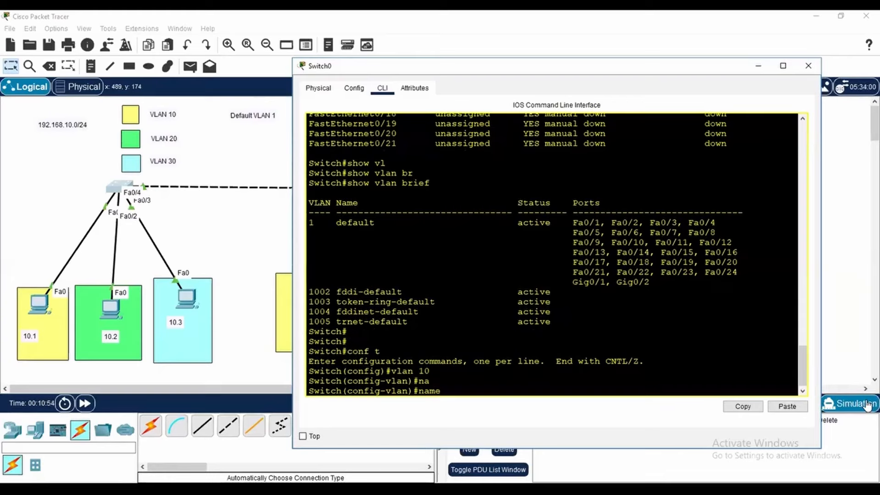
{"action": "type", "text": "IT-DEPT"}
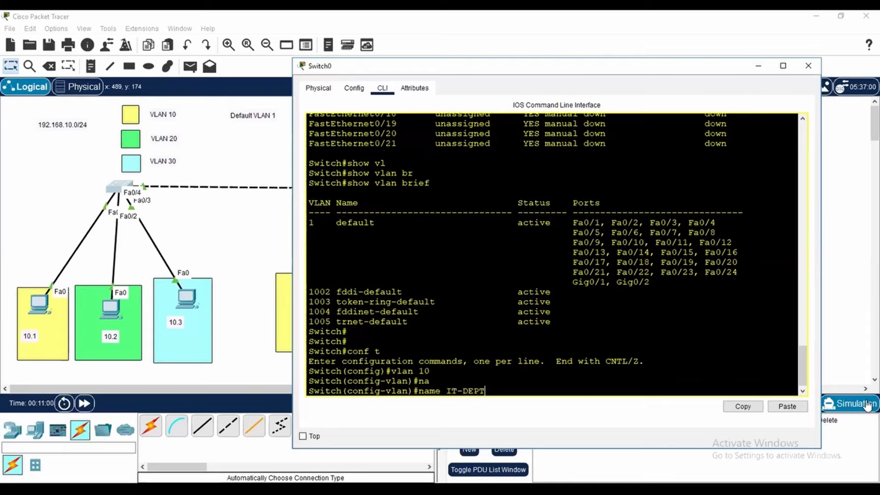
{"action": "key", "text": "Return"}
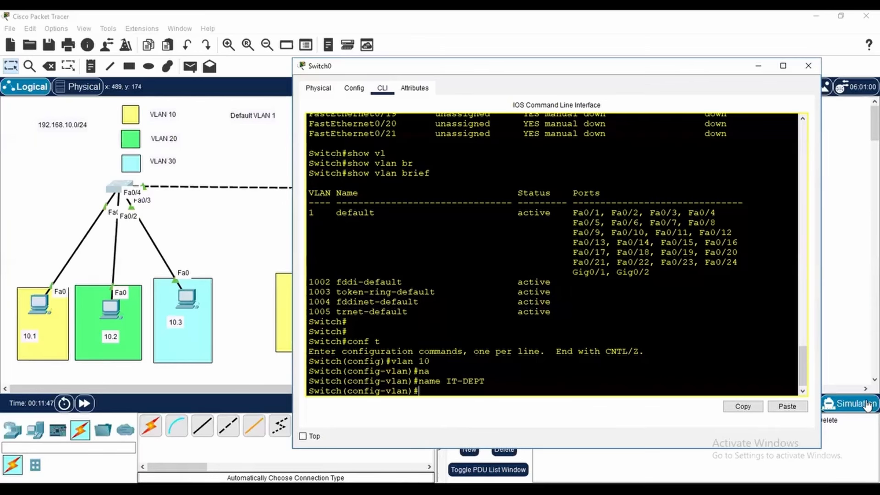
{"action": "type", "text": "exit"}
{"action": "key", "text": "Return"}
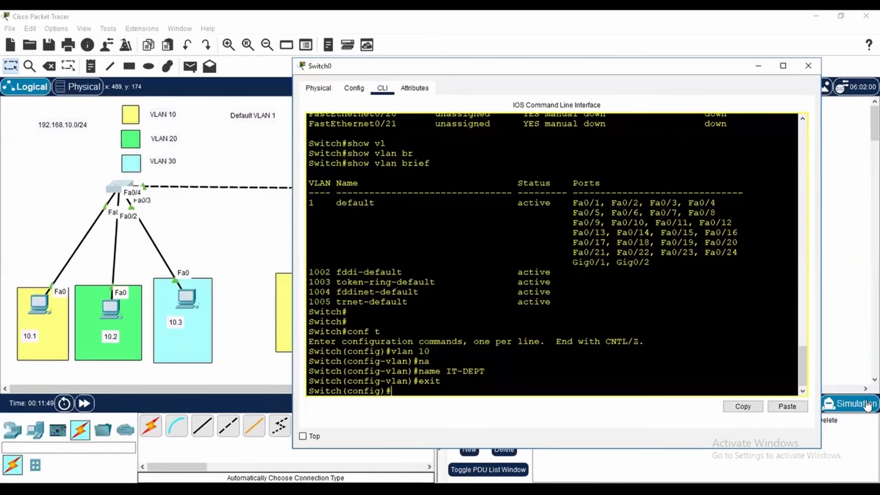
Create VLAN 20 on Switch0 and name it HR-DEPT
{"action": "type", "text": "vlan 20"}
{"action": "key", "text": "Return"}
{"action": "type", "text": "na"}
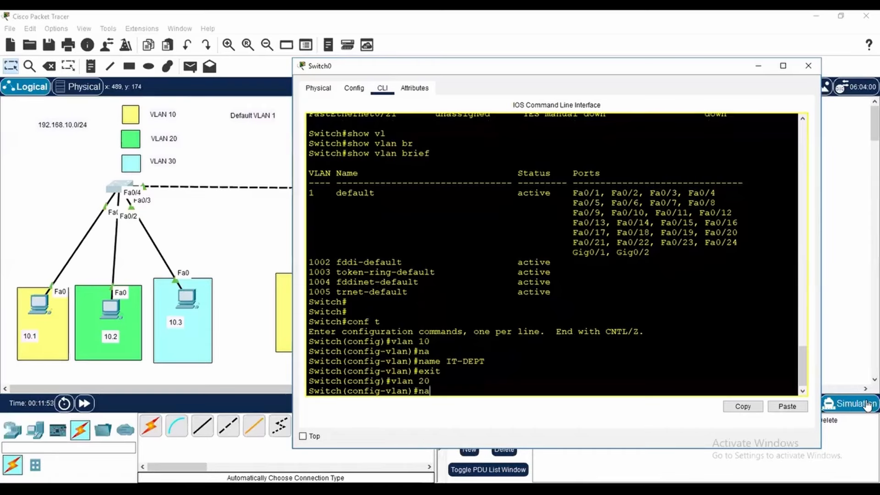
{"action": "type", "text": "m"}
{"action": "key", "text": "Tab"}
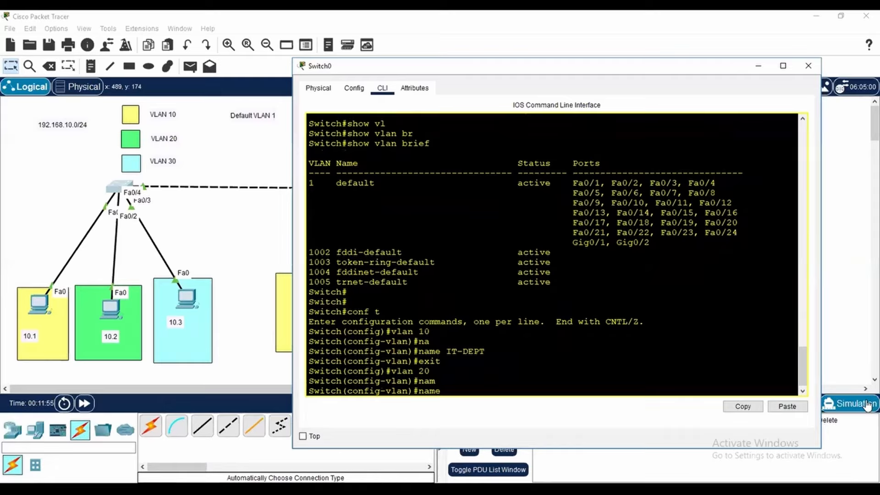
{"action": "type", "text": "HR-DEPT"}
{"action": "key", "text": "Return"}
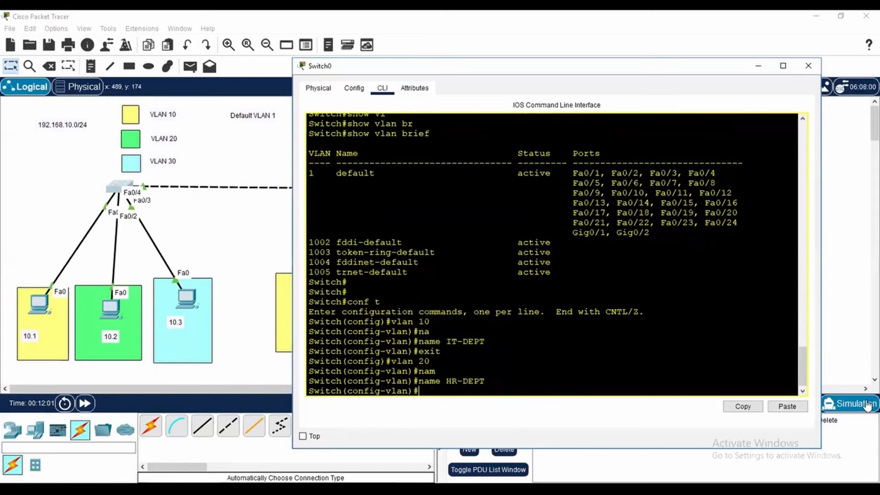
Create VLAN 30 on Switch0 and name it AC-DEPT
{"action": "type", "text": "vlan"}
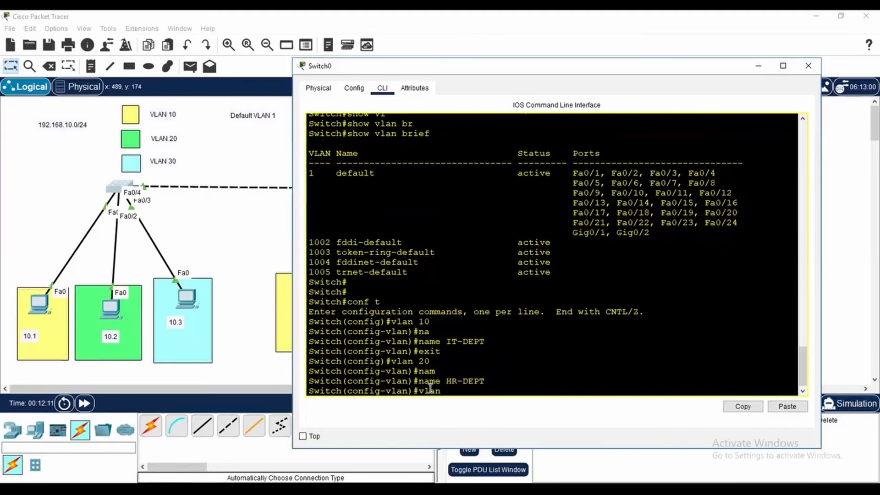
{"action": "type", "text": "30"}
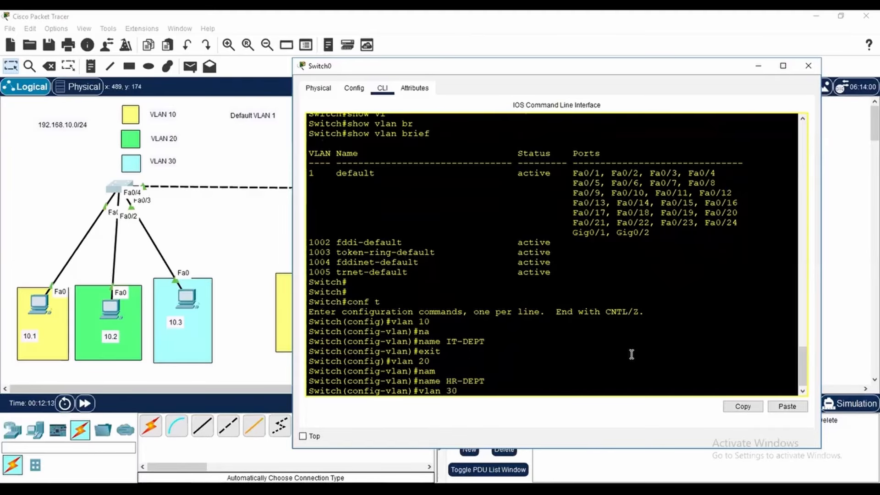
{"action": "key", "text": "Return"}
{"action": "type", "text": "na"}
{"action": "key", "text": "Tab"}
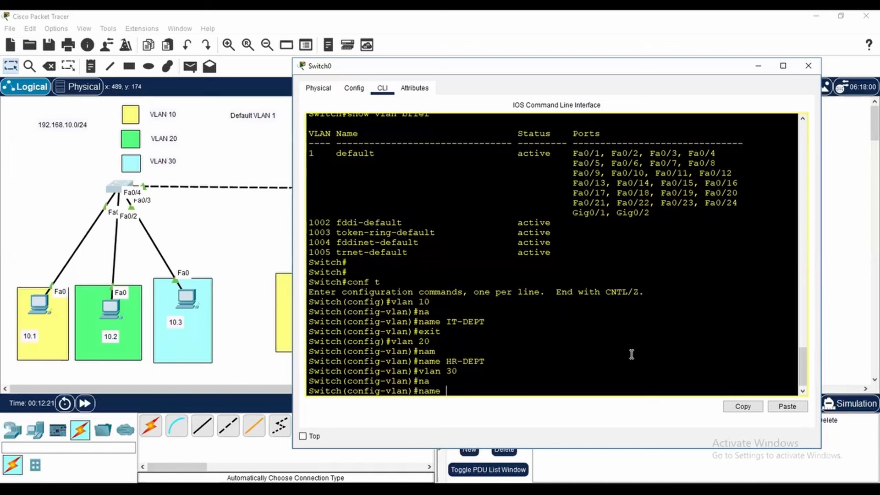
{"action": "type", "text": "AC-DEPT"}
{"action": "key", "text": "Return"}
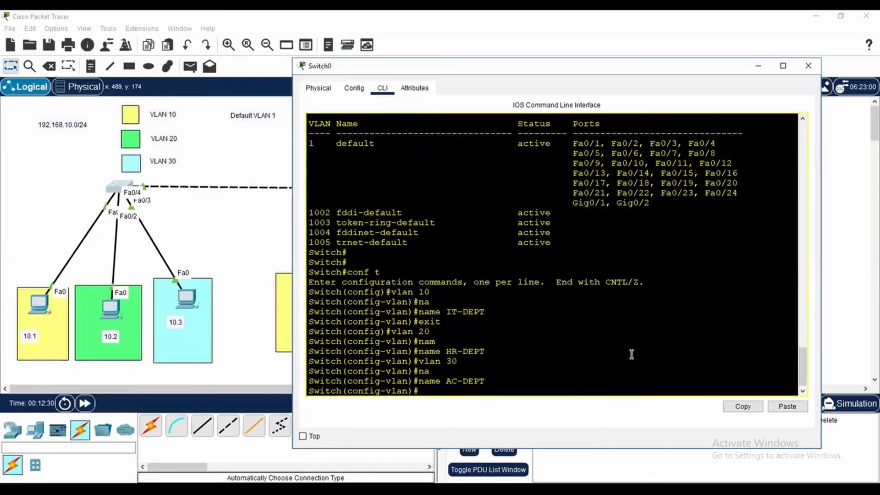
Leave configuration mode with end and run show vlan brief to list the VLANs on Switch0
{"action": "type", "text": "end"}
{"action": "key", "text": "Return"}
{"action": "key", "text": "Return"}
{"action": "key", "text": "Return"}
{"action": "type", "text": "show vl"}
{"action": "key", "text": "Tab"}
{"action": "type", "text": "br"}
{"action": "key", "text": "Tab"}
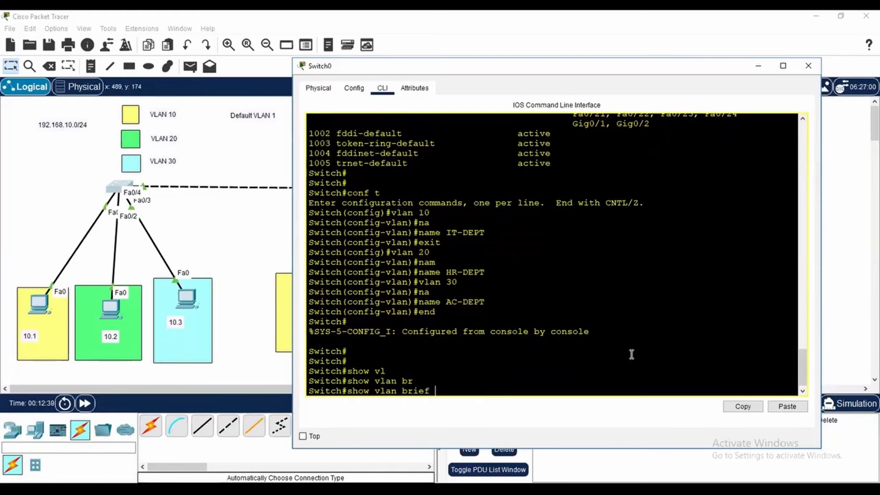
{"action": "key", "text": "Return"}
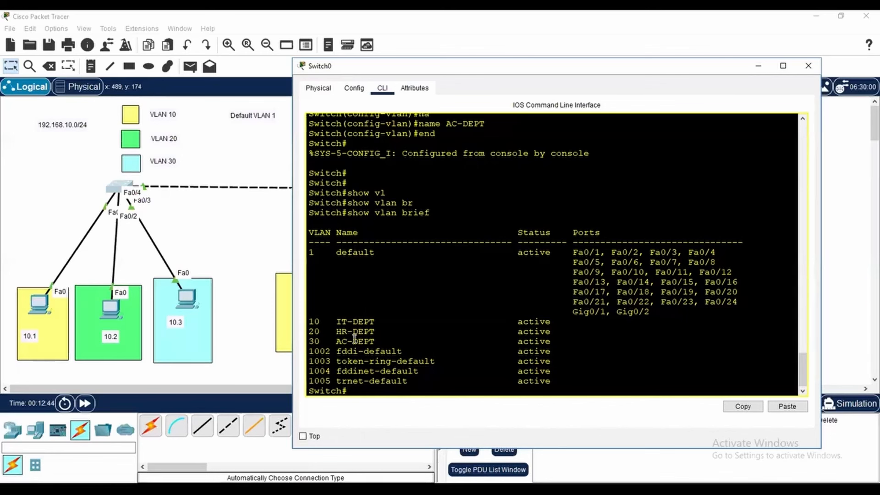
Examine the entries of VLANs 10, 20 and 30 and compare their port assignments with those of default VLAN 1
{"action": "left_click_drag", "start_coordinate": [309, 321], "coordinate": [395, 323]}
{"action": "left_click", "coordinate": [334, 324]}
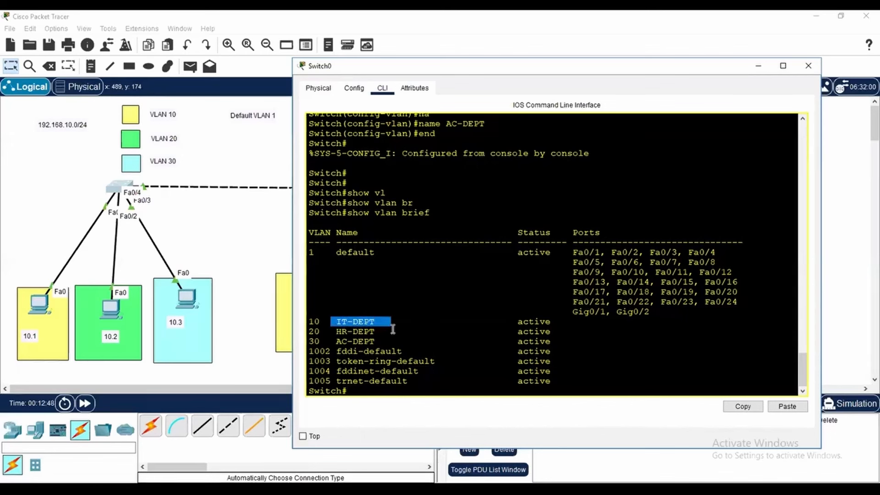
{"action": "left_click_drag", "start_coordinate": [319, 330], "coordinate": [386, 342]}
{"action": "left_click", "coordinate": [419, 341]}
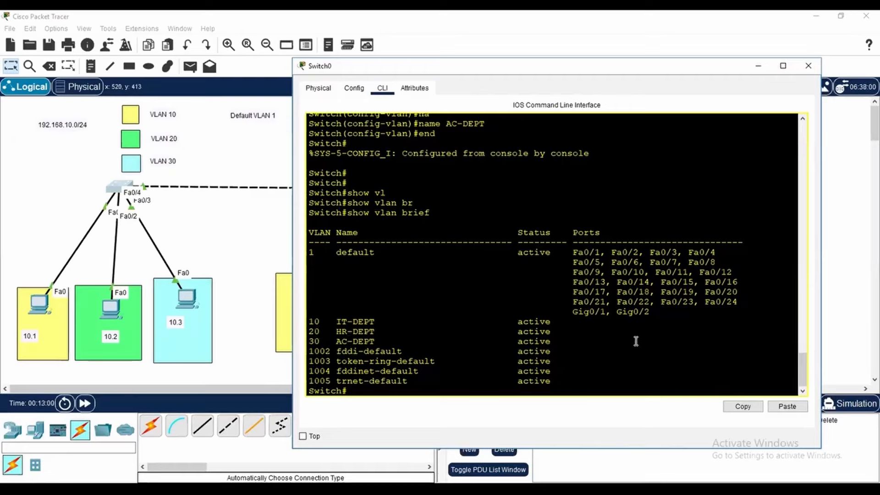
{"action": "left_click_drag", "start_coordinate": [563, 323], "coordinate": [636, 324]}
{"action": "left_click_drag", "start_coordinate": [554, 331], "coordinate": [650, 341]}
{"action": "left_click_drag", "start_coordinate": [571, 253], "coordinate": [590, 253]}
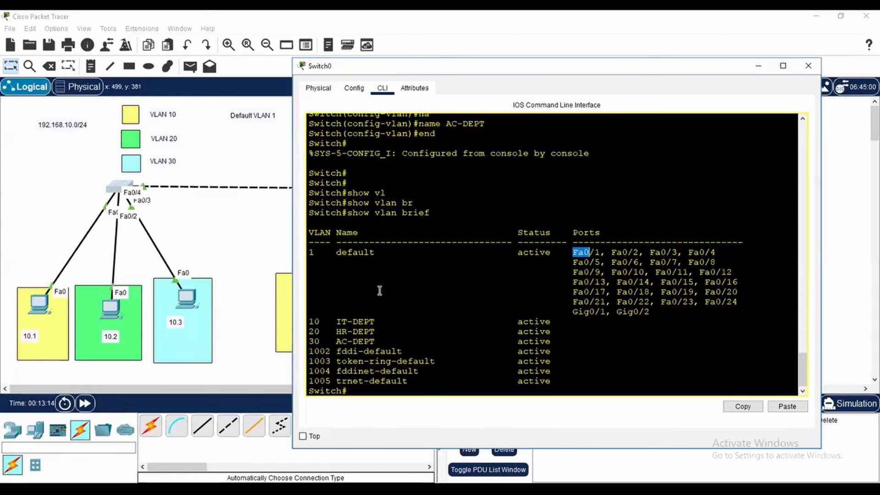
{"action": "left_click_drag", "start_coordinate": [566, 323], "coordinate": [635, 328]}
{"action": "left_click", "coordinate": [571, 322]}
{"action": "left_click_drag", "start_coordinate": [573, 251], "coordinate": [594, 252]}
{"action": "left_click_drag", "start_coordinate": [342, 252], "coordinate": [310, 252]}
{"action": "left_click_drag", "start_coordinate": [386, 258], "coordinate": [718, 253]}
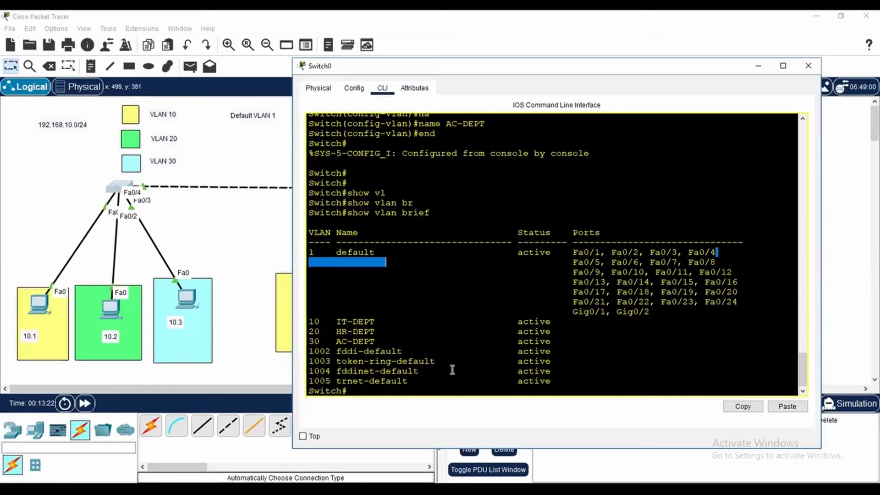
Return to the Switch0 prompt and enter global configuration mode again with conf t
{"action": "left_click", "coordinate": [612, 378]}
{"action": "key", "text": "Return"}
{"action": "key", "text": "Return"}
{"action": "key", "text": "Return"}
{"action": "key", "text": "Return"}
{"action": "key", "text": "Return"}
{"action": "key", "text": "Return"}
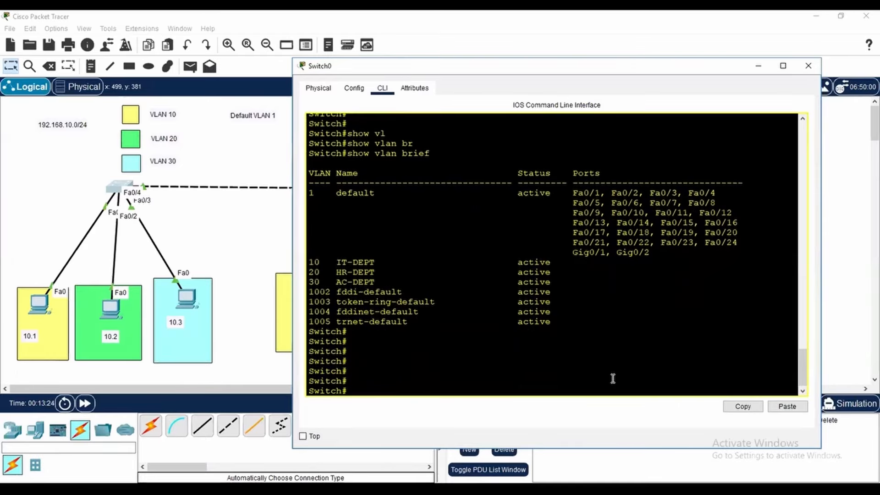
{"action": "type", "text": "cofn t"}
{"action": "key", "text": "BackSpace"}
{"action": "key", "text": "BackSpace"}
{"action": "key", "text": "BackSpace"}
{"action": "key", "text": "BackSpace"}
{"action": "type", "text": "conf t"}
{"action": "key", "text": "Return"}
{"action": "key", "text": "Return"}
{"action": "key", "text": "Return"}
{"action": "key", "text": "Return"}
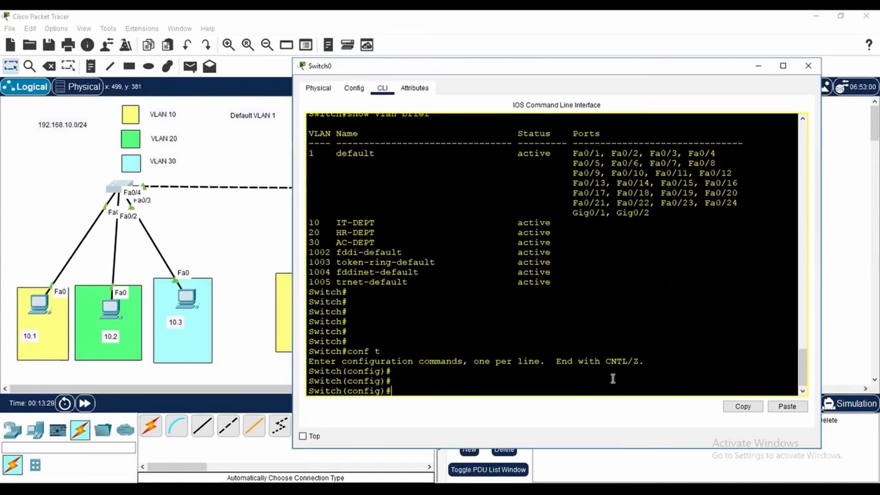
Select interface f0/1 and set it to access mode with switchport mode access
{"action": "type", "text": "int"}
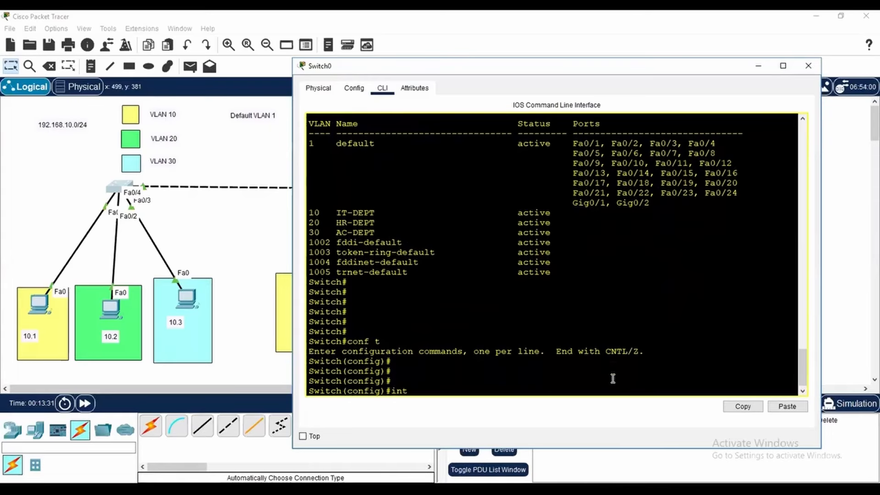
{"action": "type", "text": " f0/1"}
{"action": "key", "text": "Return"}
{"action": "type", "text": "swi"}
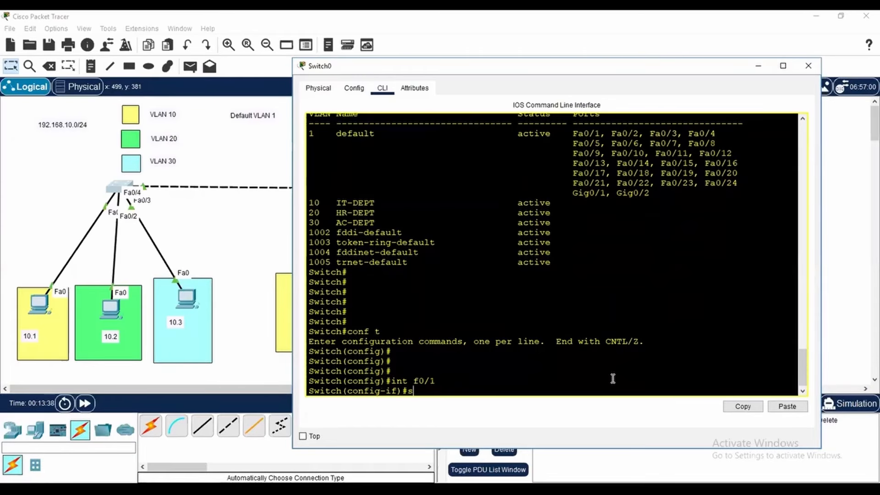
{"action": "key", "text": "Tab"}
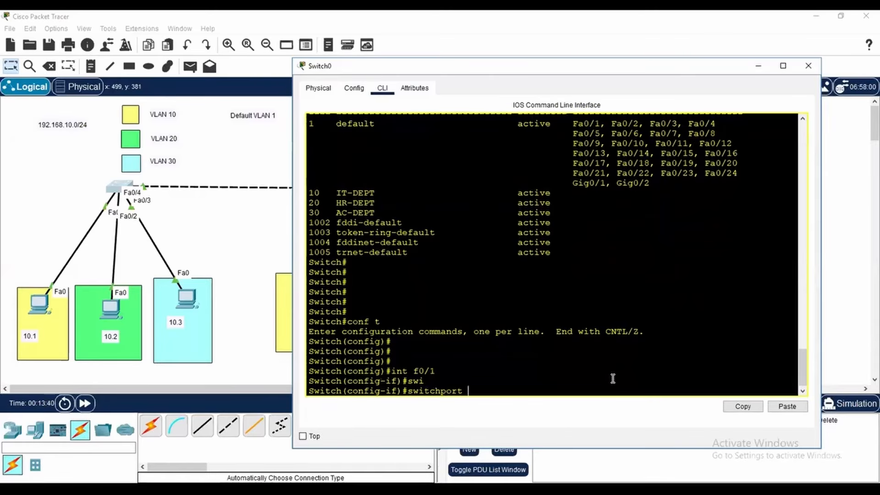
{"action": "type", "text": "mode a"}
{"action": "key", "text": "Tab"}
{"action": "type", "text": "ac"}
{"action": "key", "text": "Tab"}
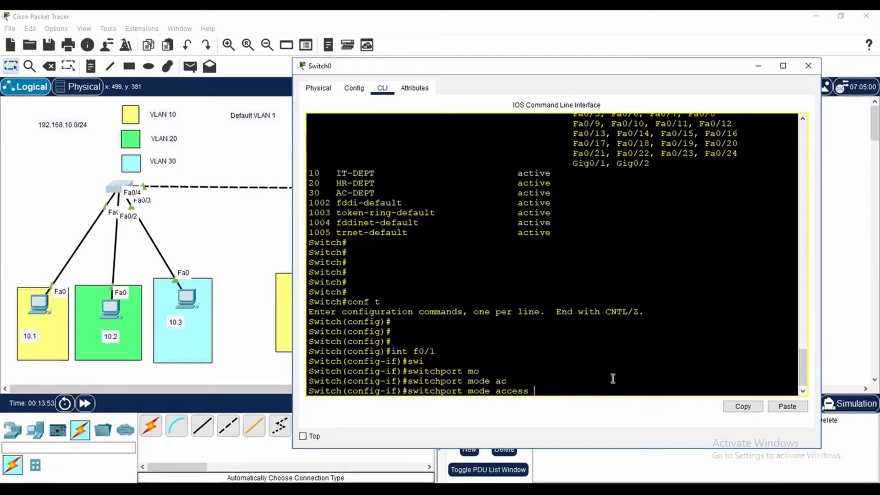
{"action": "key", "text": "Return"}
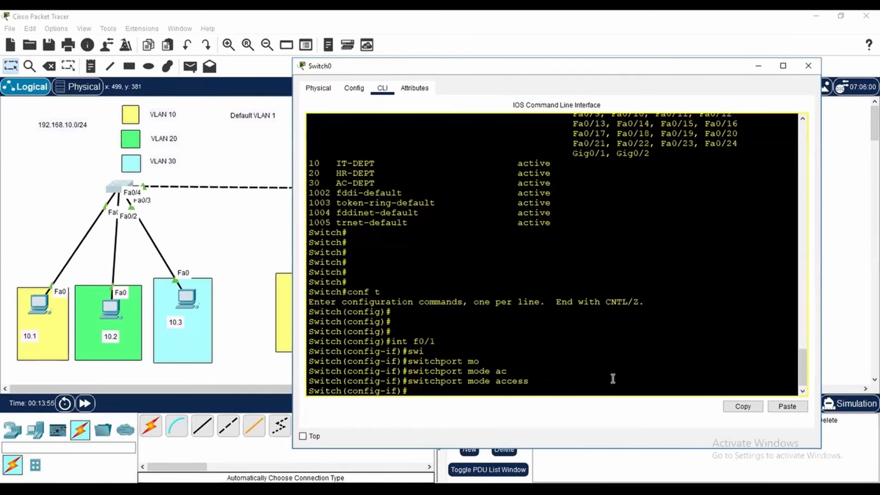
Assign interface f0/1 to VLAN 10 with switchport access vlan 10
{"action": "type", "text": "swi"}
{"action": "key", "text": "Tab"}
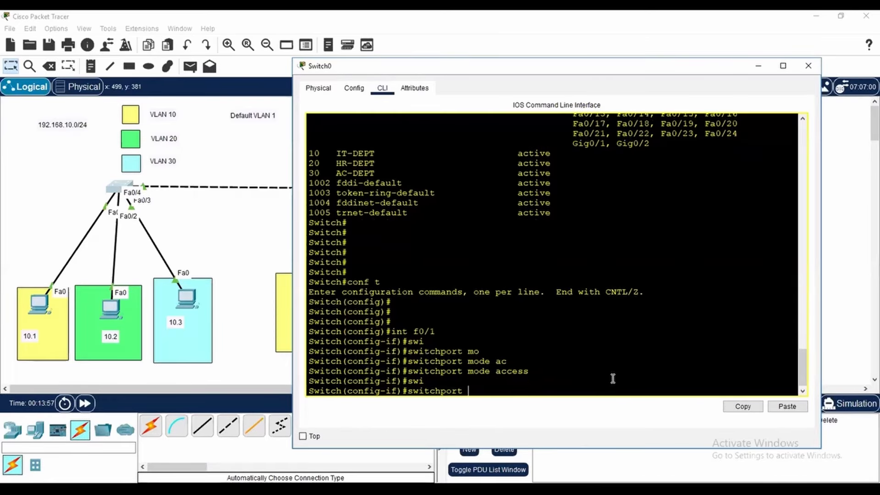
{"action": "type", "text": "mo"}
{"action": "key", "text": "Tab"}
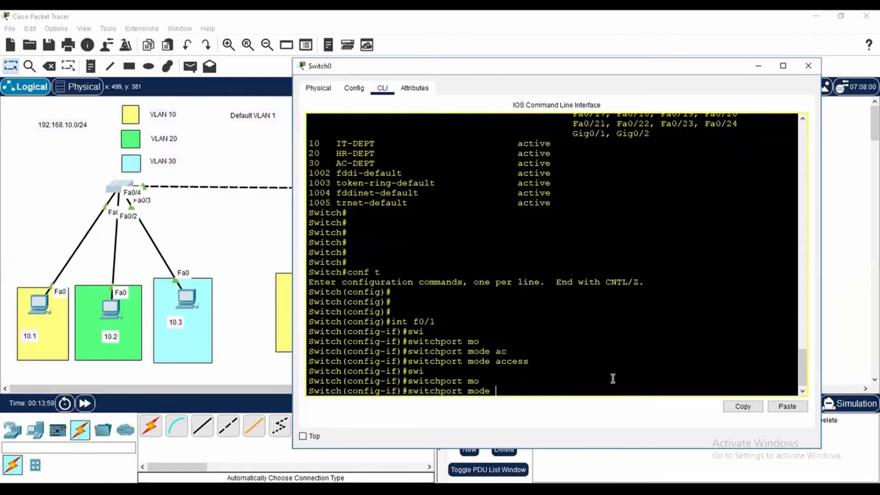
{"action": "key", "text": "BackSpace"}
{"action": "key", "text": "BackSpace"}
{"action": "key", "text": "BackSpace"}
{"action": "key", "text": "BackSpace"}
{"action": "key", "text": "BackSpace"}
{"action": "type", "text": "ac"}
{"action": "key", "text": "Tab"}
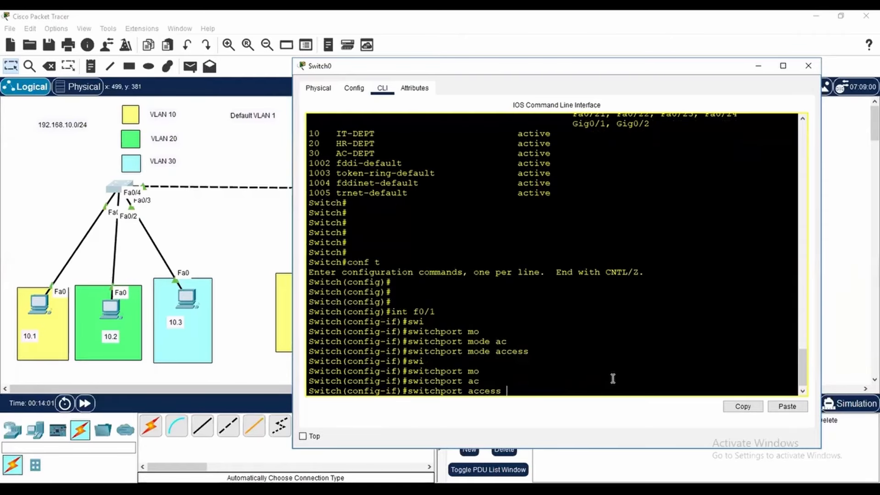
{"action": "type", "text": "vl"}
{"action": "key", "text": "Tab"}
{"action": "type", "text": "10"}
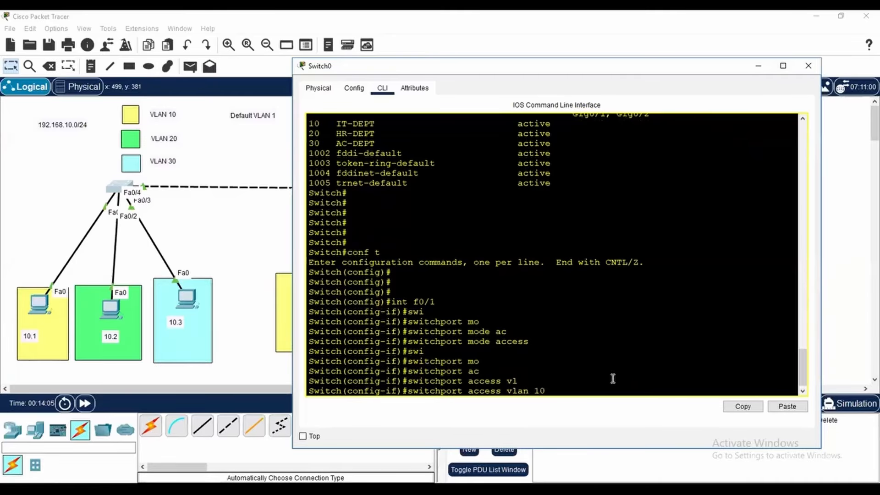
{"action": "key", "text": "Return"}
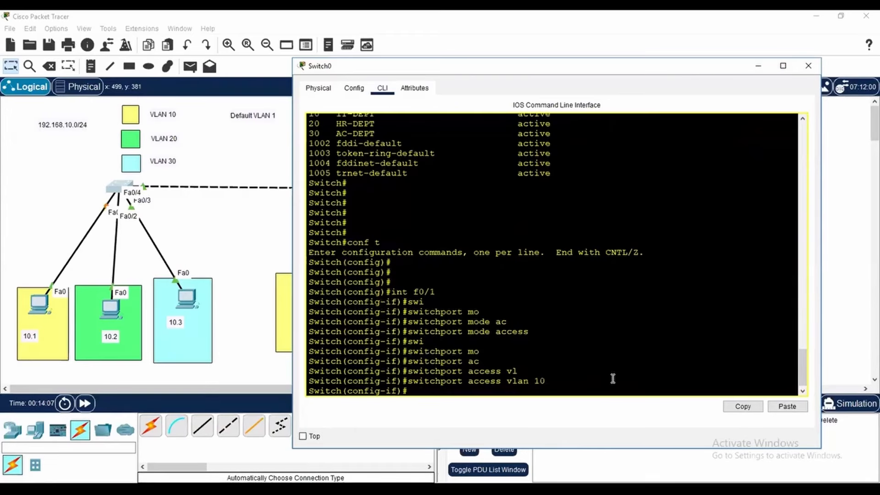
Select interface f0/2 and set it to access mode with switchport mode access
{"action": "type", "text": "int f0/2"}
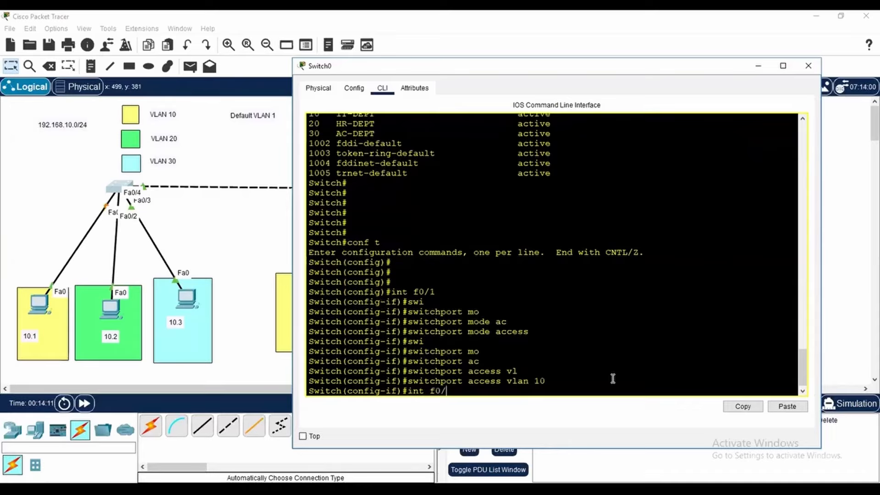
{"action": "key", "text": "Return"}
{"action": "type", "text": "switchport mo"}
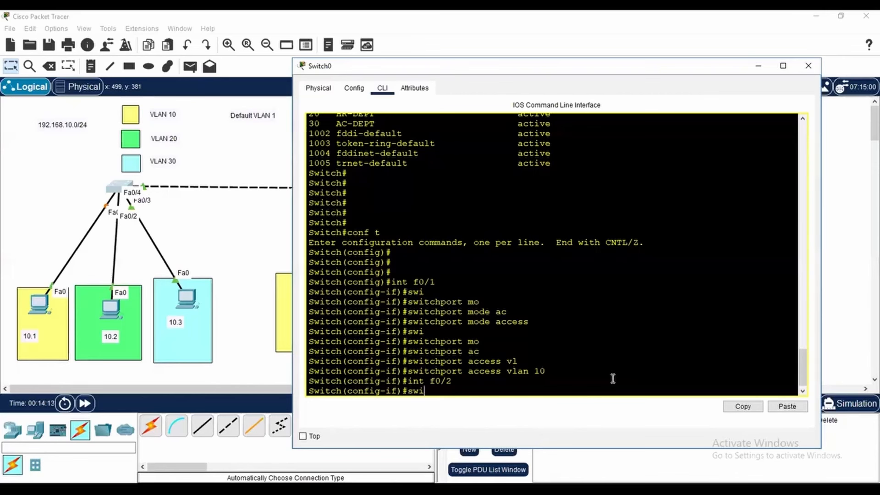
{"action": "key", "text": "Tab"}
{"action": "type", "text": "mo"}
{"action": "key", "text": "Tab"}
{"action": "type", "text": "ac"}
{"action": "key", "text": "Tab"}
{"action": "key", "text": "Return"}
Assign interface f0/2 on Switch0 to VLAN 20 with switchport access vlan 20
{"action": "type", "text": "swi"}
{"action": "key", "text": "Tab"}
{"action": "type", "text": "ac"}
{"action": "key", "text": "Tab"}
{"action": "type", "text": "vl"}
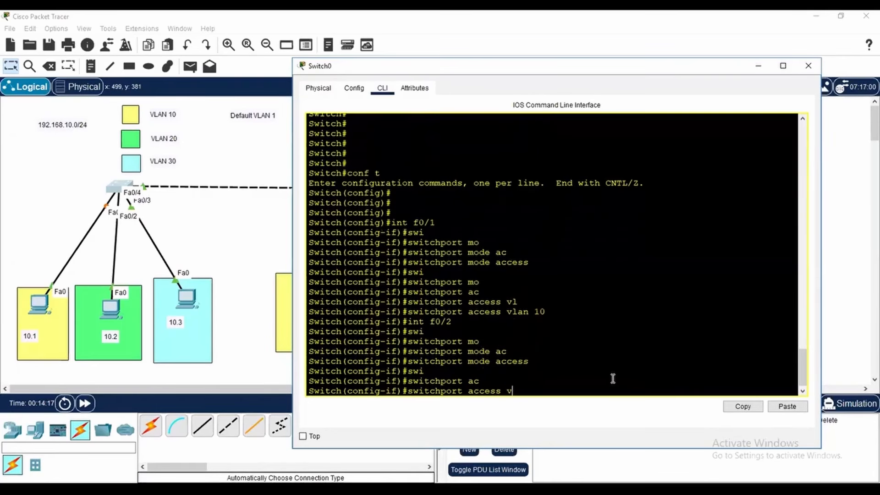
{"action": "key", "text": "Tab"}
{"action": "type", "text": "20"}
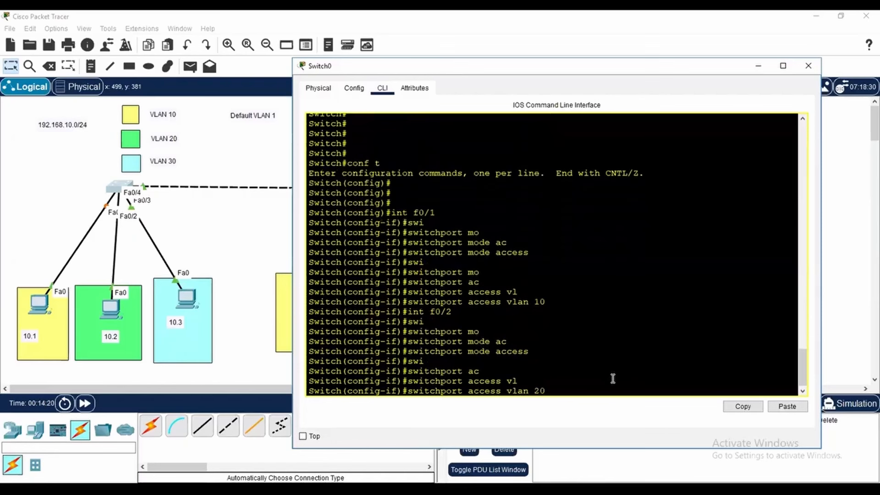
{"action": "key", "text": "Return"}
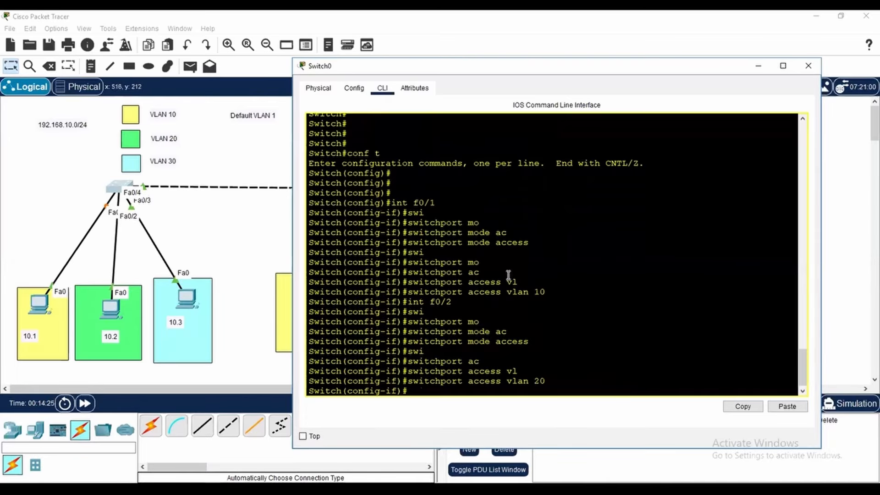
Select interface f0/3 on Switch0 and set it to access mode with switchport mode access
{"action": "type", "text": "int f0/3"}
{"action": "key", "text": "Return"}
{"action": "type", "text": "swi"}
{"action": "key", "text": "Tab"}
{"action": "type", "text": "mo"}
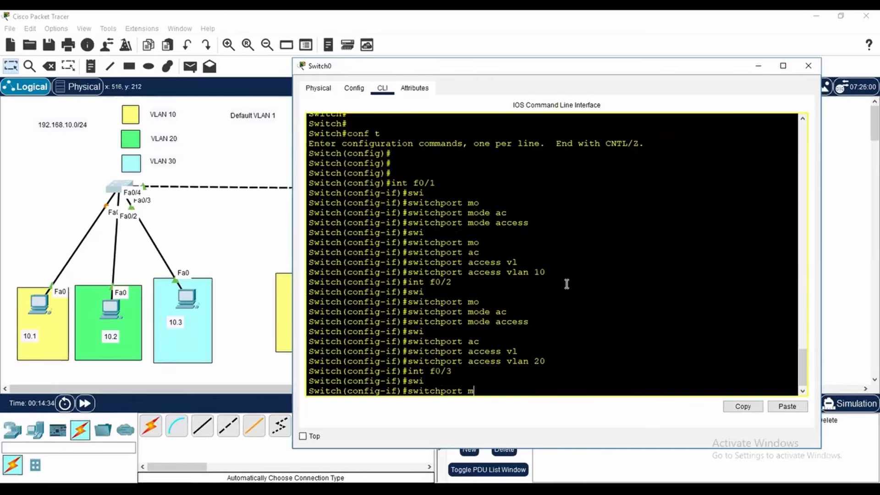
{"action": "key", "text": "Tab"}
{"action": "type", "text": "ac"}
{"action": "key", "text": "Tab"}
{"action": "key", "text": "Return"}
Assign interface f0/3 to VLAN 30 with switchport access vlan 30 and leave configuration mode with end
{"action": "type", "text": "swi"}
{"action": "key", "text": "Tab"}
{"action": "type", "text": "ac"}
{"action": "key", "text": "Tab"}
{"action": "type", "text": "vl"}
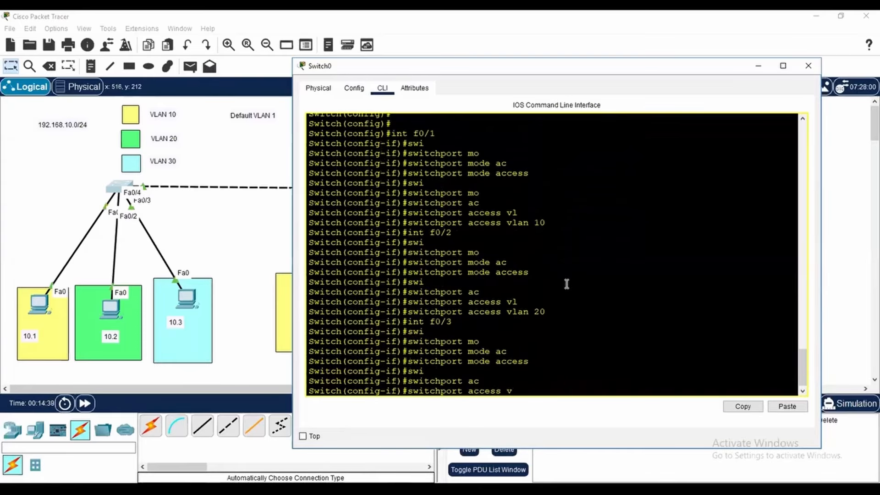
{"action": "key", "text": "Tab"}
{"action": "type", "text": "30"}
{"action": "key", "text": "Return"}
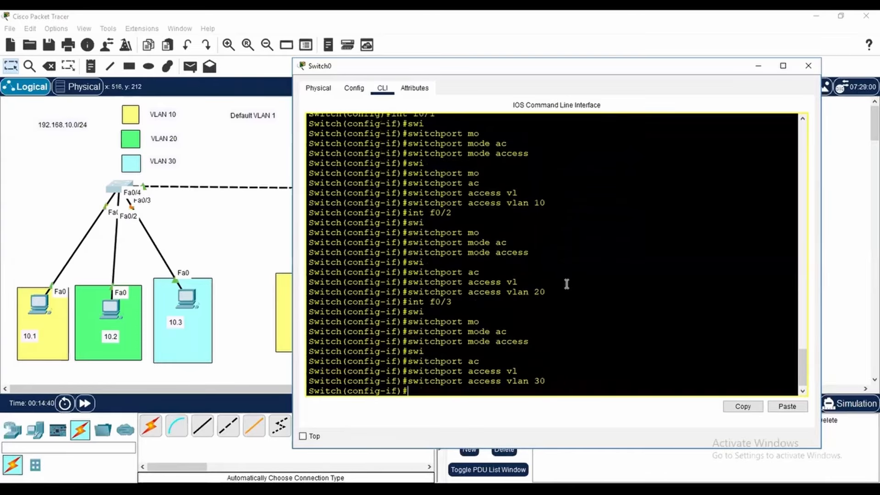
{"action": "type", "text": "end"}
{"action": "key", "text": "Return"}
{"action": "key", "text": "Return"}
{"action": "key", "text": "Return"}
{"action": "key", "text": "Return"}
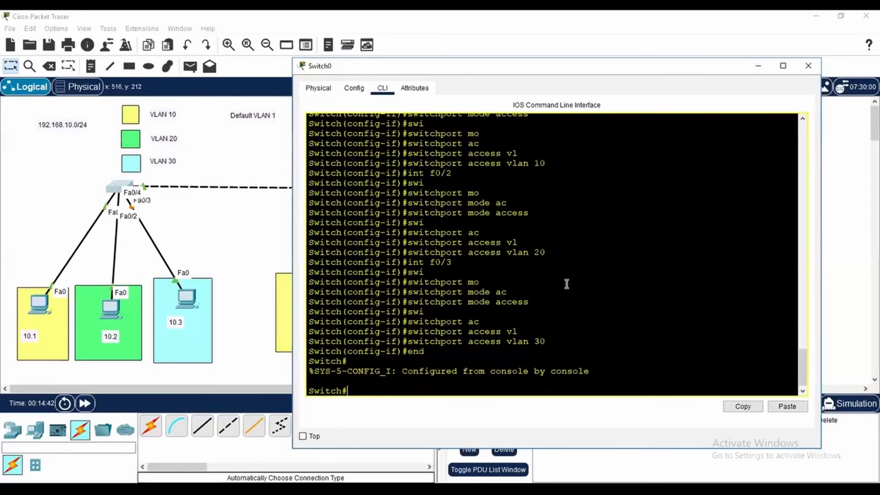
Display Switch0's VLAN table with show vlan brief
{"action": "type", "text": "show "}
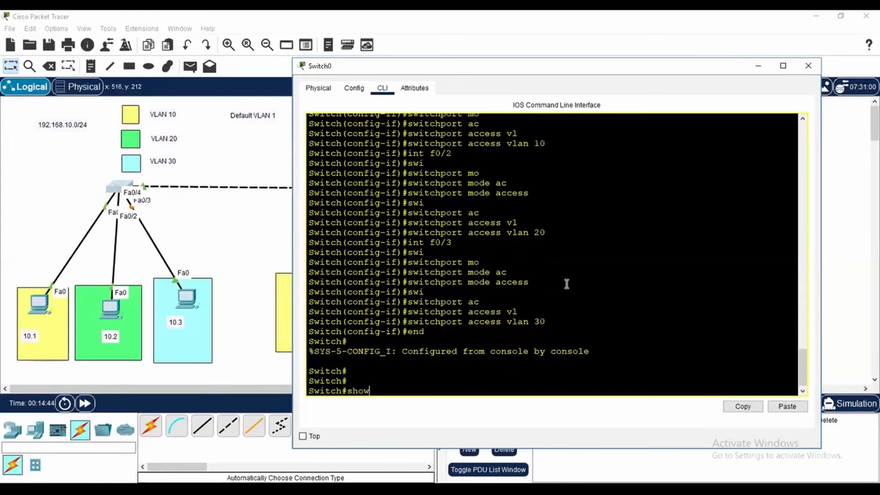
{"action": "type", "text": "vl"}
{"action": "key", "text": "Tab"}
{"action": "type", "text": "b"}
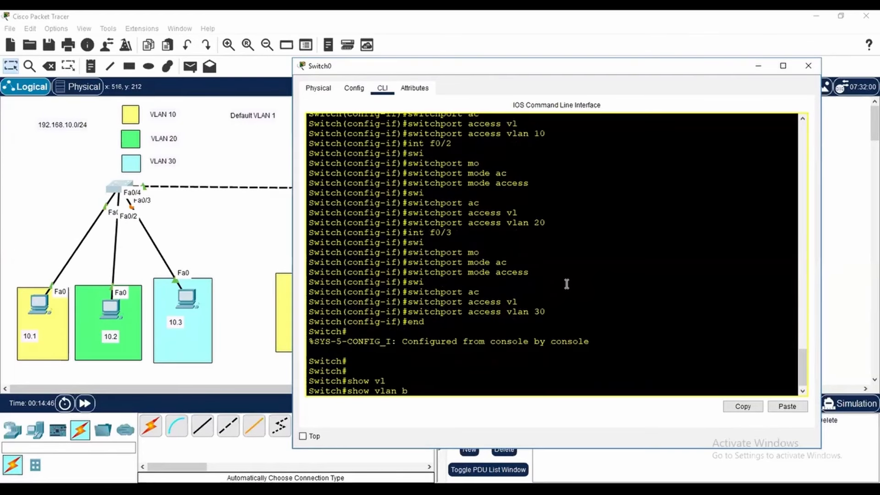
{"action": "type", "text": "r"}
{"action": "key", "text": "Tab"}
{"action": "key", "text": "Return"}
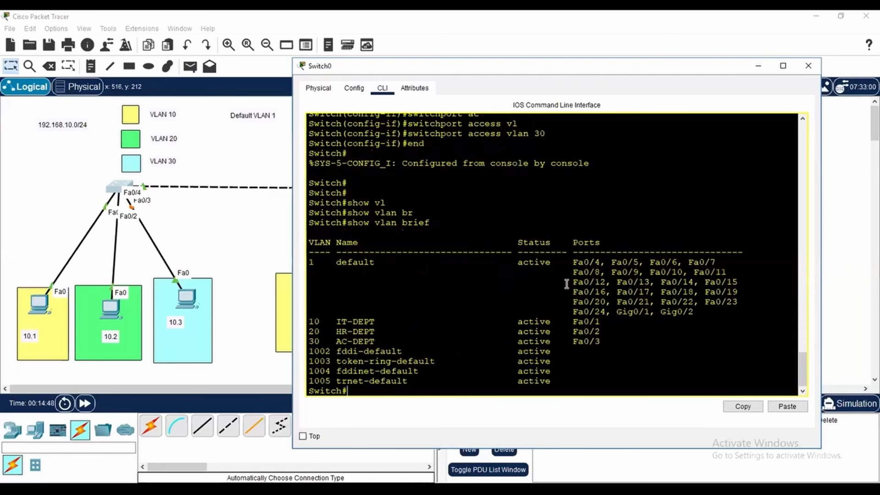
Examine which ports the VLAN table lists under the default VLAN and VLANs 10, 20 and 30
{"action": "left_click_drag", "start_coordinate": [572, 325], "coordinate": [602, 323]}
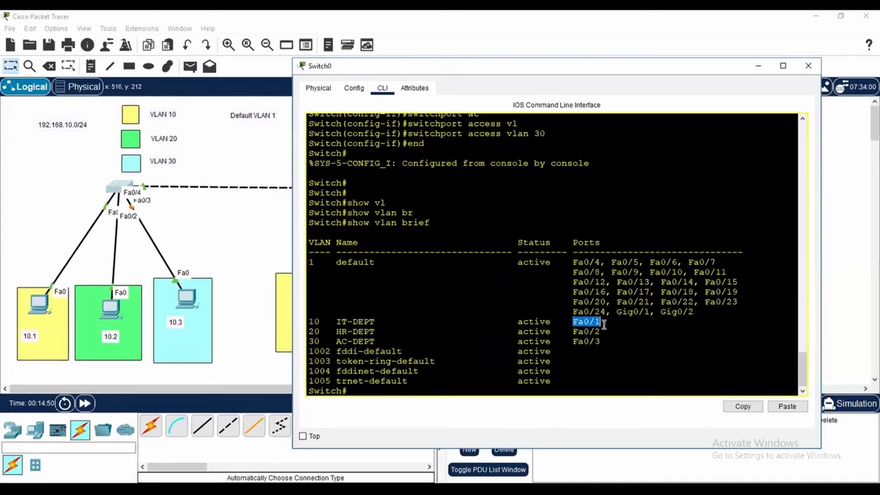
{"action": "left_click_drag", "start_coordinate": [572, 262], "coordinate": [611, 263]}
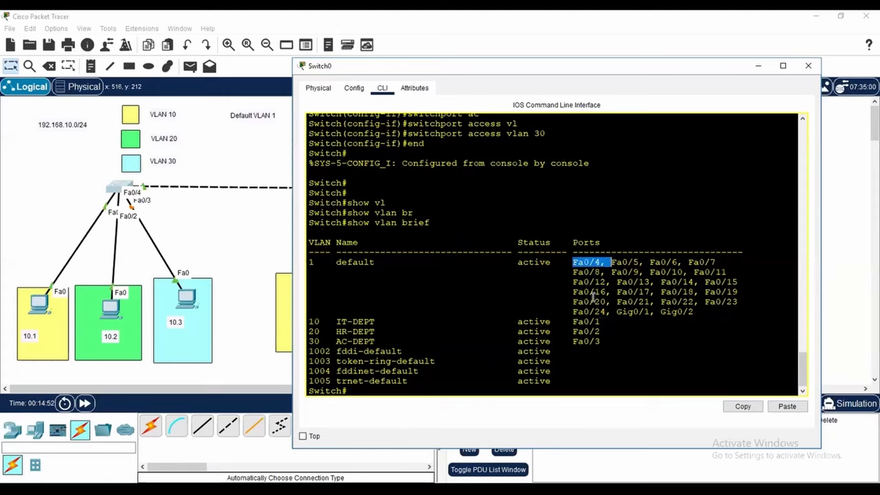
{"action": "left_click_drag", "start_coordinate": [613, 322], "coordinate": [293, 324]}
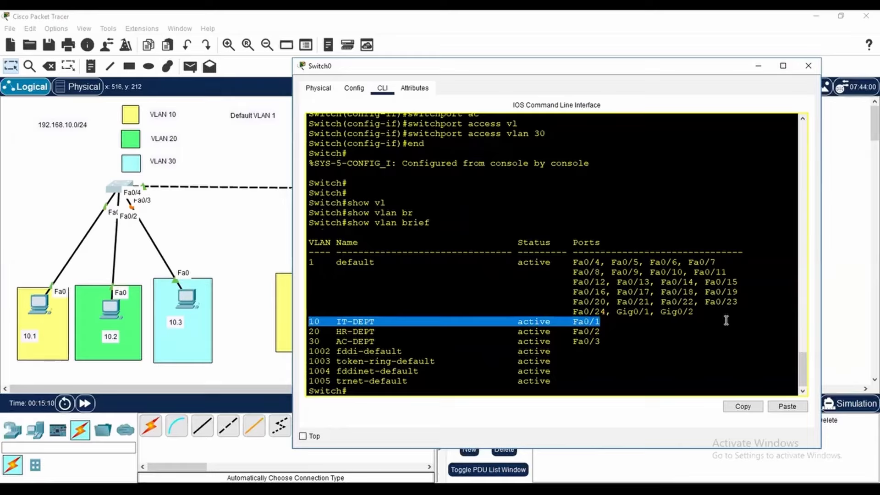
{"action": "left_click_drag", "start_coordinate": [602, 333], "coordinate": [564, 332]}
{"action": "left_click_drag", "start_coordinate": [574, 256], "coordinate": [597, 257]}
{"action": "left_click_drag", "start_coordinate": [602, 331], "coordinate": [290, 336]}
{"action": "left_click_drag", "start_coordinate": [610, 341], "coordinate": [570, 342]}
{"action": "left_click", "coordinate": [581, 262]}
{"action": "left_click_drag", "start_coordinate": [581, 261], "coordinate": [601, 262]}
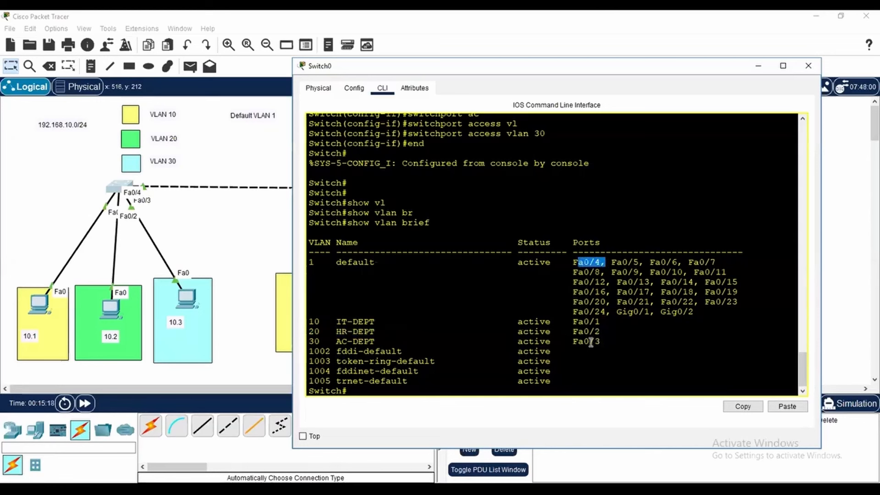
{"action": "left_click_drag", "start_coordinate": [619, 341], "coordinate": [304, 342]}
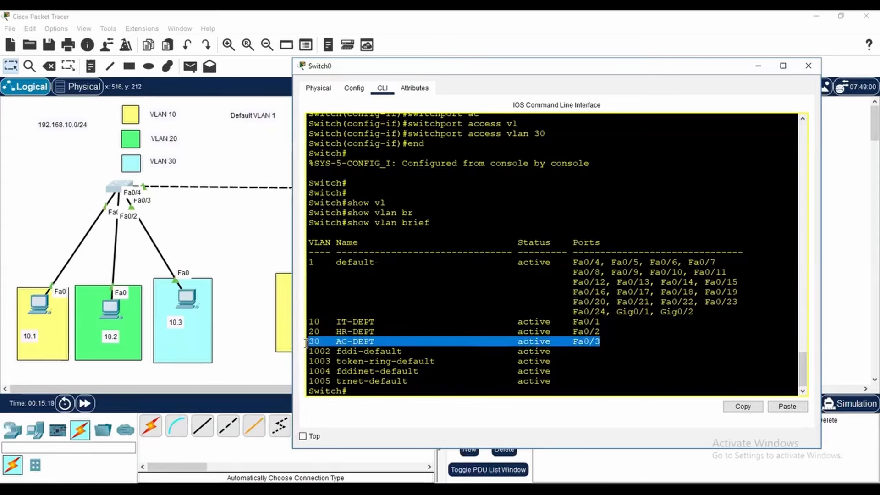
{"action": "left_click", "coordinate": [588, 342]}
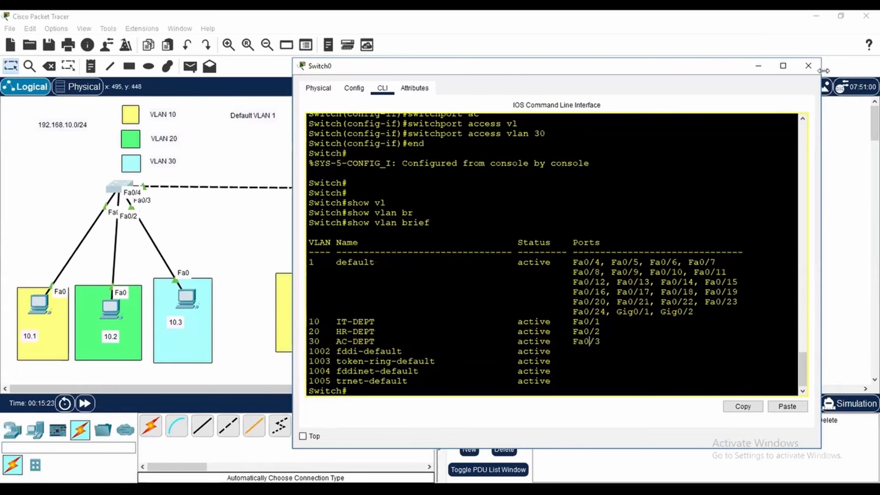
Close the Switch0 window and open Switch1's command-line interface in a widened window
{"action": "left_click", "coordinate": [808, 65]}
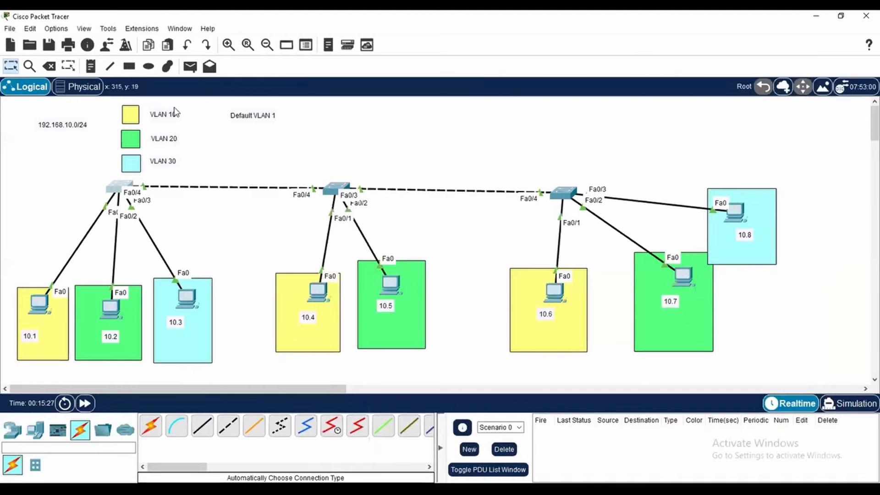
{"action": "left_click", "coordinate": [338, 191]}
{"action": "left_click", "coordinate": [372, 110]}
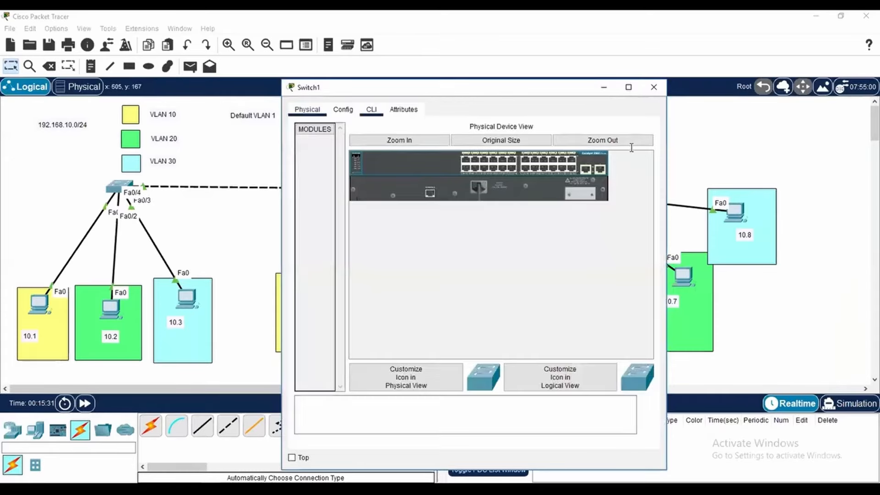
{"action": "left_click_drag", "start_coordinate": [670, 149], "coordinate": [763, 140]}
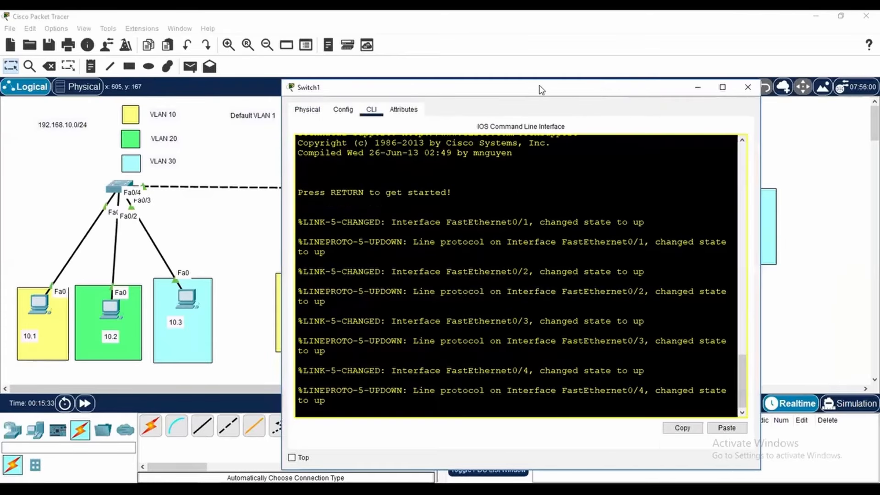
Start the Switch1 console session and enter privileged mode with en
{"action": "key", "text": "Return"}
{"action": "key", "text": "Return"}
{"action": "key", "text": "Return"}
{"action": "key", "text": "Return"}
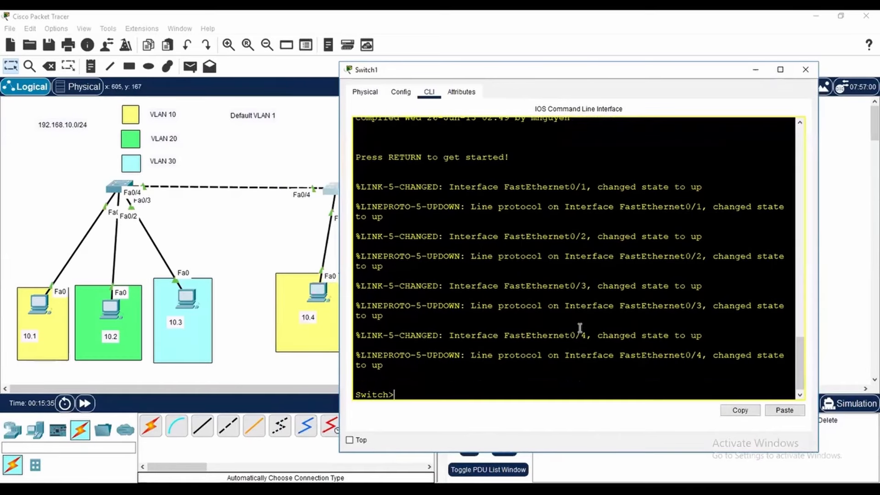
{"action": "type", "text": "en"}
{"action": "key", "text": "Return"}
{"action": "key", "text": "Return"}
{"action": "key", "text": "Return"}
{"action": "key", "text": "Return"}
{"action": "key", "text": "Return"}
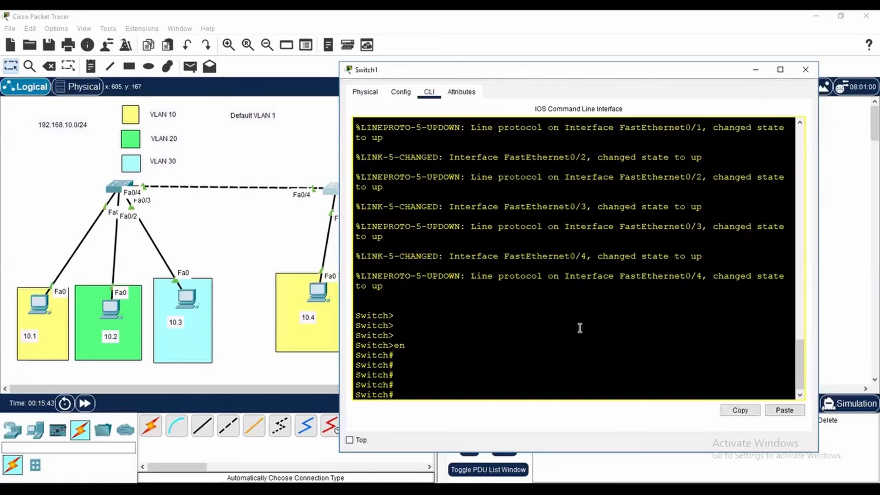
Enter global configuration mode on Switch1 with conf t
{"action": "type", "text": "con"}
{"action": "key", "text": "Tab"}
{"action": "key", "text": "BackSpace"}
{"action": "key", "text": "BackSpace"}
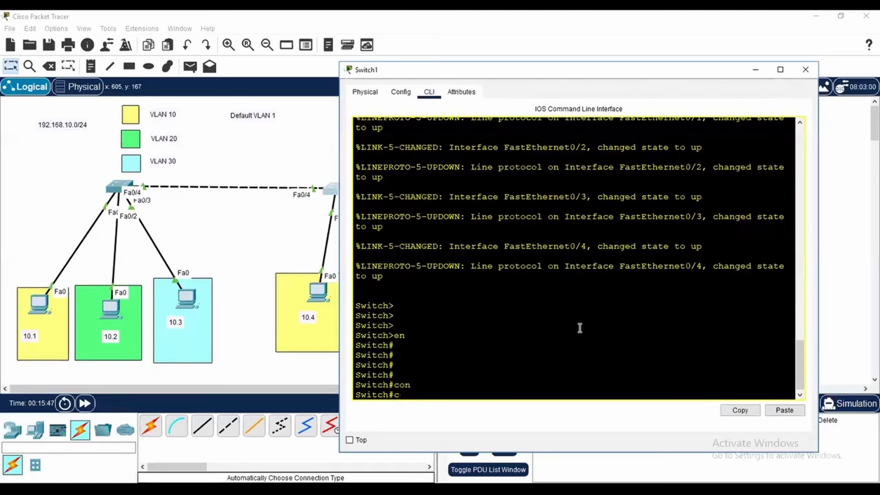
{"action": "type", "text": "onfi"}
{"action": "key", "text": "BackSpace"}
{"action": "key", "text": "BackSpace"}
{"action": "key", "text": "BackSpace"}
{"action": "key", "text": "BackSpace"}
{"action": "key", "text": "BackSpace"}
{"action": "type", "text": "conf t"}
{"action": "key", "text": "Return"}
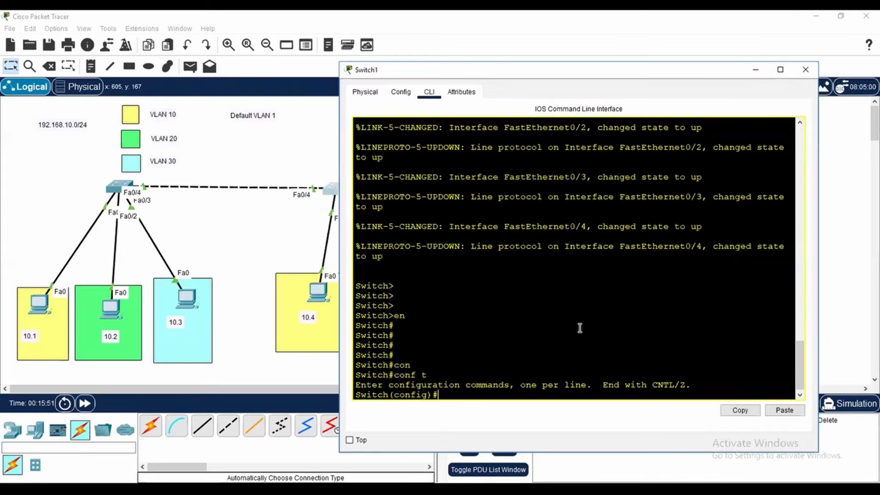
{"action": "key", "text": "Return"}
Select interface f0/1 on Switch1 and set it to access mode with switchport mode access
{"action": "key", "text": "Return"}
{"action": "type", "text": "int "}
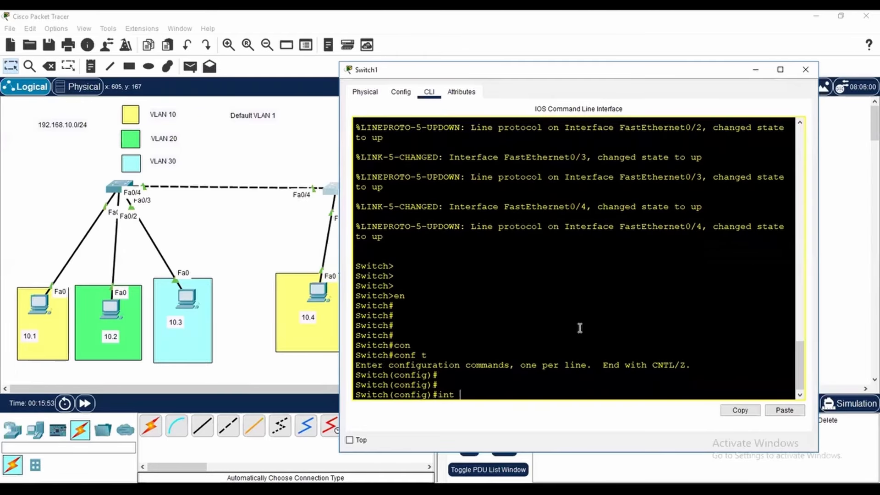
{"action": "type", "text": "f0/1"}
{"action": "key", "text": "Return"}
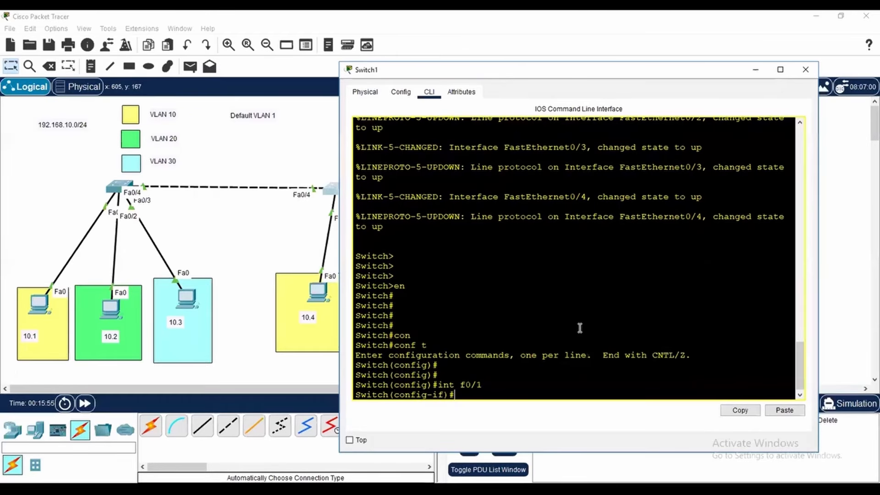
{"action": "type", "text": "wi"}
{"action": "key", "text": "Tab"}
{"action": "type", "text": "mo"}
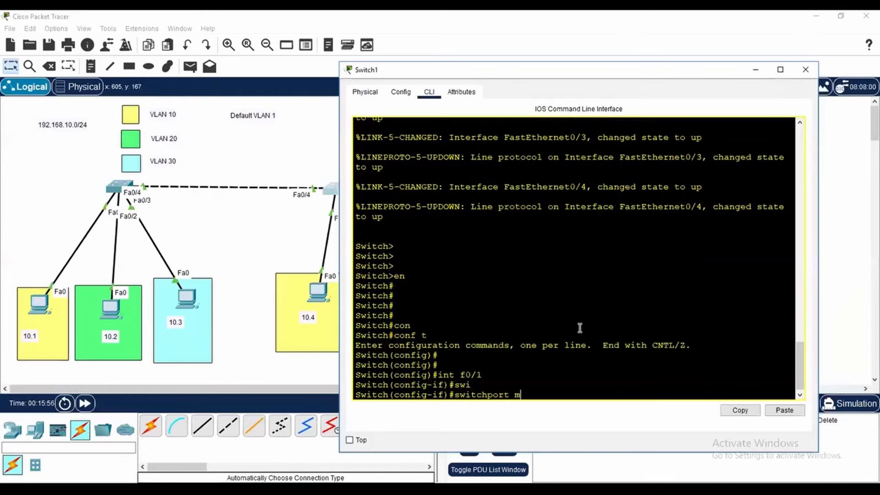
{"action": "key", "text": "Tab"}
{"action": "type", "text": "ac"}
{"action": "key", "text": "Tab"}
{"action": "key", "text": "Return"}
Assign Switch1's interface f0/1 to VLAN 10 with switchport access vlan 10 and read the console's response
{"action": "type", "text": "swi"}
{"action": "key", "text": "Tab"}
{"action": "type", "text": "ac"}
{"action": "key", "text": "Tab"}
{"action": "type", "text": "vl"}
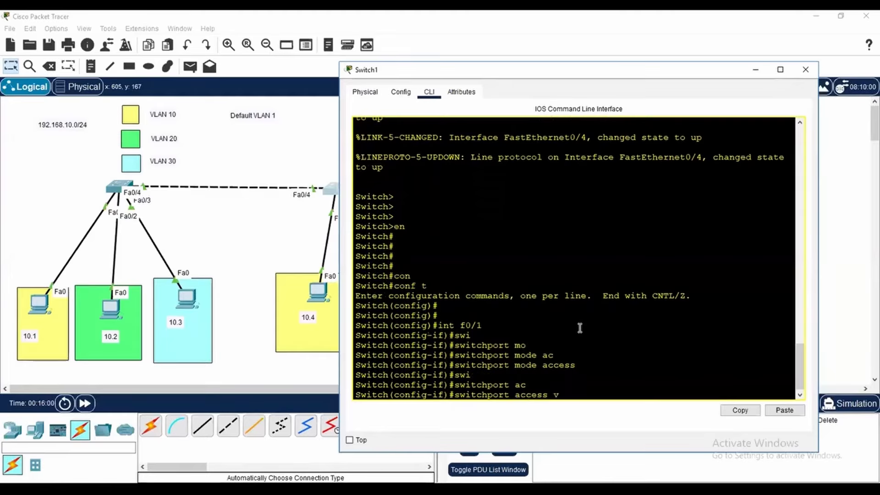
{"action": "key", "text": "Tab"}
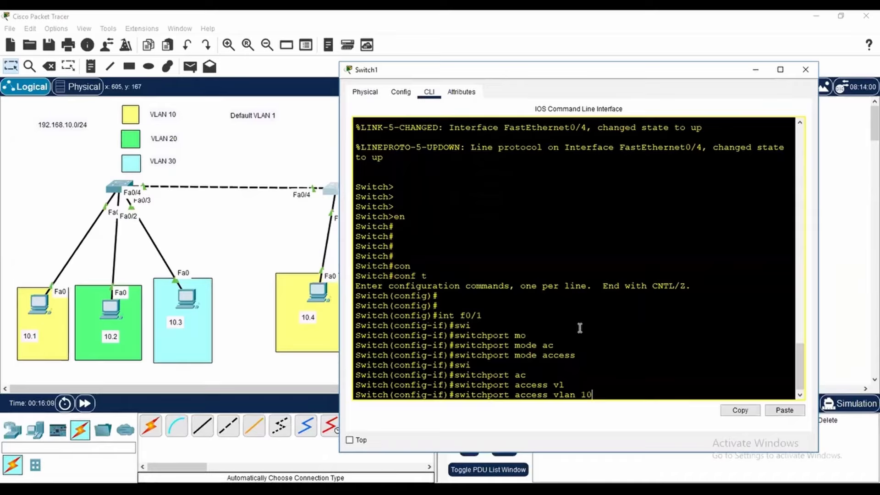
{"action": "key", "text": "Return"}
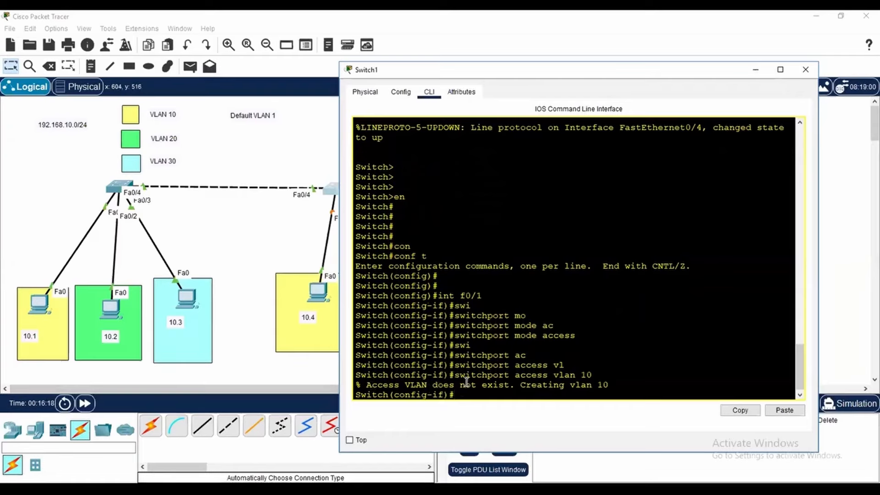
{"action": "left_click_drag", "start_coordinate": [577, 373], "coordinate": [597, 373]}
{"action": "left_click", "coordinate": [625, 372]}
{"action": "left_click_drag", "start_coordinate": [613, 387], "coordinate": [522, 385]}
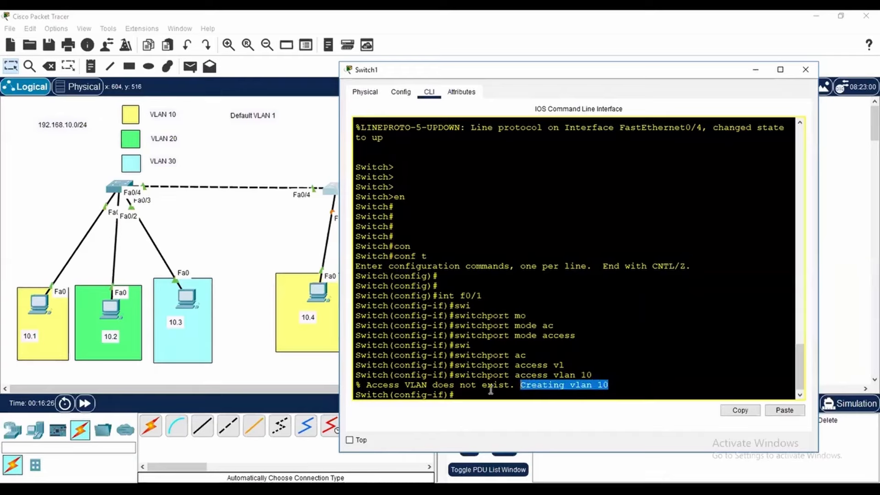
{"action": "left_click", "coordinate": [605, 385]}
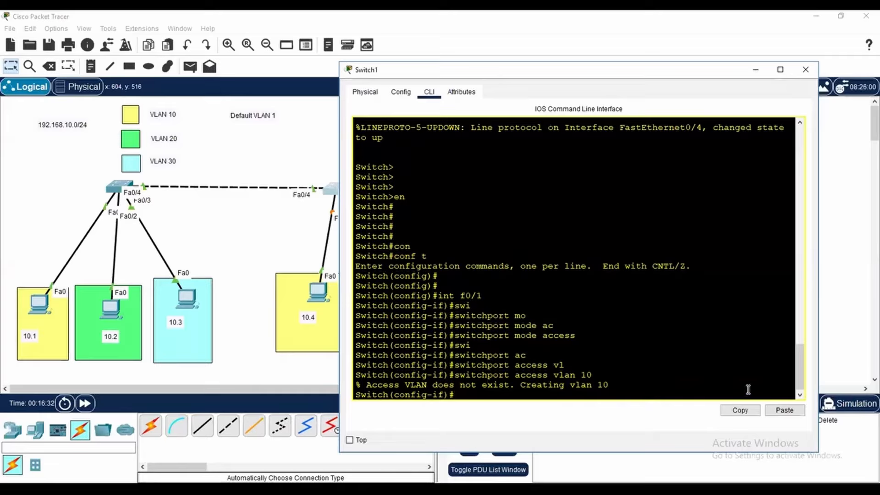
Select interface f0/2 on Switch1 and set it to access mode with switchport mode access
{"action": "type", "text": "int f0/2"}
{"action": "key", "text": "Return"}
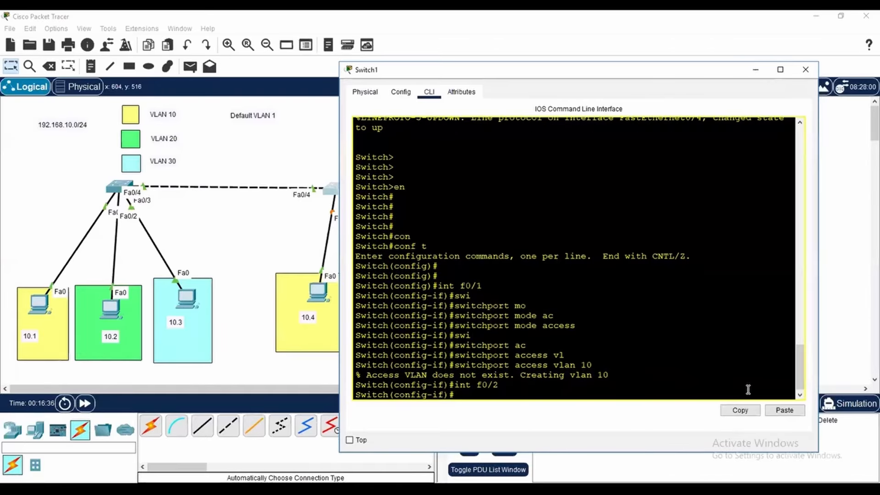
{"action": "type", "text": "swi"}
{"action": "key", "text": "Tab"}
{"action": "type", "text": "mo"}
{"action": "key", "text": "Tab"}
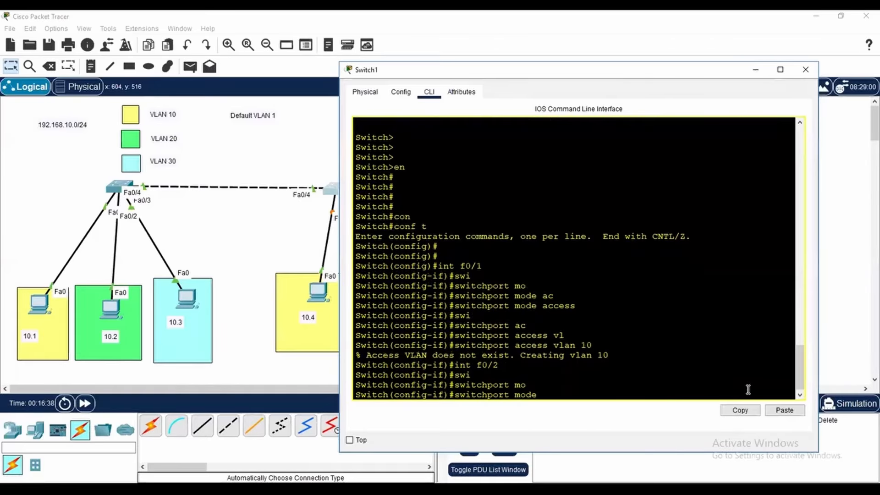
{"action": "type", "text": "ac"}
{"action": "key", "text": "Tab"}
{"action": "key", "text": "Return"}
Assign Switch1's interface f0/2 to VLAN 20 with switchport access vlan 20
{"action": "type", "text": "swi"}
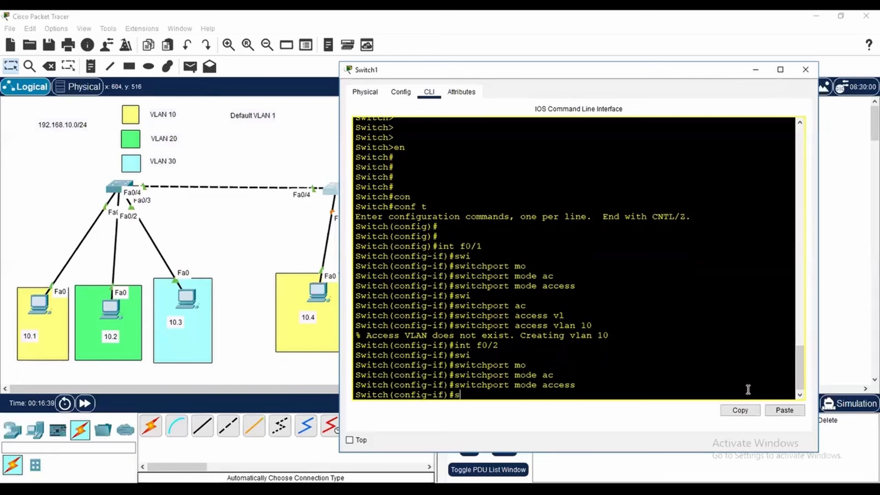
{"action": "key", "text": "Tab"}
{"action": "type", "text": "ac"}
{"action": "key", "text": "Tab"}
{"action": "type", "text": "vl"}
{"action": "key", "text": "Tab"}
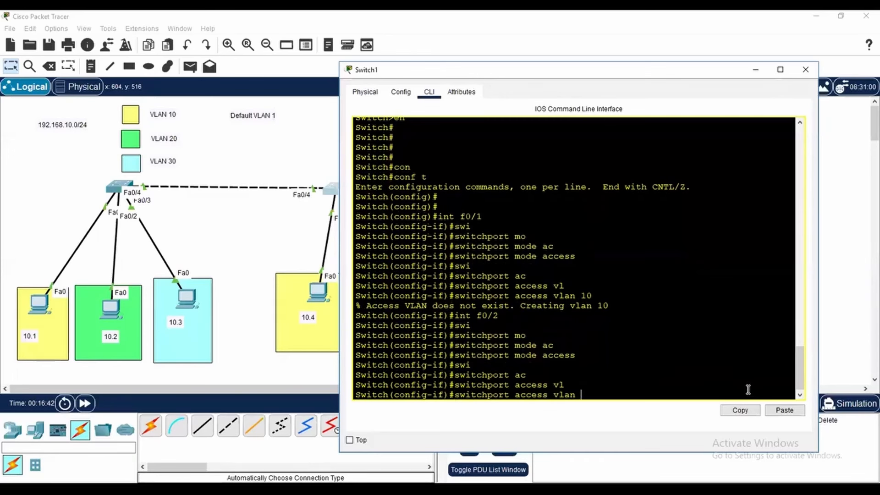
{"action": "type", "text": "20"}
{"action": "key", "text": "Return"}
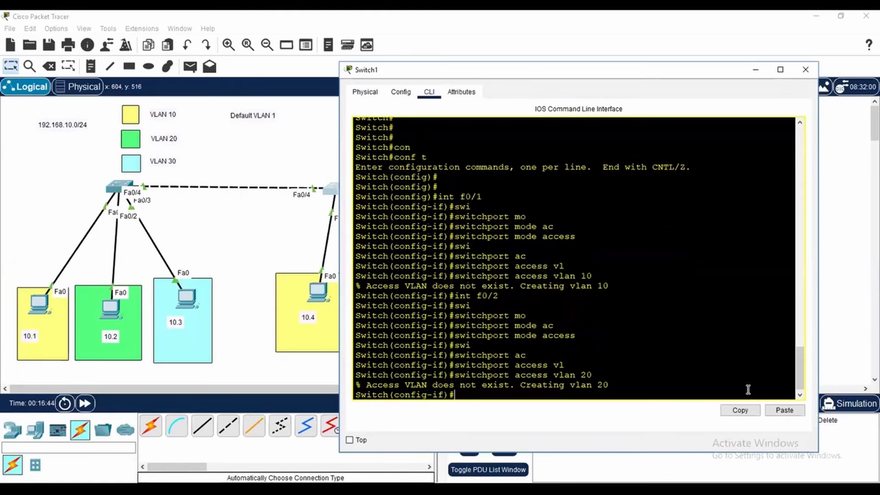
End configuration mode on Switch1 and list its VLANs with show vlan brief
{"action": "type", "text": "end"}
{"action": "key", "text": "Return"}
{"action": "key", "text": "Return"}
{"action": "key", "text": "Return"}
{"action": "type", "text": "s"}
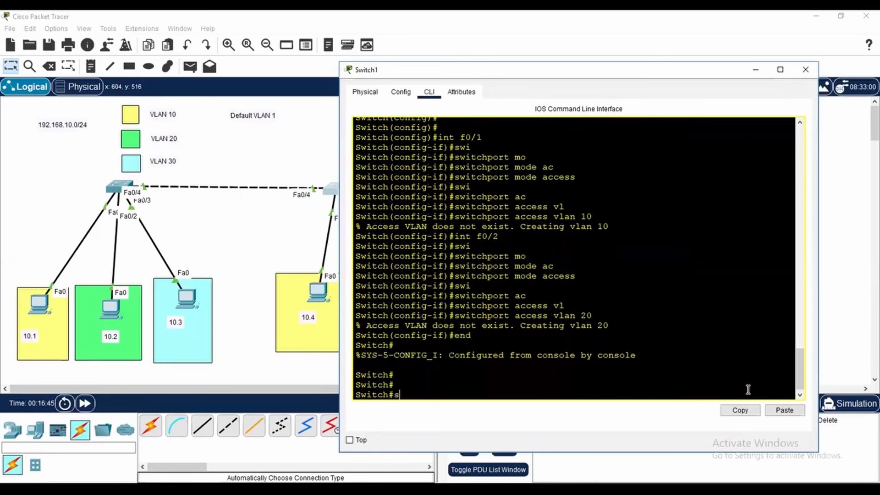
{"action": "type", "text": "how vl"}
{"action": "key", "text": "Tab"}
{"action": "type", "text": "br"}
{"action": "key", "text": "Tab"}
{"action": "key", "text": "Return"}
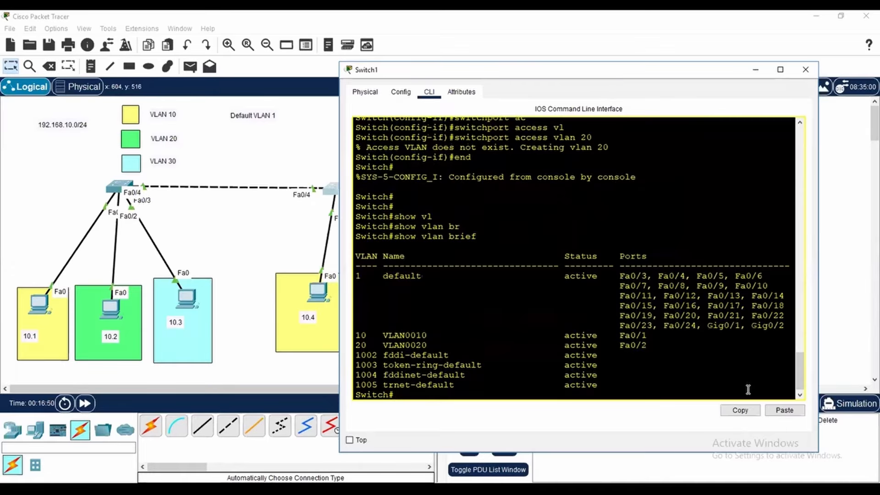
Examine the names and assigned ports of VLAN 10 and VLAN 20 in Switch1's VLAN table
{"action": "left_click_drag", "start_coordinate": [650, 335], "coordinate": [432, 335]}
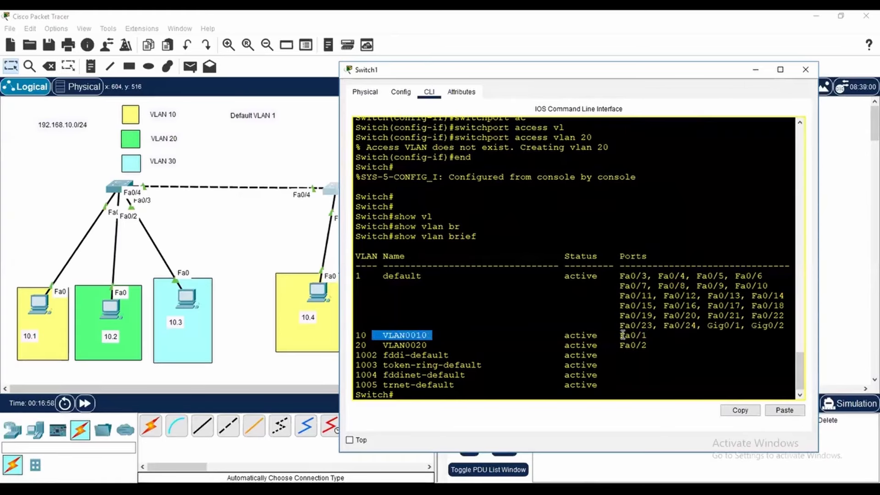
{"action": "left_click", "coordinate": [411, 336]}
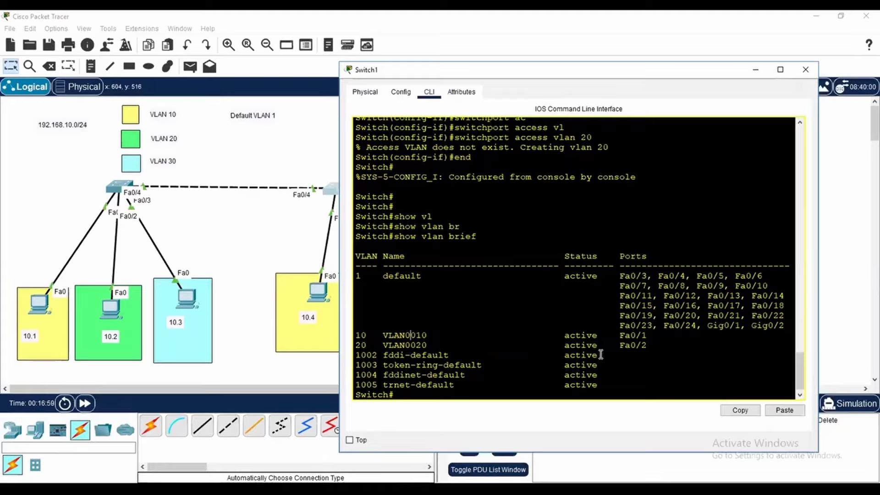
{"action": "left_click_drag", "start_coordinate": [648, 336], "coordinate": [331, 339]}
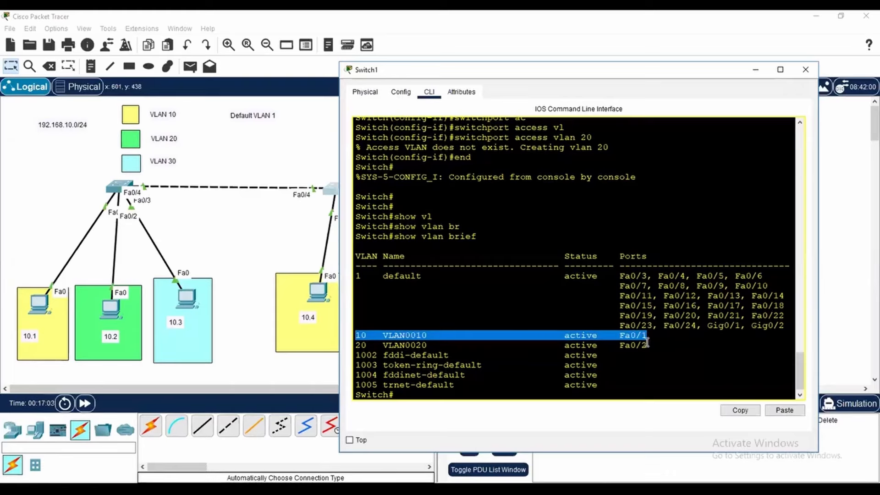
{"action": "left_click_drag", "start_coordinate": [647, 344], "coordinate": [343, 346]}
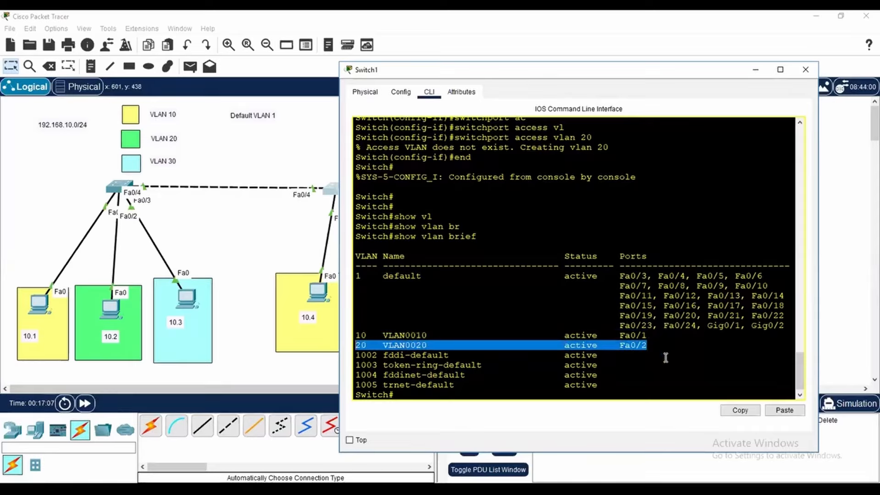
{"action": "left_click", "coordinate": [652, 345]}
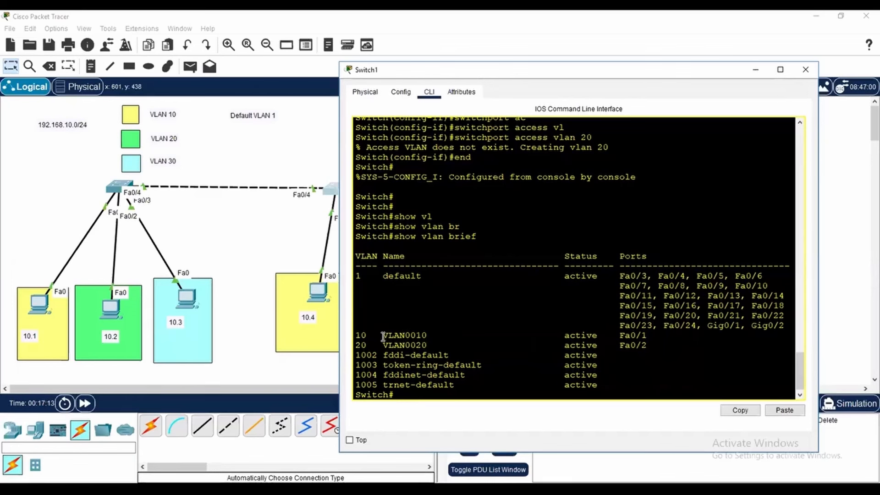
{"action": "left_click_drag", "start_coordinate": [383, 335], "coordinate": [427, 335]}
{"action": "left_click", "coordinate": [472, 336]}
{"action": "left_click_drag", "start_coordinate": [385, 335], "coordinate": [433, 335]}
Return to global configuration mode on Switch1 with conf t
{"action": "left_click", "coordinate": [694, 393]}
{"action": "key", "text": "Return"}
{"action": "key", "text": "Return"}
{"action": "key", "text": "Return"}
{"action": "type", "text": "conf t"}
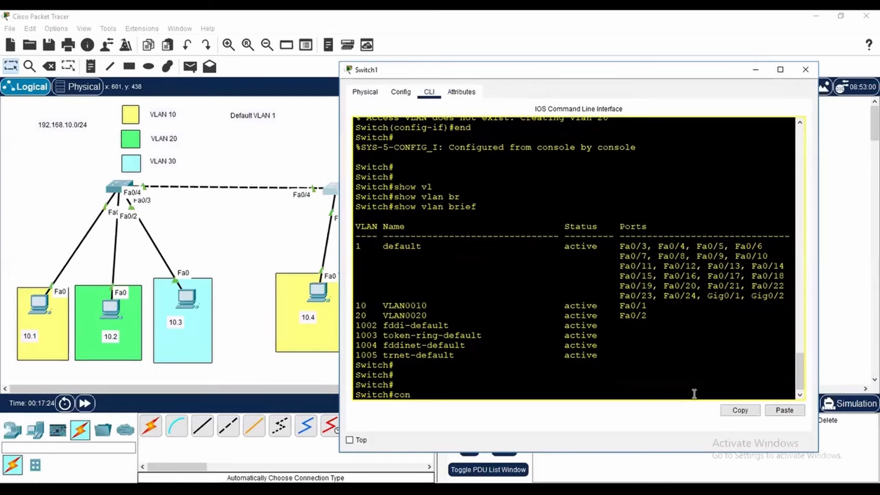
{"action": "key", "text": "Return"}
Open VLAN 10 on Switch1 with vlan 10 and name it IT-DEPT
{"action": "type", "text": "vl"}
{"action": "key", "text": "Tab"}
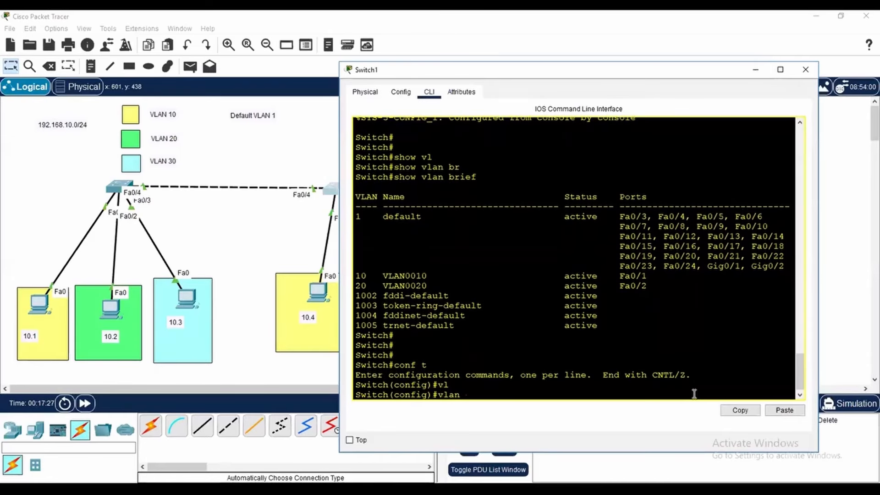
{"action": "type", "text": "10"}
{"action": "key", "text": "Return"}
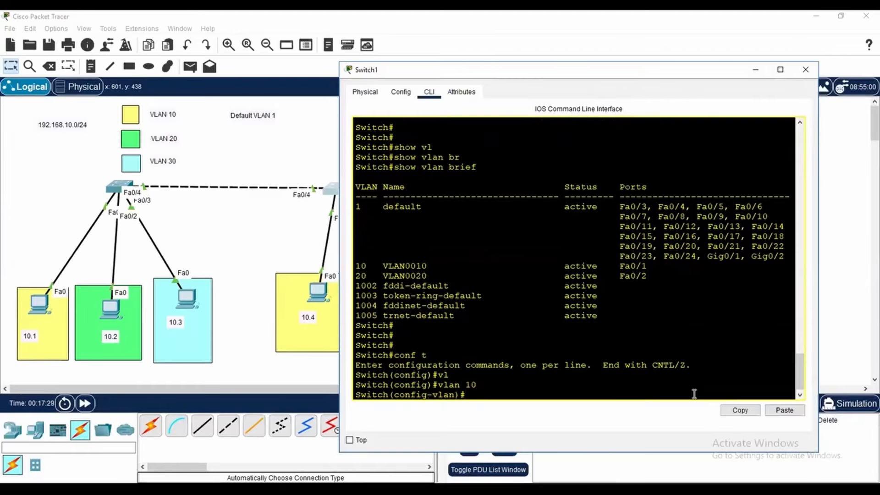
{"action": "type", "text": "nam"}
{"action": "key", "text": "Tab"}
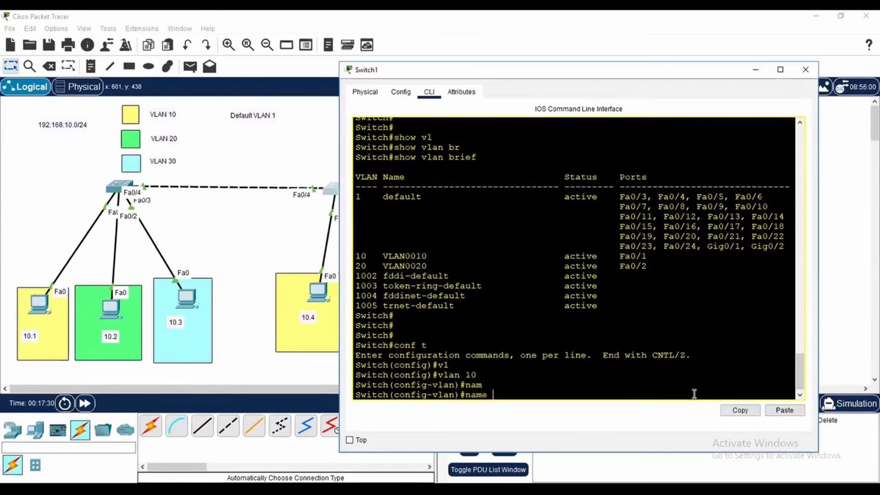
{"action": "type", "text": "IT-DEPT"}
{"action": "key", "text": "Return"}
Open VLAN 20 on Switch1 with vlan 20 and name it HR-DEPT
{"action": "type", "text": "vlan)#vlan"}
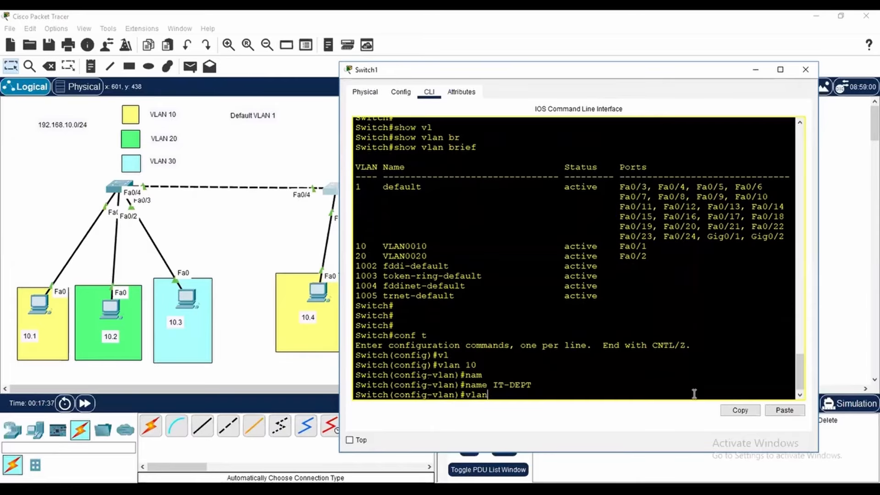
{"action": "type", "text": " 20"}
{"action": "key", "text": "Return"}
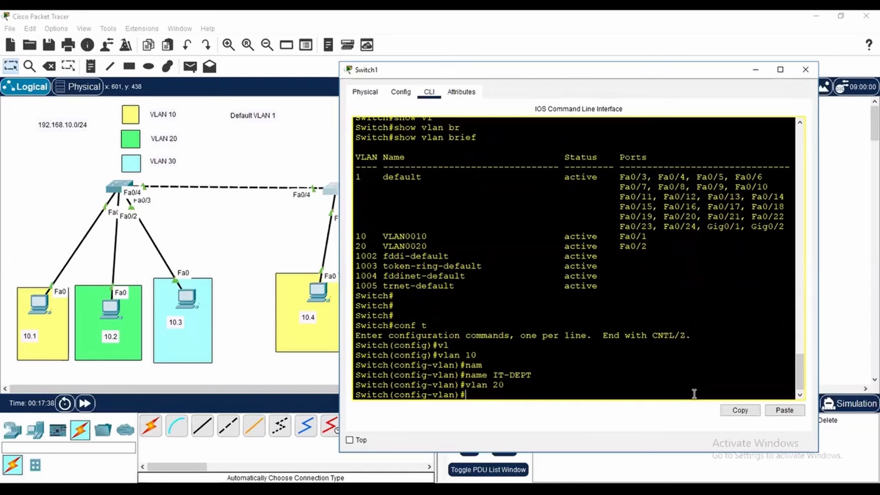
{"action": "type", "text": "nam"}
{"action": "key", "text": "Tab"}
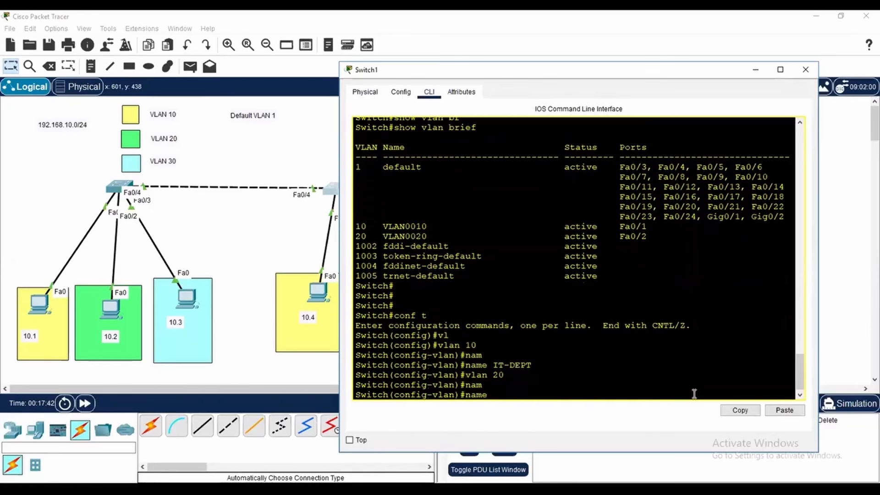
{"action": "type", "text": "HR-DEPT"}
{"action": "key", "text": "Return"}
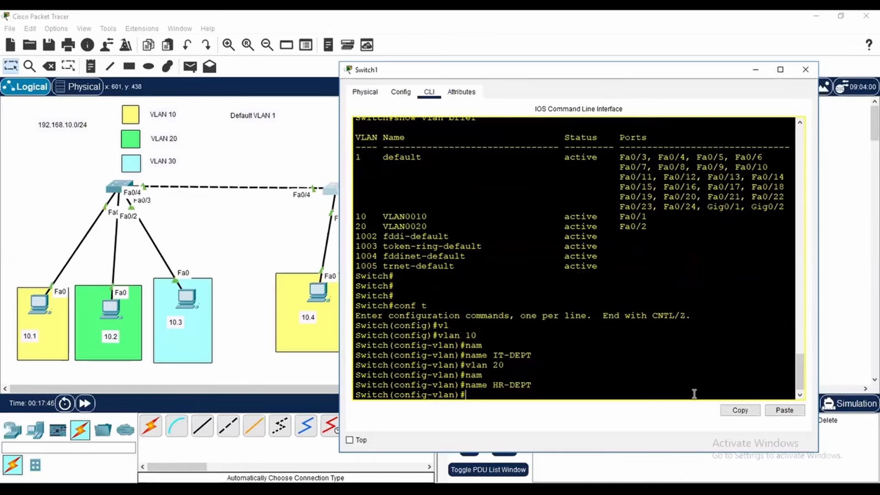
End configuration mode on Switch1 and check the VLAN names with show vlan brief
{"action": "type", "text": "end"}
{"action": "key", "text": "Return"}
{"action": "key", "text": "Return"}
{"action": "key", "text": "Return"}
{"action": "key", "text": "Return"}
{"action": "key", "text": "Return"}
{"action": "type", "text": "show vl"}
{"action": "key", "text": "Tab"}
{"action": "type", "text": "br"}
{"action": "key", "text": "Tab"}
{"action": "key", "text": "Return"}
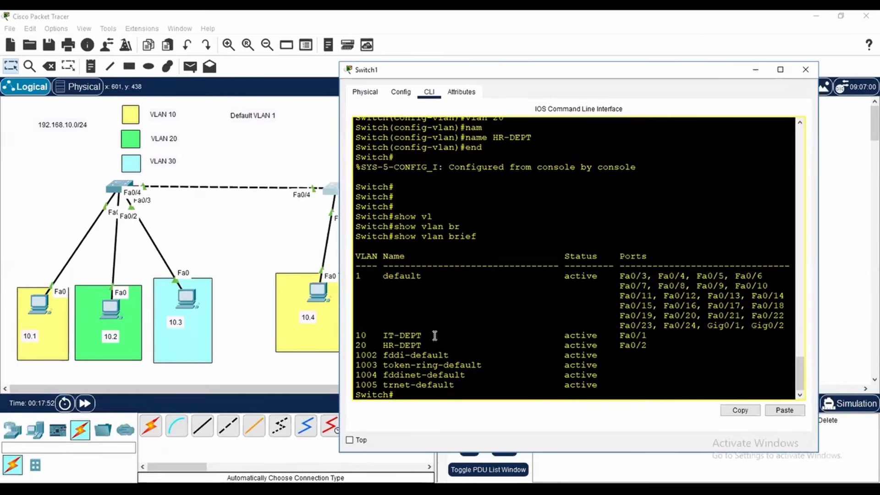
{"action": "left_click_drag", "start_coordinate": [377, 334], "coordinate": [461, 345]}
{"action": "left_click", "coordinate": [511, 354]}
Close Switch1's window and open Switch2's command line, moving and widening its window to keep its PCs in view
{"action": "left_click", "coordinate": [805, 69]}
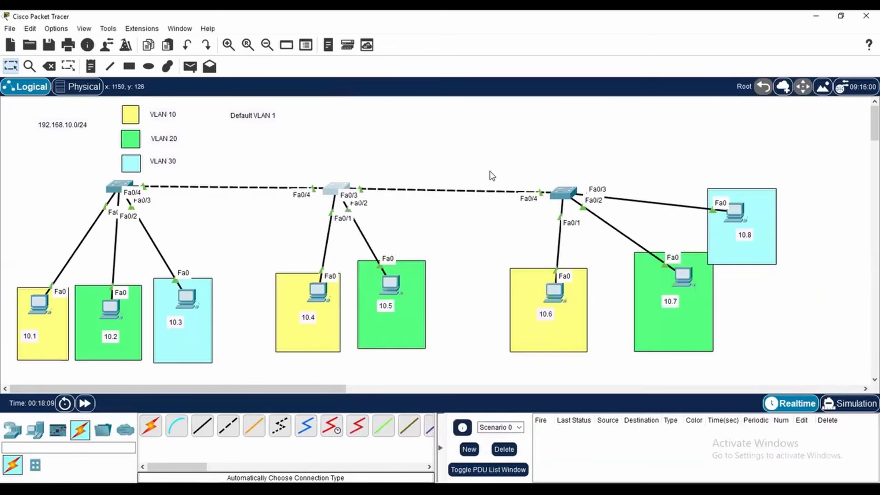
{"action": "left_click", "coordinate": [562, 192]}
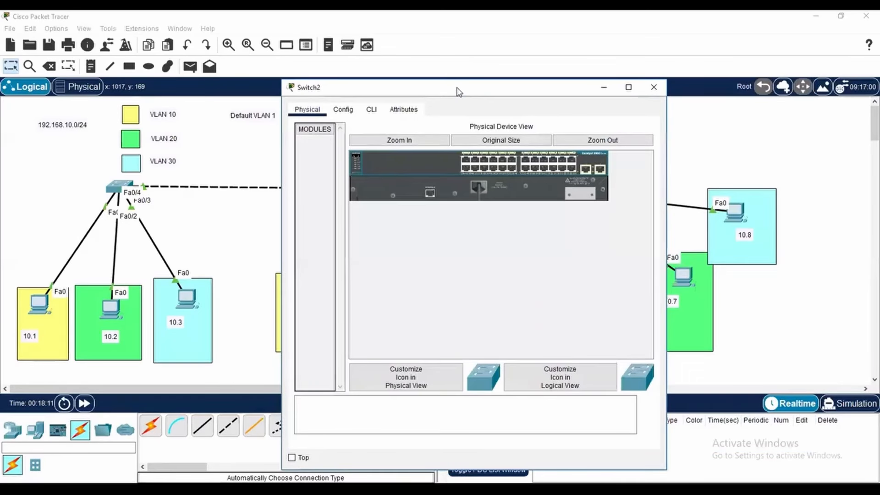
{"action": "left_click_drag", "start_coordinate": [456, 90], "coordinate": [268, 82]}
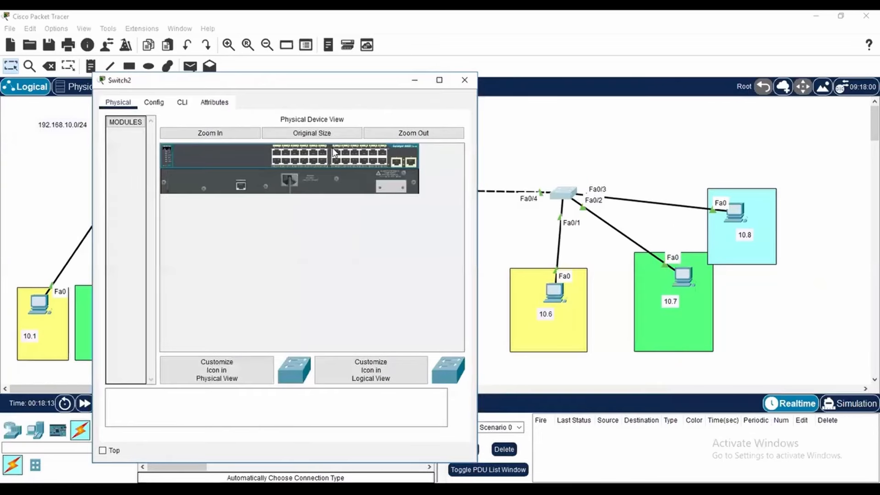
{"action": "left_click", "coordinate": [181, 103]}
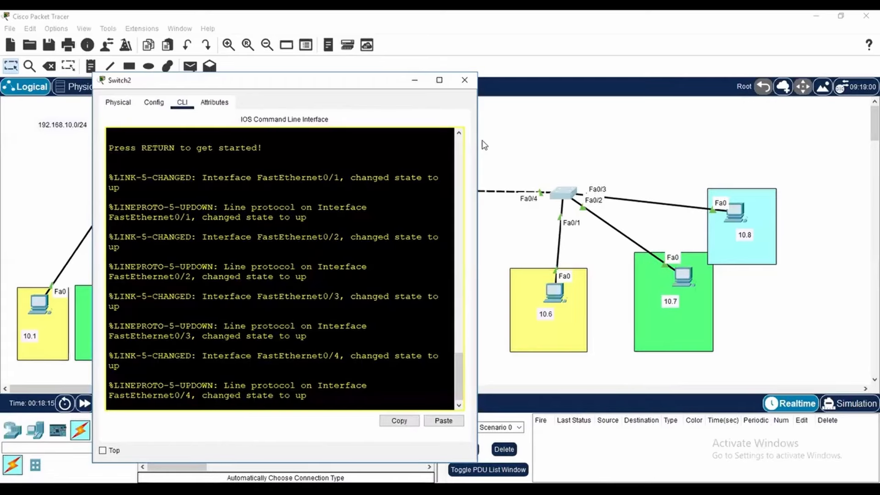
{"action": "left_click_drag", "start_coordinate": [480, 140], "coordinate": [518, 139]}
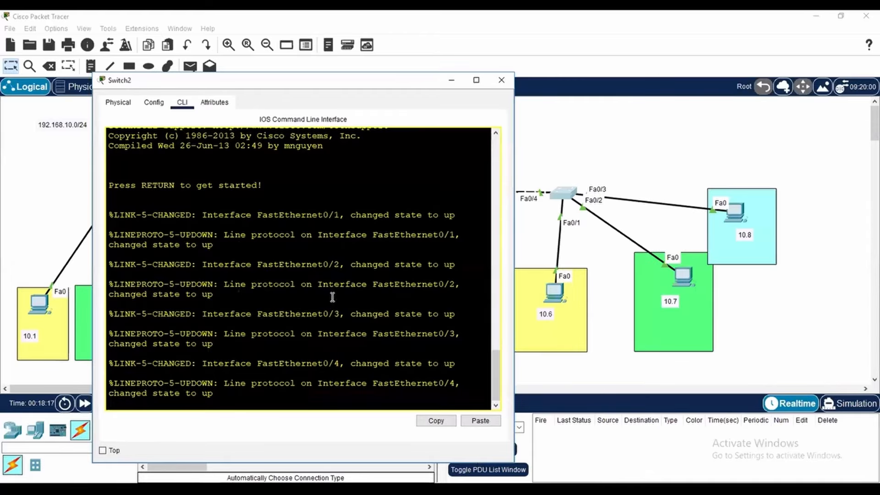
Start the console session on Switch2 and enter privileged mode with en
{"action": "key", "text": "Return"}
{"action": "key", "text": "Return"}
{"action": "key", "text": "Return"}
{"action": "type", "text": "en"}
{"action": "key", "text": "Return"}
{"action": "key", "text": "Return"}
{"action": "key", "text": "Return"}
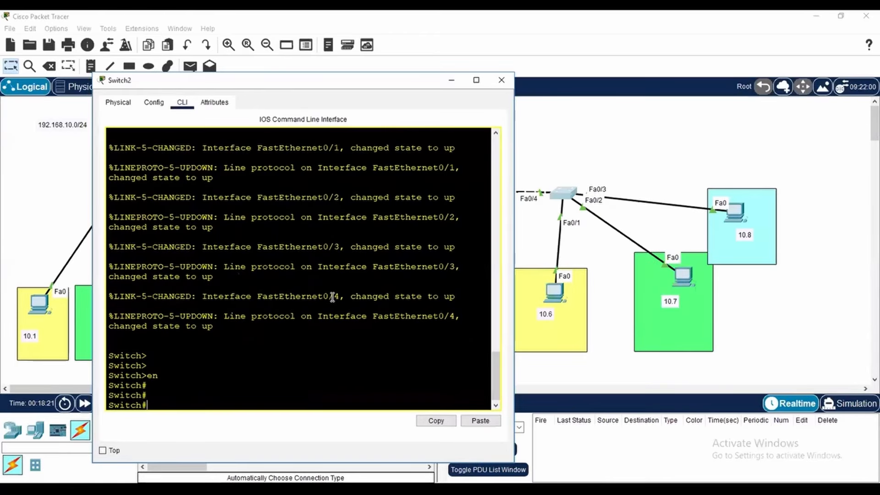
Enter global configuration mode on Switch2 with conf t
{"action": "type", "text": "vla"}
{"action": "key", "text": "BackSpace"}
{"action": "key", "text": "BackSpace"}
{"action": "key", "text": "BackSpace"}
{"action": "type", "text": "conf t"}
{"action": "key", "text": "Return"}
Create VLAN 10 on Switch2 and name it IT-DEPT
{"action": "type", "text": "vlan 10"}
{"action": "key", "text": "Return"}
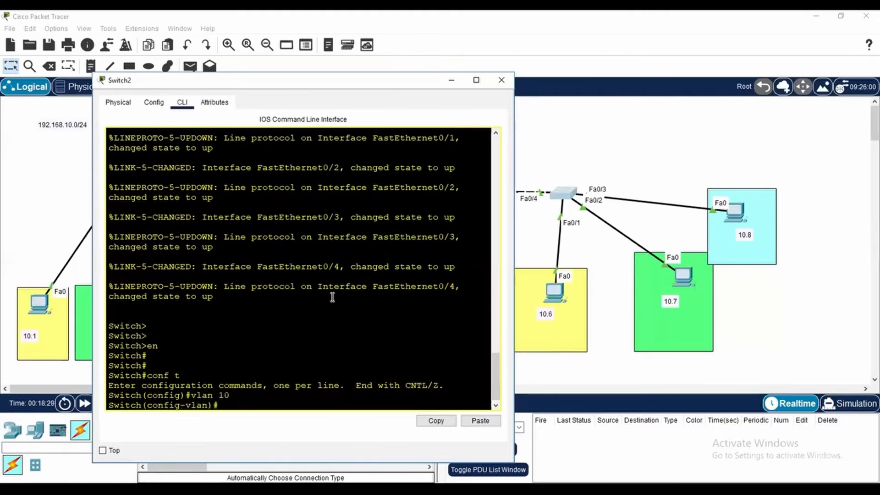
{"action": "type", "text": "nam"}
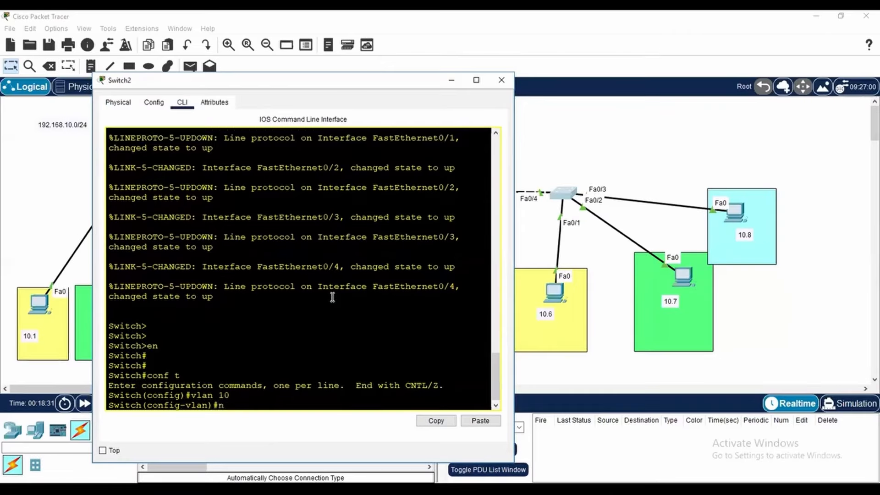
{"action": "key", "text": "Tab"}
{"action": "type", "text": "IT-DEPT"}
{"action": "key", "text": "Return"}
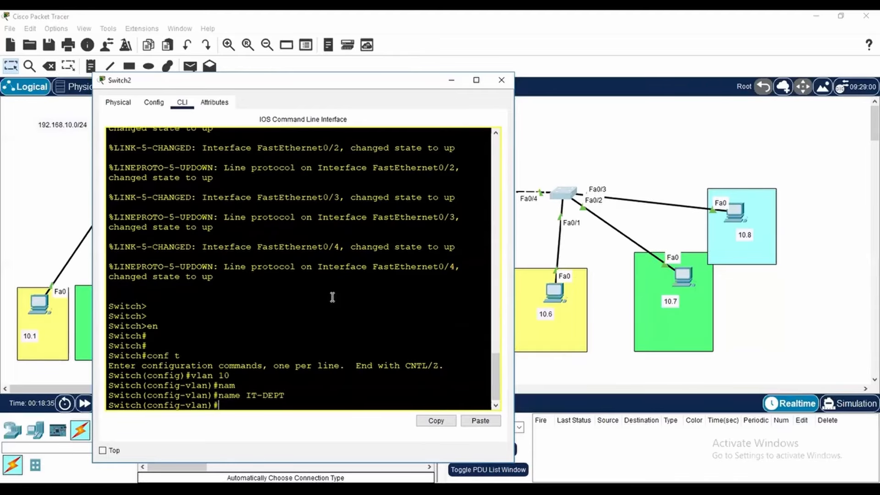
Create VLAN 20 on Switch2 and name it HR-DEPT
{"action": "type", "text": "vl"}
{"action": "type", "text": "an 20"}
{"action": "key", "text": "Return"}
{"action": "type", "text": "nam"}
{"action": "key", "text": "Tab"}
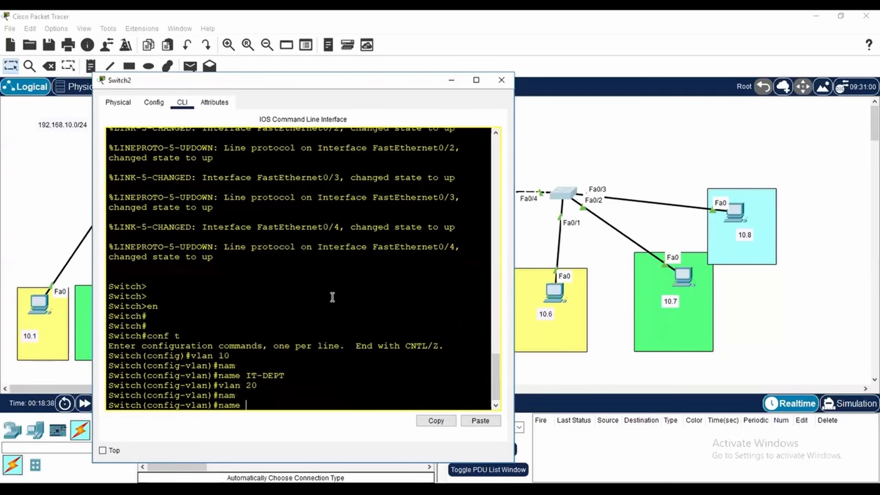
{"action": "type", "text": "HR-"}
{"action": "type", "text": "F"}
{"action": "key", "text": "BackSpace"}
{"action": "type", "text": "DEPT"}
{"action": "key", "text": "Return"}
Create VLAN 30 on Switch2, name it AC-DEPT, and exit to global configuration mode
{"action": "type", "text": "vl;an)#vl"}
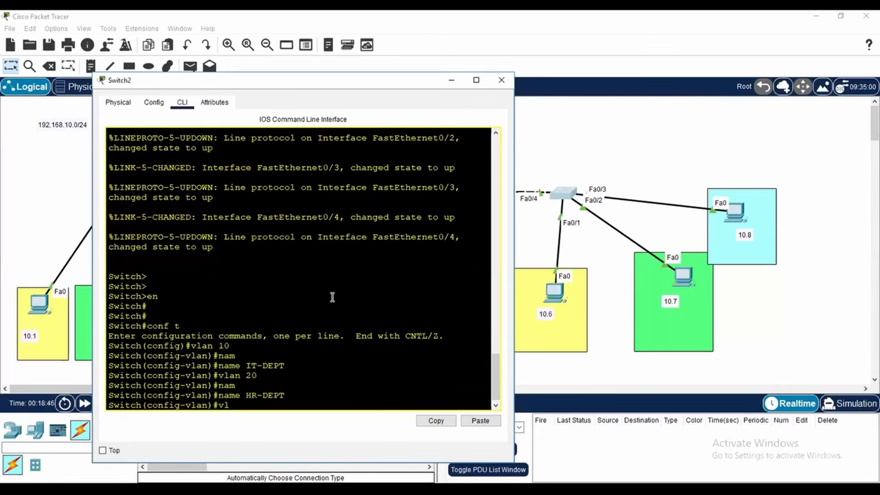
{"action": "key", "text": "Tab"}
{"action": "type", "text": "an 30"}
{"action": "key", "text": "Return"}
{"action": "type", "text": "nam"}
{"action": "key", "text": "Tab"}
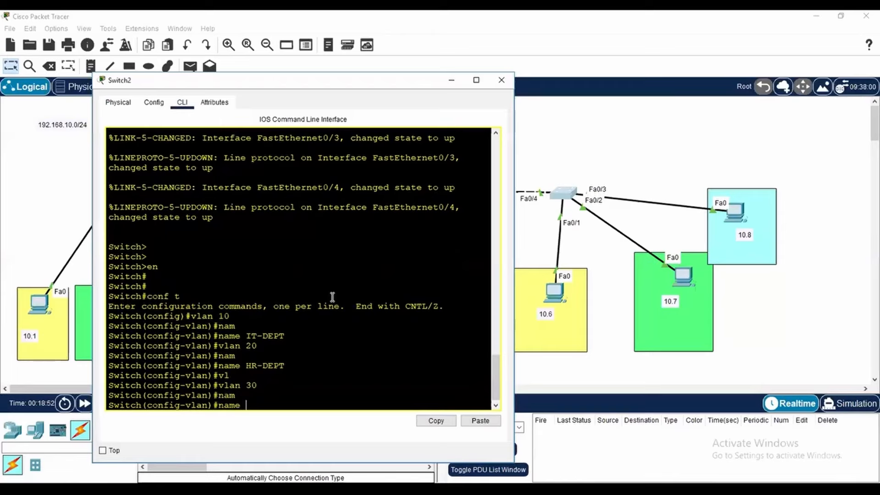
{"action": "type", "text": "AC-DEPT"}
{"action": "key", "text": "Return"}
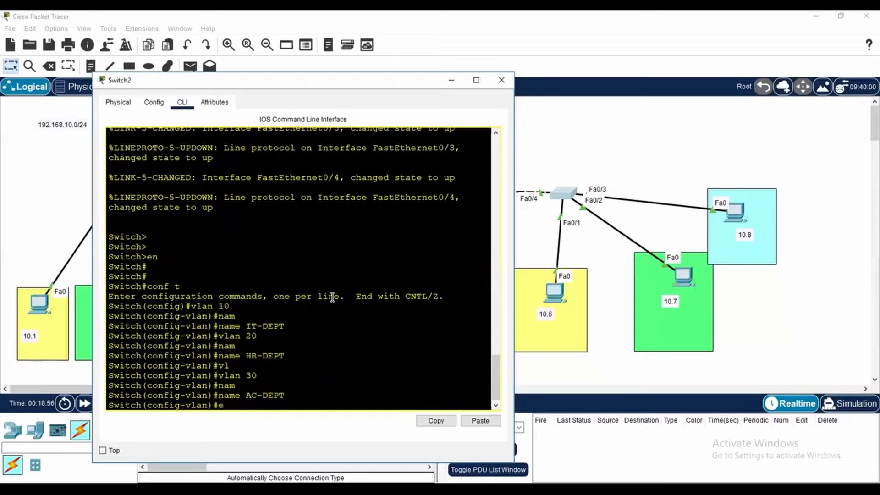
{"action": "type", "text": "exit"}
{"action": "key", "text": "Return"}
{"action": "key", "text": "Return"}
{"action": "key", "text": "Return"}
{"action": "key", "text": "Return"}
{"action": "key", "text": "Return"}
Select interface f0/1 on Switch2 and set it to access mode with switchport mode access
{"action": "type", "text": "int f0/1"}
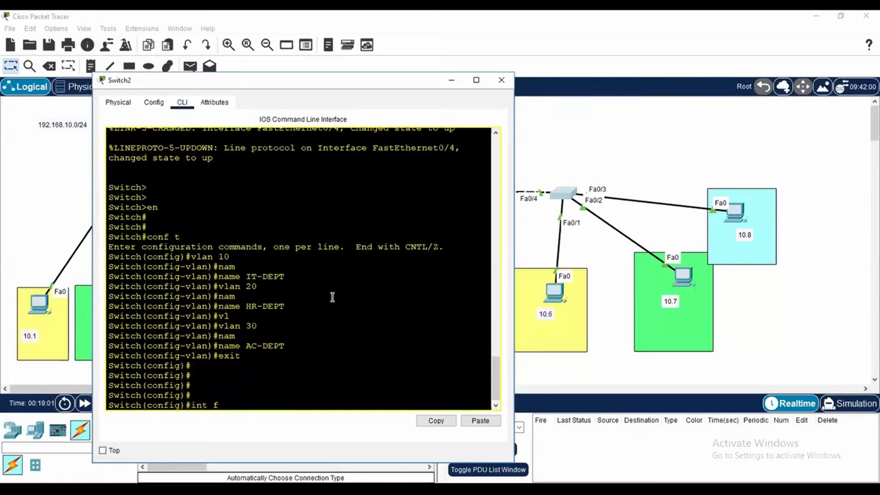
{"action": "key", "text": "Return"}
{"action": "type", "text": "swi"}
{"action": "key", "text": "Tab"}
{"action": "type", "text": "mo"}
{"action": "key", "text": "Tab"}
{"action": "type", "text": "ac"}
{"action": "key", "text": "Tab"}
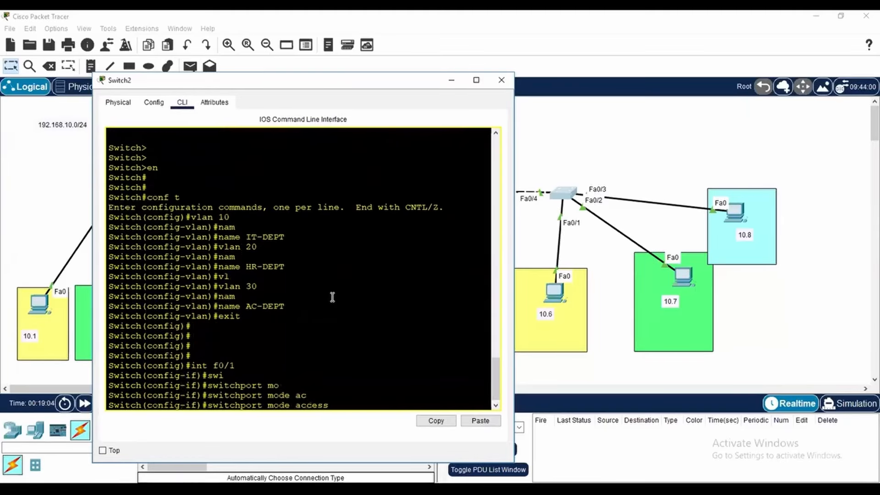
{"action": "key", "text": "Return"}
Assign interface f0/1 on Switch2 to VLAN 10 with switchport access vlan 10
{"action": "type", "text": "swi"}
{"action": "key", "text": "Tab"}
{"action": "type", "text": "ac"}
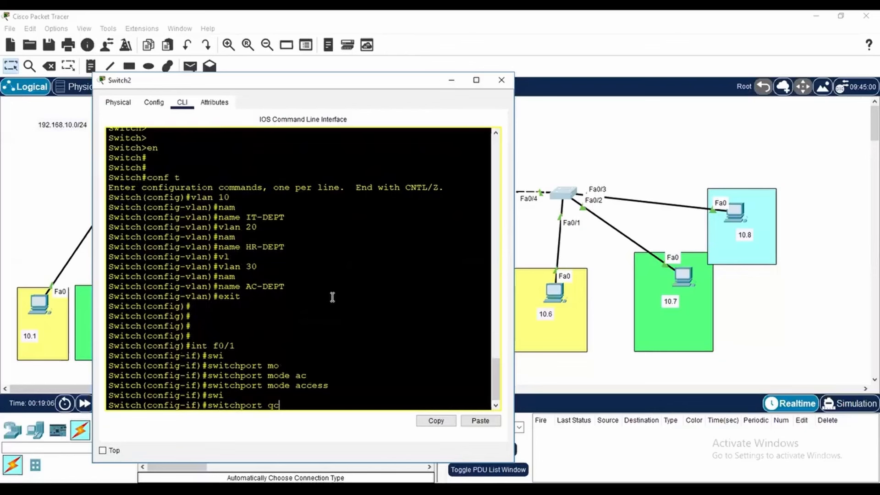
{"action": "key", "text": "BackSpace"}
{"action": "key", "text": "BackSpace"}
{"action": "key", "text": "Tab"}
{"action": "type", "text": "`"}
{"action": "type", "text": "a"}
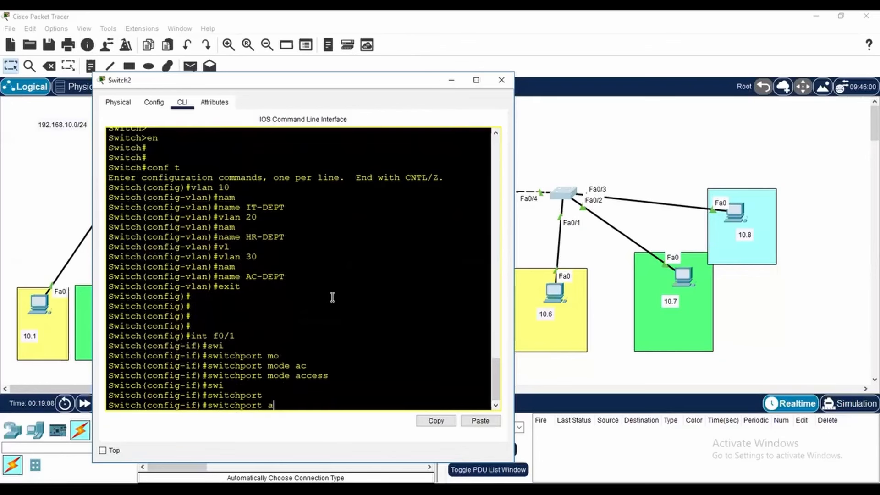
{"action": "key", "text": "Tab"}
{"action": "key", "text": "BackSpace"}
{"action": "key", "text": "Tab"}
{"action": "type", "text": "v"}
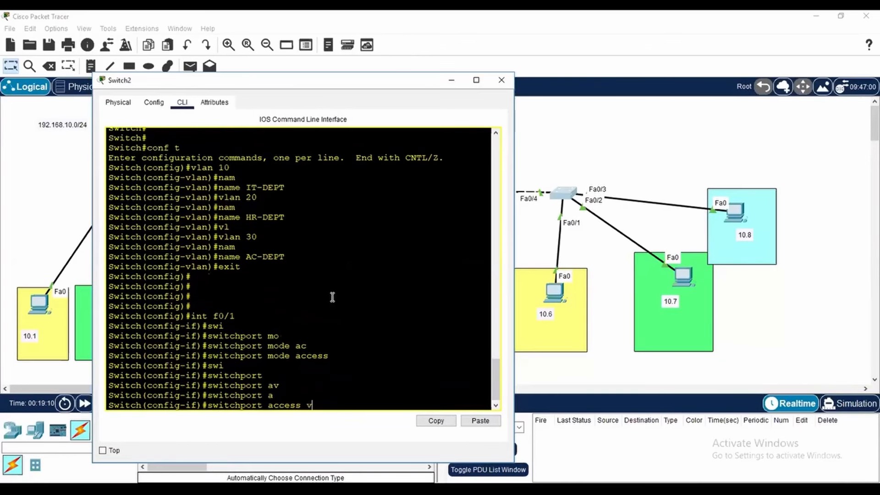
{"action": "type", "text": "lan"}
{"action": "key", "text": "Tab"}
{"action": "type", "text": "10"}
{"action": "key", "text": "Return"}
Select interface f0/2 on Switch2 and set it to access mode with switchport mode access
{"action": "type", "text": "int f0/"}
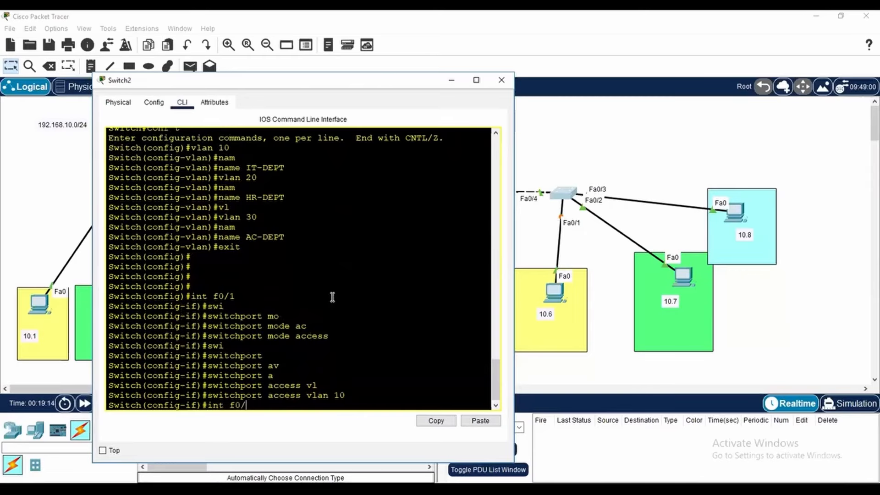
{"action": "type", "text": "2"}
{"action": "key", "text": "Return"}
{"action": "type", "text": "swi"}
{"action": "key", "text": "Tab"}
{"action": "type", "text": "mo"}
{"action": "key", "text": "Tab"}
{"action": "type", "text": "ac"}
{"action": "key", "text": "Tab"}
{"action": "key", "text": "Return"}
Assign interface f0/2 on Switch2 to VLAN 20 with switchport access vlan 20
{"action": "type", "text": "swi"}
{"action": "key", "text": "Tab"}
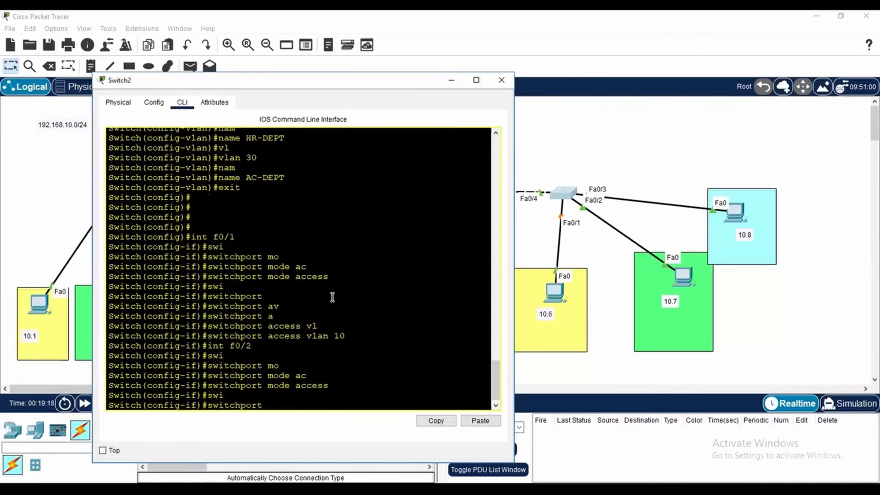
{"action": "type", "text": "ac"}
{"action": "key", "text": "Tab"}
{"action": "type", "text": "vl"}
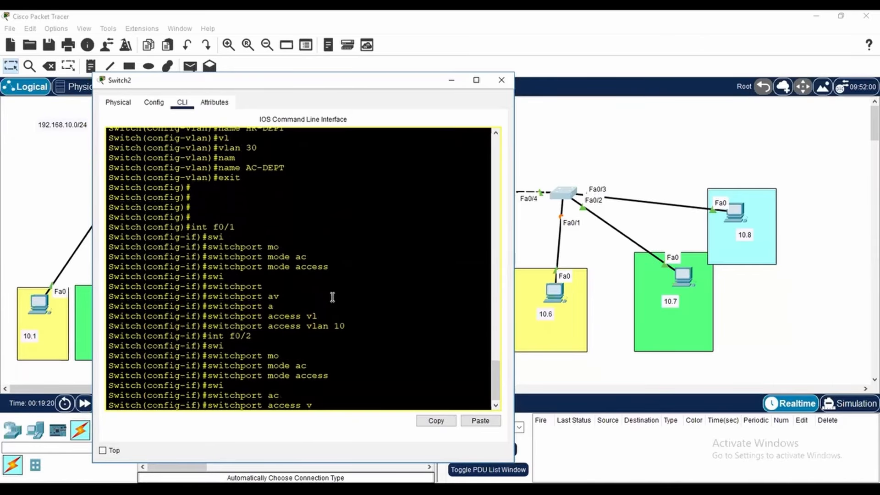
{"action": "key", "text": "Tab"}
{"action": "type", "text": "20"}
{"action": "key", "text": "Return"}
Select interface f0/3 on Switch2 and set it to access mode with switchport mode access
{"action": "type", "text": "int f0/3"}
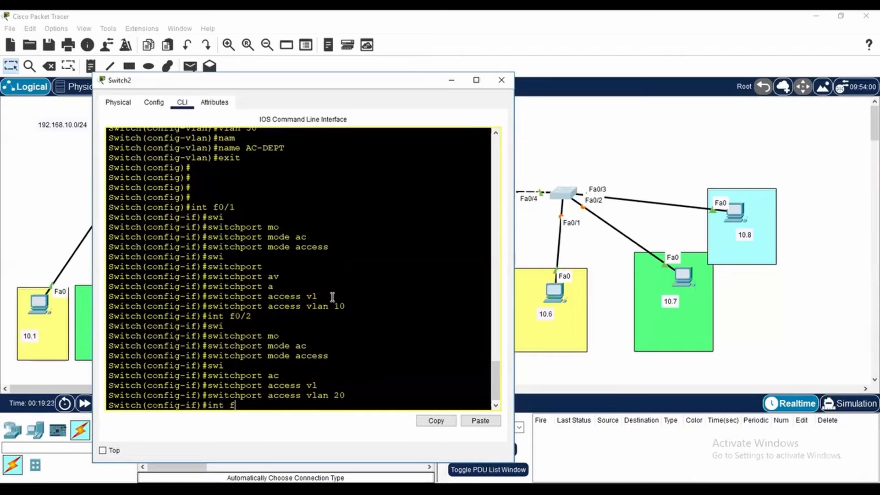
{"action": "key", "text": "Return"}
{"action": "type", "text": "swi"}
{"action": "key", "text": "Tab"}
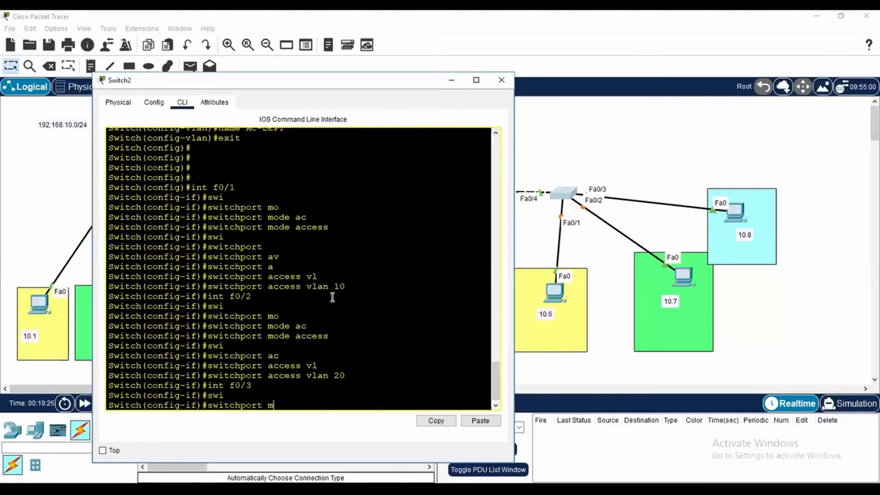
{"action": "type", "text": "mode a"}
{"action": "key", "text": "Tab"}
{"action": "type", "text": "ac"}
{"action": "key", "text": "Tab"}
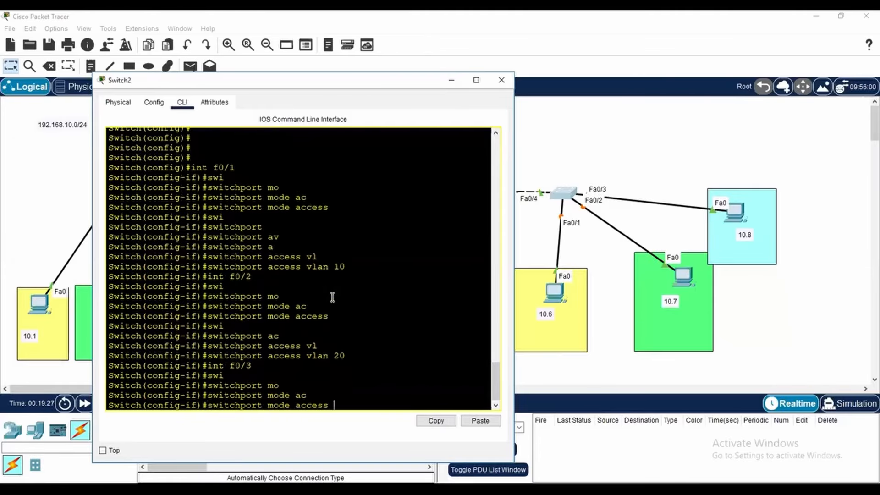
{"action": "key", "text": "Return"}
Assign interface f0/3 on Switch2 to VLAN 30 with switchport access vlan 30, and end configuration mode
{"action": "type", "text": "swi"}
{"action": "key", "text": "Tab"}
{"action": "type", "text": "ac"}
{"action": "key", "text": "Tab"}
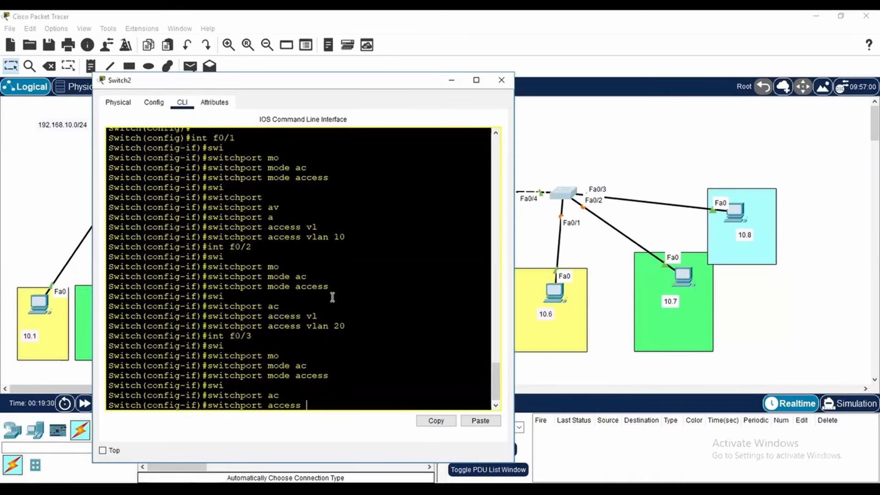
{"action": "type", "text": "vl"}
{"action": "key", "text": "Tab"}
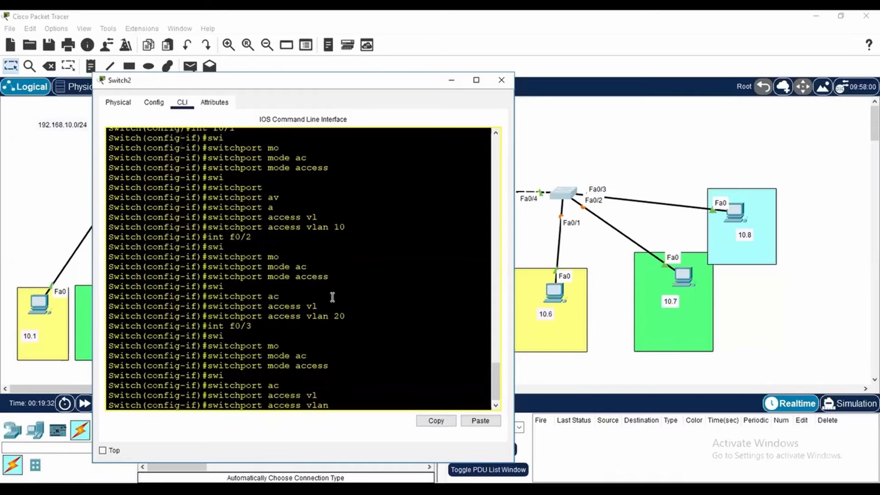
{"action": "type", "text": "30"}
{"action": "key", "text": "Return"}
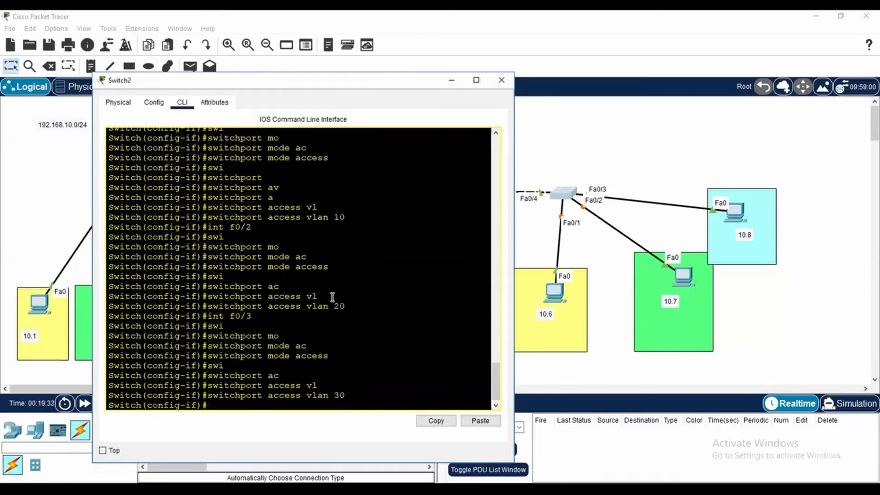
{"action": "type", "text": "end"}
{"action": "key", "text": "Return"}
{"action": "key", "text": "Return"}
{"action": "key", "text": "Return"}
{"action": "key", "text": "Return"}
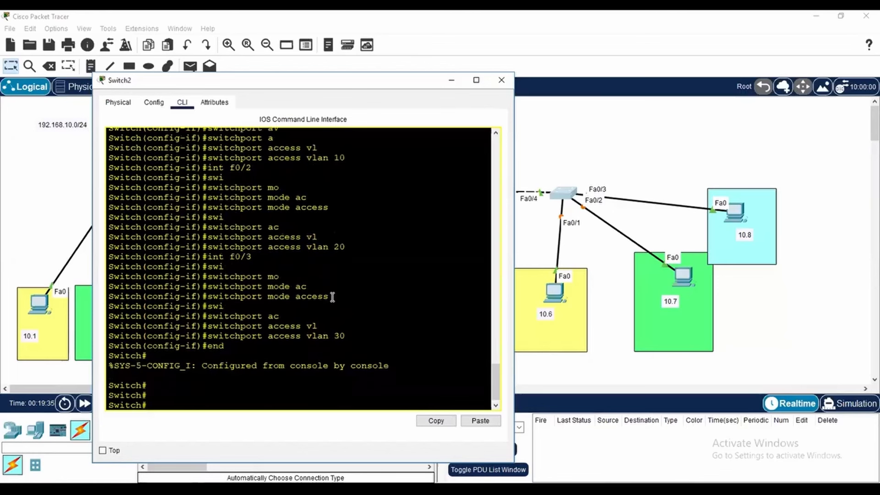
Review Switch2's VLAN names and port assignments with show vlan brief in a widened window, and close the switch window
{"action": "type", "text": "show vl"}
{"action": "key", "text": "Tab"}
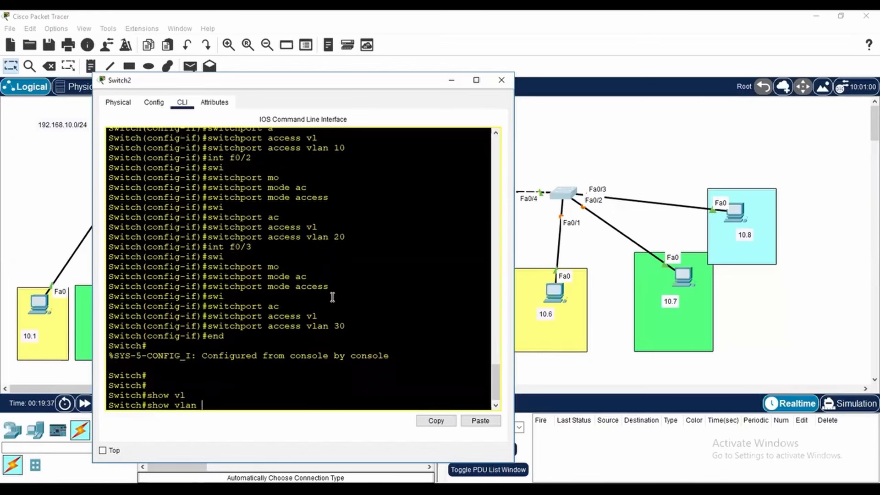
{"action": "type", "text": "br"}
{"action": "key", "text": "Tab"}
{"action": "key", "text": "Return"}
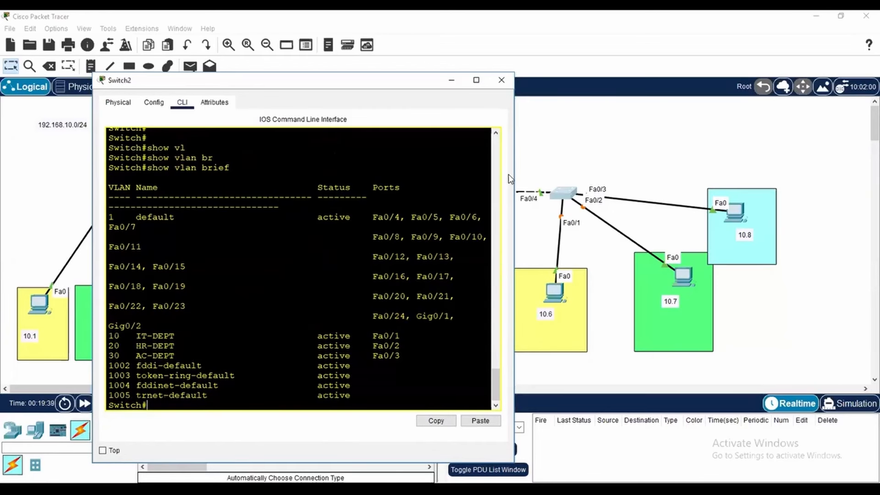
{"action": "left_click_drag", "start_coordinate": [518, 165], "coordinate": [685, 202]}
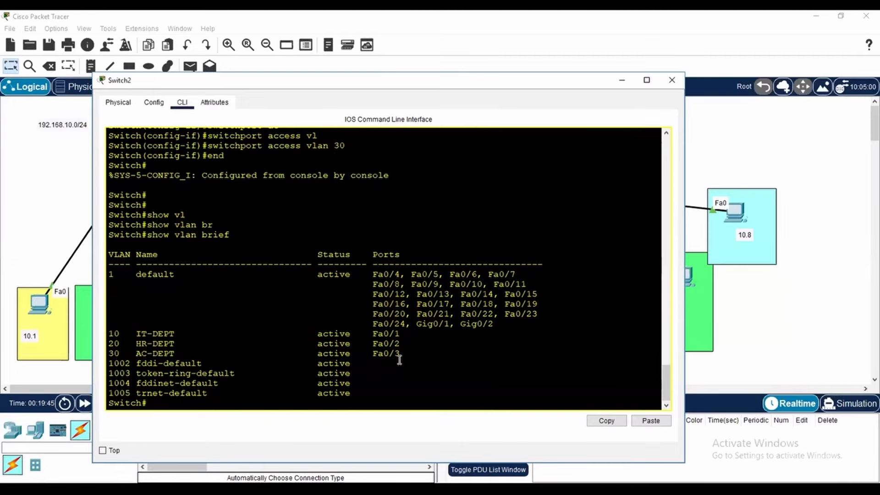
{"action": "left_click", "coordinate": [672, 81]}
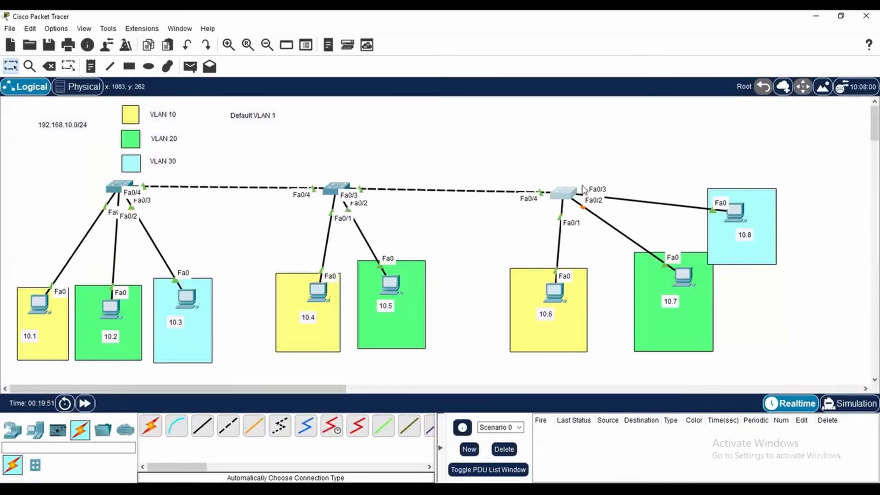
Reposition the 10.8 PC inside its light-blue VLAN 30 box, above the address label
{"action": "left_click_drag", "start_coordinate": [742, 216], "coordinate": [743, 161]}
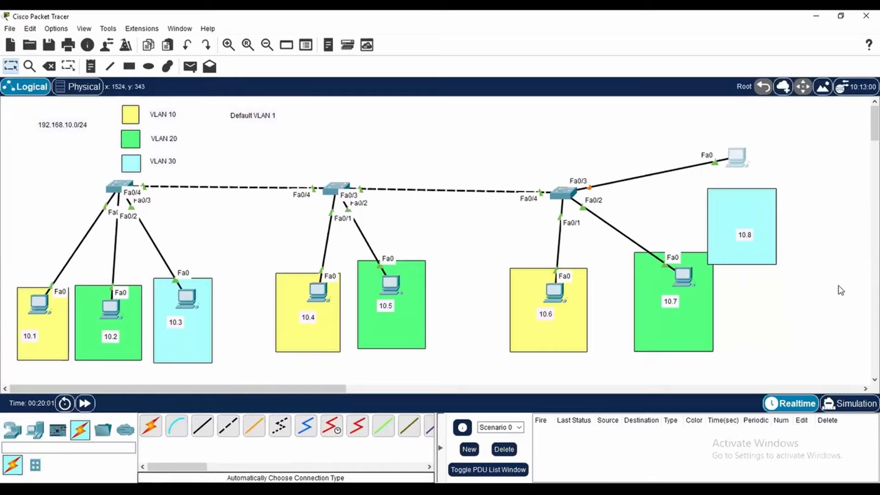
{"action": "left_click_drag", "start_coordinate": [736, 161], "coordinate": [742, 212]}
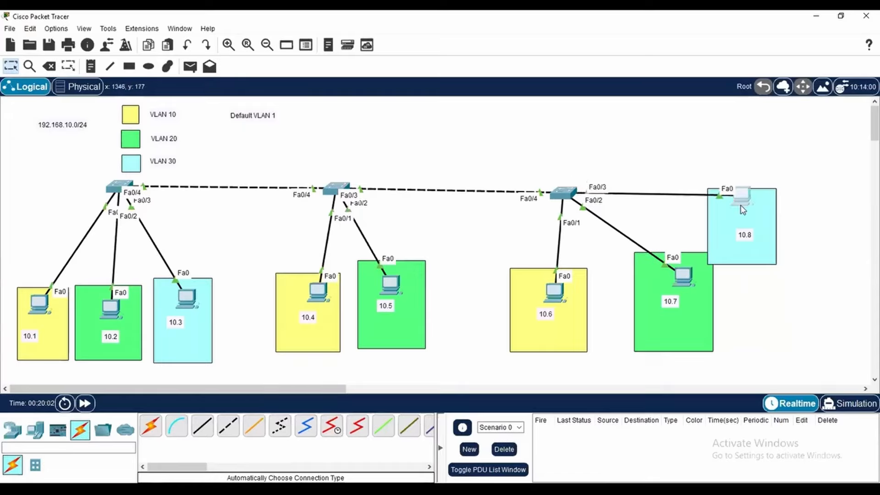
{"action": "left_click_drag", "start_coordinate": [751, 153], "coordinate": [747, 205]}
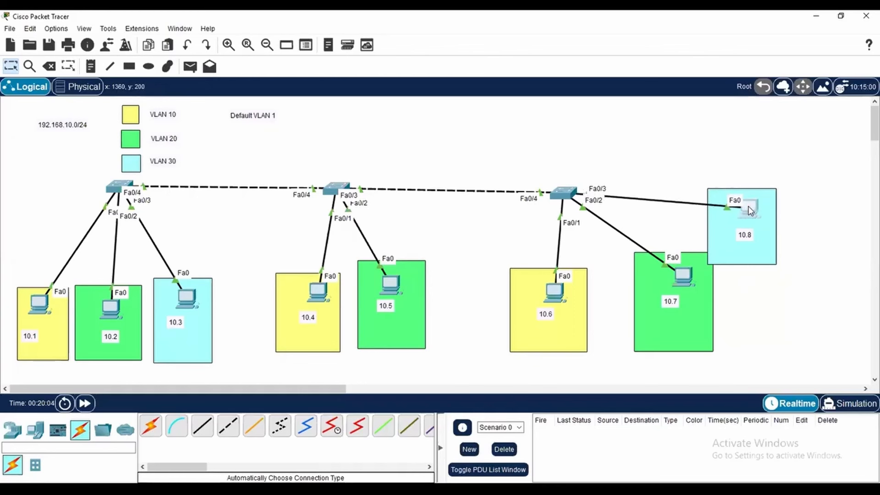
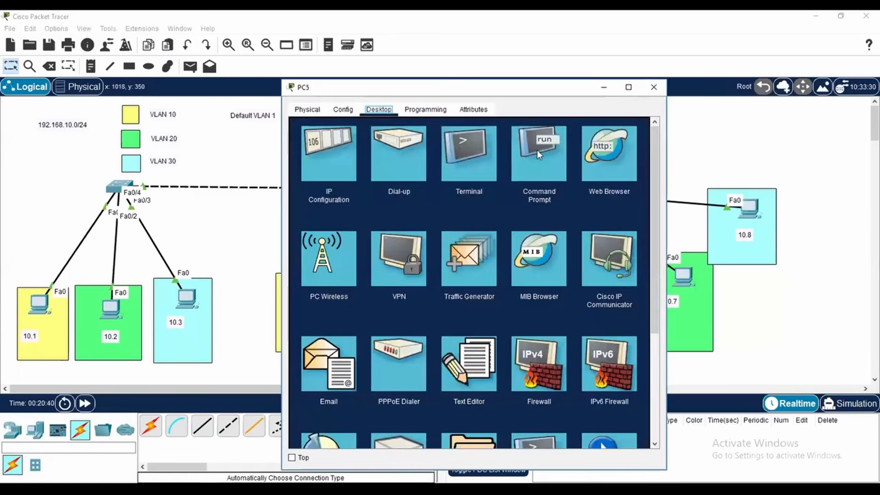
Ping 192.168.10.1 from the 10.6 PC's command prompt, and close the PC window
{"action": "left_click", "coordinate": [540, 154]}
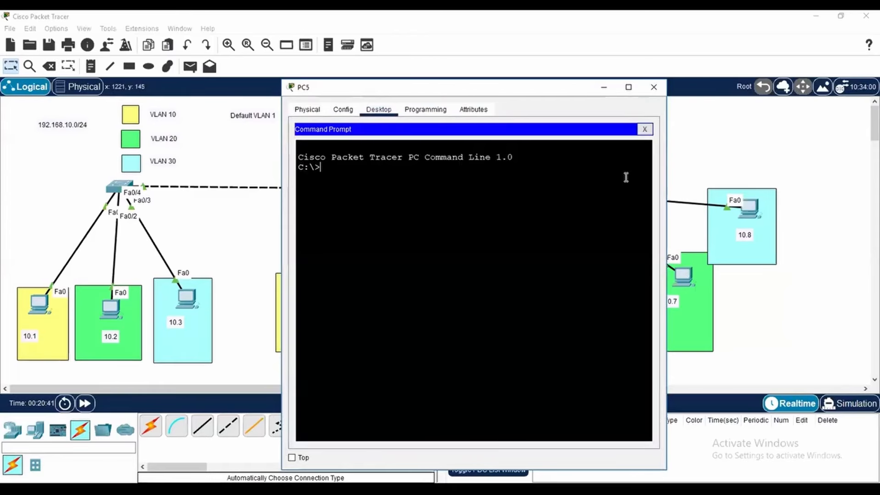
{"action": "type", "text": "ping 192.168."}
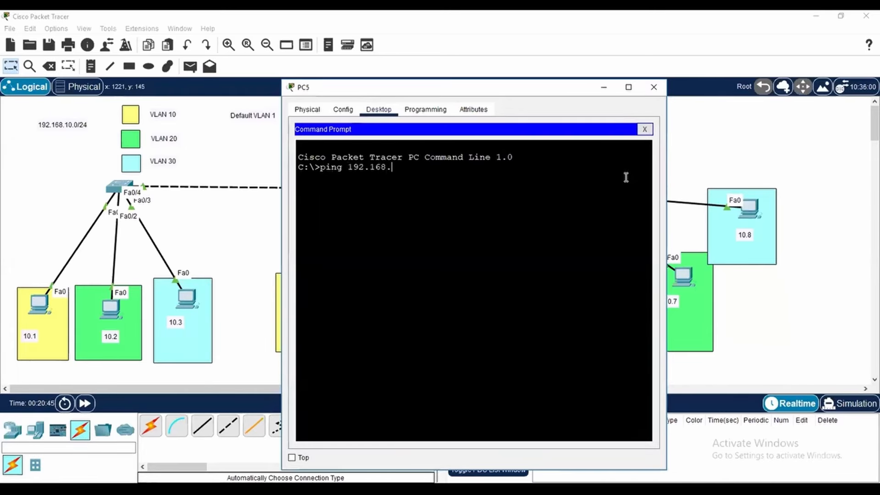
{"action": "type", "text": "10.1"}
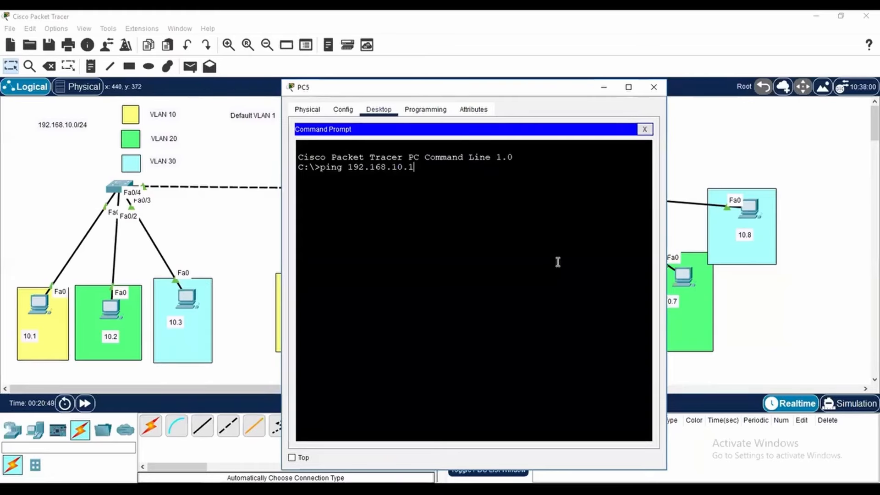
{"action": "key", "text": "Return"}
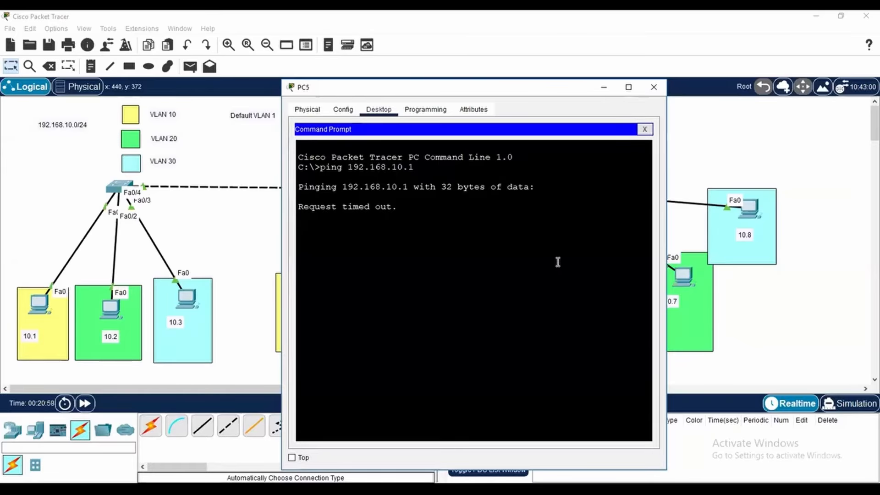
{"action": "left_click", "coordinate": [655, 88]}
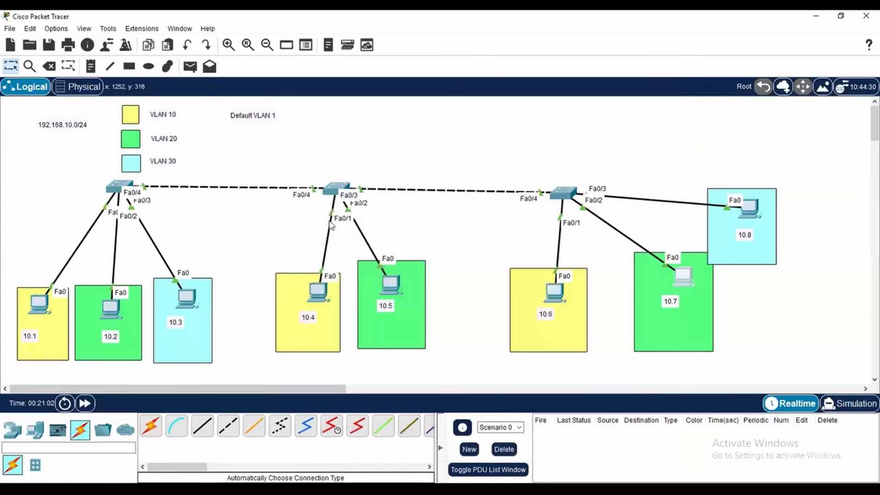
Ping 192.168.10.2 from the 10.7 PC's command prompt, and close the PC window
{"action": "left_click", "coordinate": [683, 274]}
{"action": "left_click", "coordinate": [541, 151]}
{"action": "type", "text": "ping 192.168.10."}
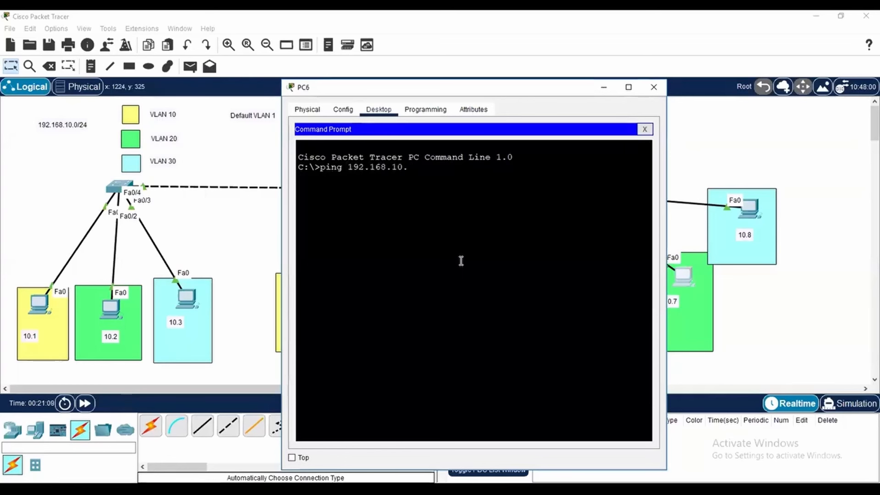
{"action": "type", "text": "2"}
{"action": "key", "text": "Return"}
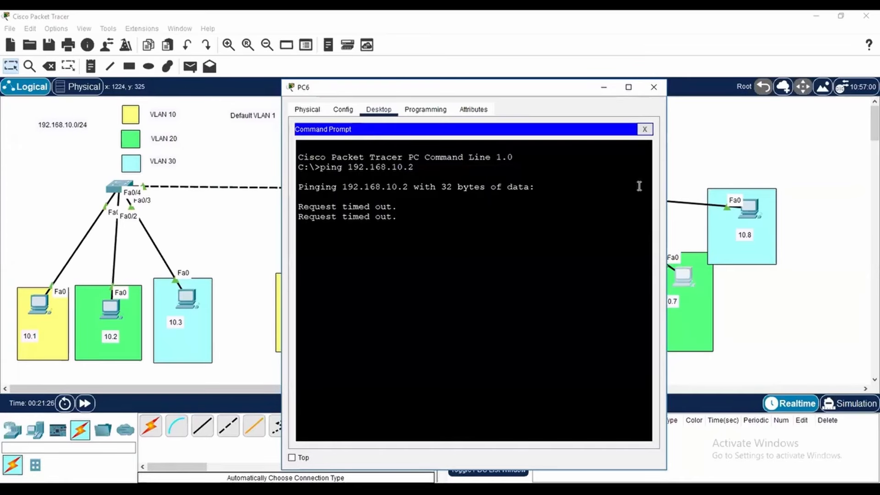
{"action": "left_click", "coordinate": [654, 88]}
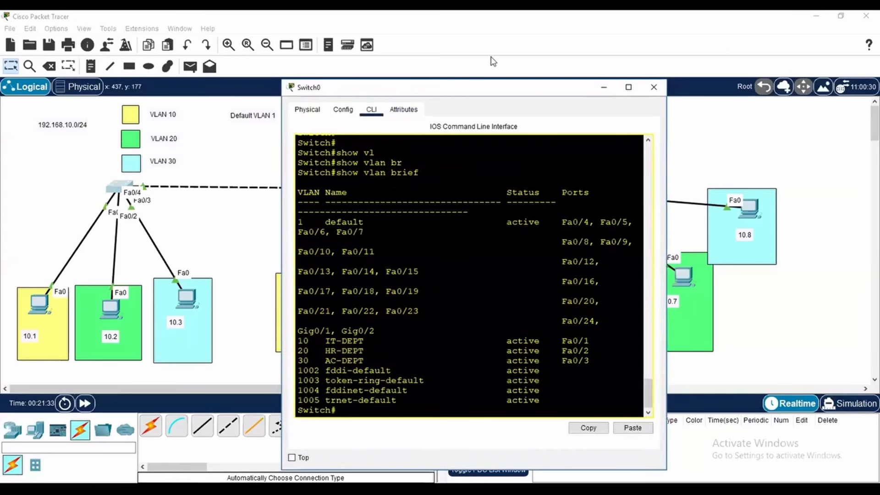
Move Switch0's command-line window aside and widen it so the VLAN table's columns fit on single lines
{"action": "left_click_drag", "start_coordinate": [434, 92], "coordinate": [493, 61]}
{"action": "left_click_drag", "start_coordinate": [725, 149], "coordinate": [878, 158]}
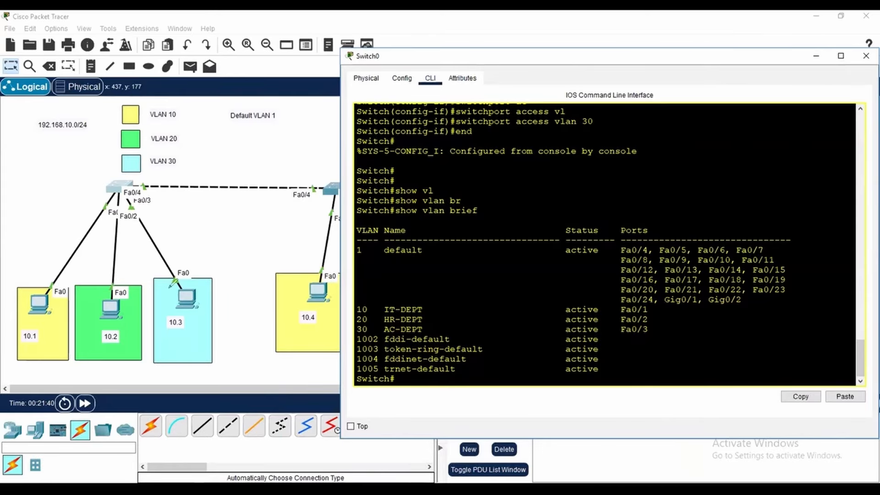
{"action": "mouse_move", "coordinate": [150, 201]}
{"action": "left_mouse_down"}
{"action": "mouse_move", "coordinate": [248, 205]}
{"action": "mouse_move", "coordinate": [324, 190]}
{"action": "mouse_move", "coordinate": [313, 173]}
{"action": "left_mouse_up"}
{"action": "mouse_move", "coordinate": [257, 165]}
{"action": "left_mouse_down"}
{"action": "mouse_move", "coordinate": [142, 170]}
{"action": "mouse_move", "coordinate": [134, 197]}
{"action": "mouse_move", "coordinate": [151, 202]}
{"action": "left_mouse_up"}
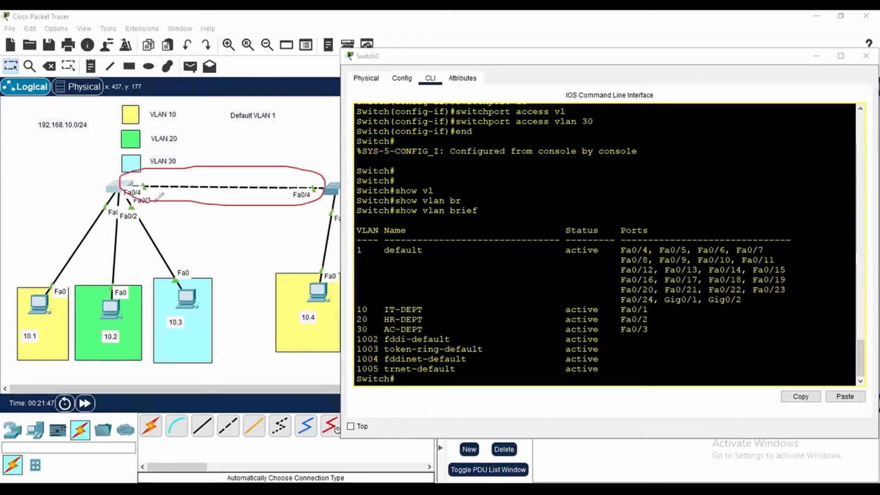
{"action": "mouse_move", "coordinate": [212, 137]}
{"action": "left_mouse_down"}
{"action": "mouse_move", "coordinate": [229, 135]}
{"action": "mouse_move", "coordinate": [220, 162]}
{"action": "mouse_move", "coordinate": [241, 148]}
{"action": "left_mouse_up"}
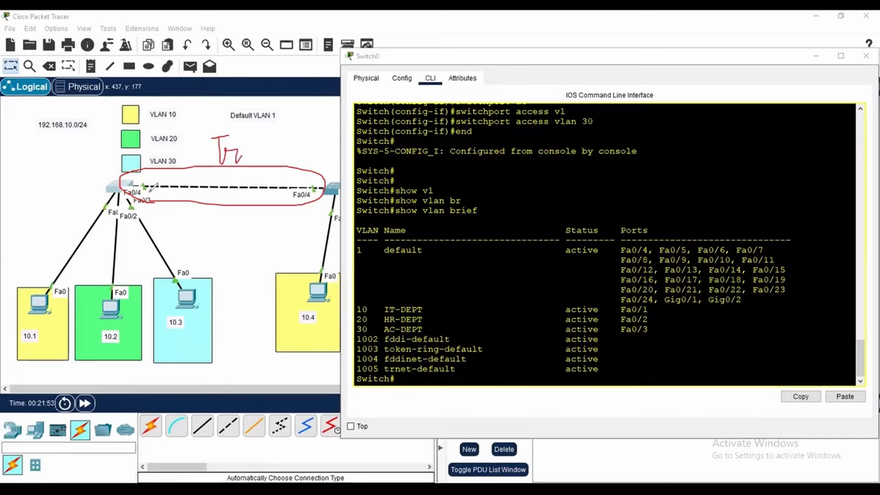
{"action": "mouse_move", "coordinate": [150, 182]}
{"action": "left_mouse_down"}
{"action": "mouse_move", "coordinate": [139, 178]}
{"action": "mouse_move", "coordinate": [136, 196]}
{"action": "mouse_move", "coordinate": [156, 189]}
{"action": "mouse_move", "coordinate": [150, 179]}
{"action": "left_mouse_up"}
{"action": "mouse_move", "coordinate": [620, 250]}
{"action": "left_mouse_down"}
{"action": "mouse_move", "coordinate": [639, 253]}
{"action": "mouse_move", "coordinate": [654, 242]}
{"action": "mouse_move", "coordinate": [614, 253]}
{"action": "left_mouse_up"}
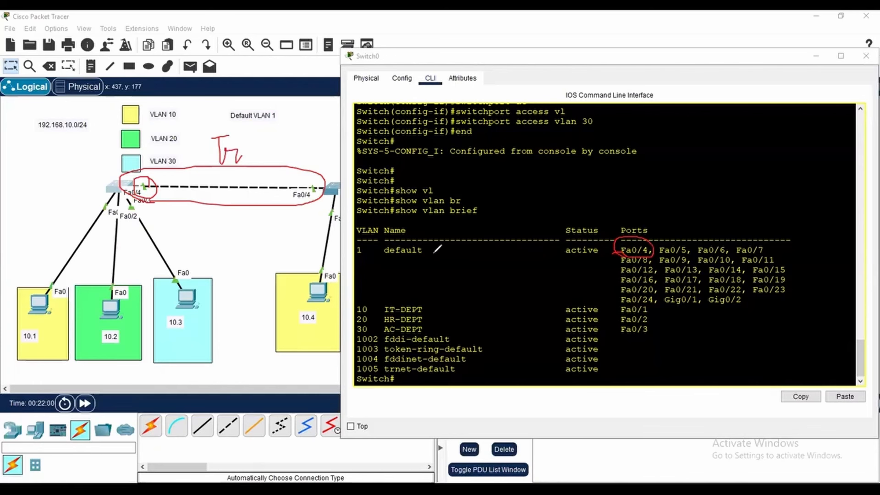
{"action": "left_click_drag", "start_coordinate": [359, 259], "coordinate": [382, 260]}
{"action": "mouse_move", "coordinate": [623, 252]}
{"action": "left_mouse_down"}
{"action": "mouse_move", "coordinate": [606, 252]}
{"action": "mouse_move", "coordinate": [564, 298]}
{"action": "mouse_move", "coordinate": [430, 309]}
{"action": "left_mouse_up"}
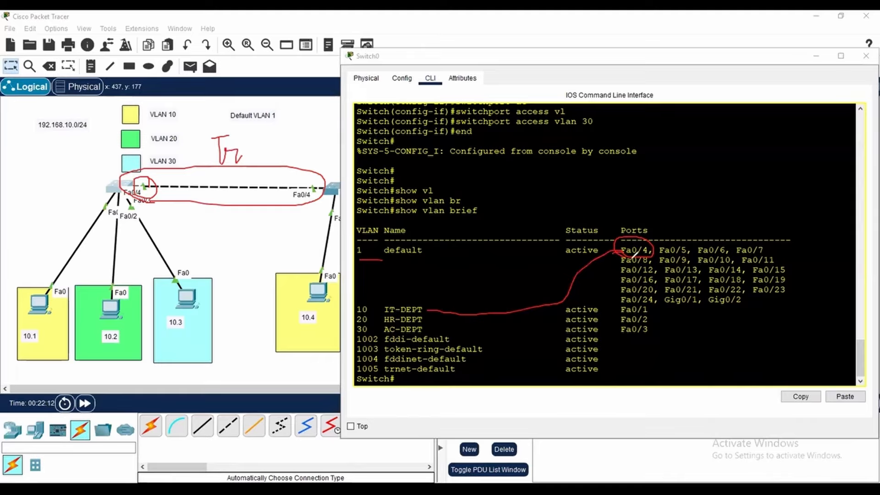
{"action": "mouse_move", "coordinate": [616, 250]}
{"action": "left_mouse_down"}
{"action": "mouse_move", "coordinate": [539, 262]}
{"action": "mouse_move", "coordinate": [401, 312]}
{"action": "left_mouse_up"}
{"action": "mouse_move", "coordinate": [623, 252]}
{"action": "left_mouse_down"}
{"action": "mouse_move", "coordinate": [465, 321]}
{"action": "mouse_move", "coordinate": [538, 311]}
{"action": "mouse_move", "coordinate": [584, 268]}
{"action": "left_mouse_up"}
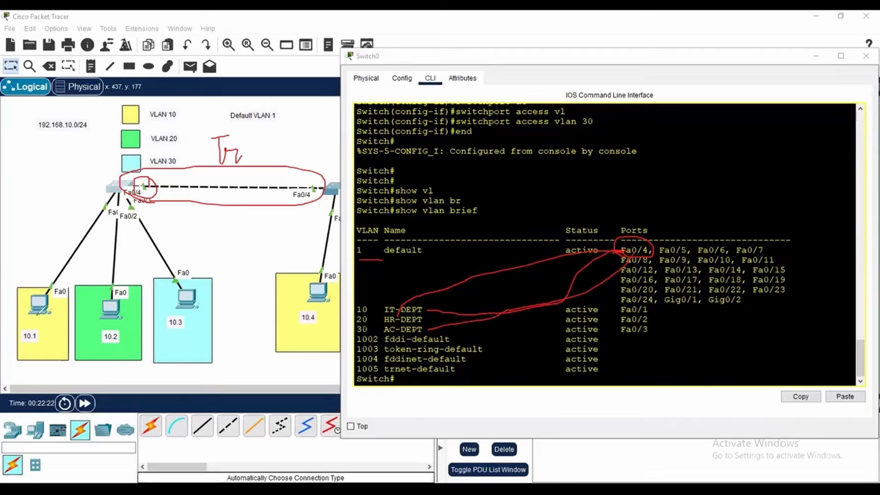
{"action": "left_click", "coordinate": [73, 321]}
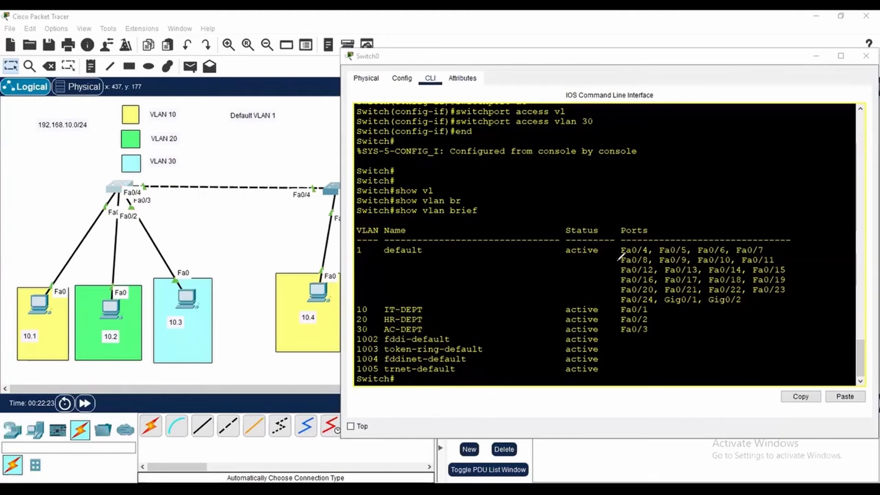
{"action": "mouse_move", "coordinate": [654, 237]}
{"action": "left_mouse_down"}
{"action": "mouse_move", "coordinate": [618, 250]}
{"action": "mouse_move", "coordinate": [648, 254]}
{"action": "left_mouse_up"}
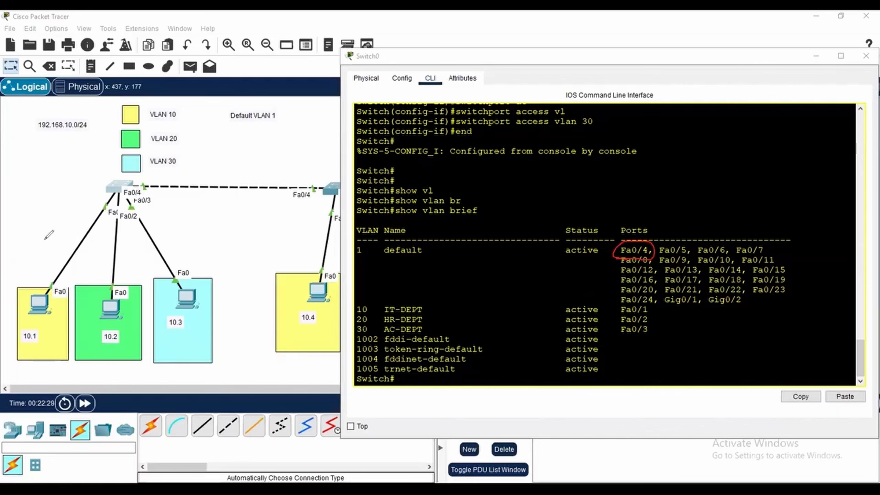
{"action": "key", "text": "ctrl+z"}
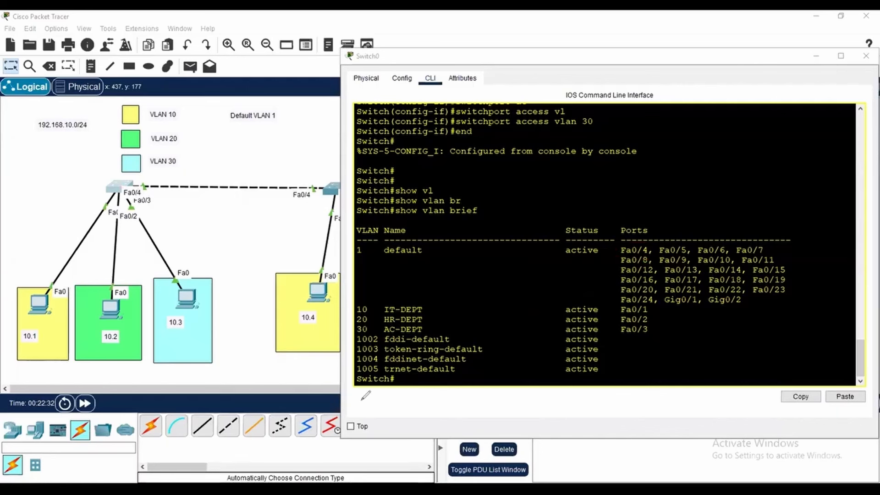
Check Switch0's trunk interfaces with show int trunk, and examine the ports listed under the default VLAN
{"action": "left_click", "coordinate": [404, 377]}
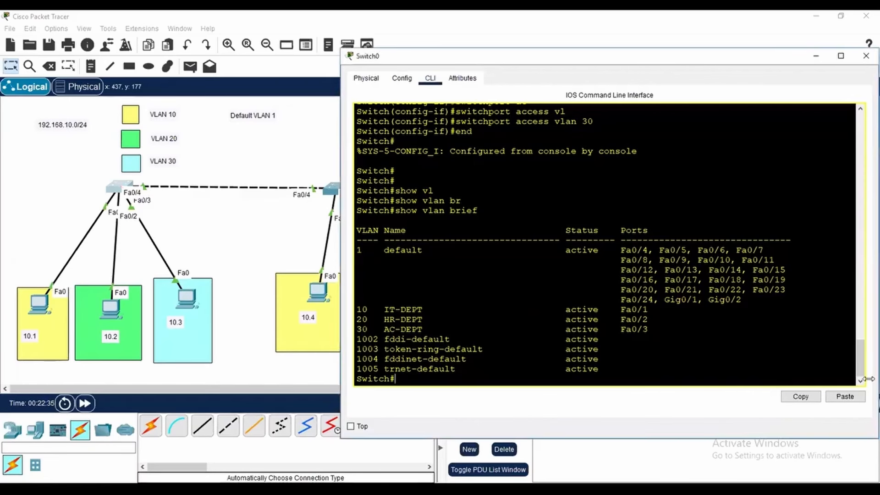
{"action": "key", "text": "Return"}
{"action": "key", "text": "Return"}
{"action": "key", "text": "Return"}
{"action": "key", "text": "Return"}
{"action": "key", "text": "Return"}
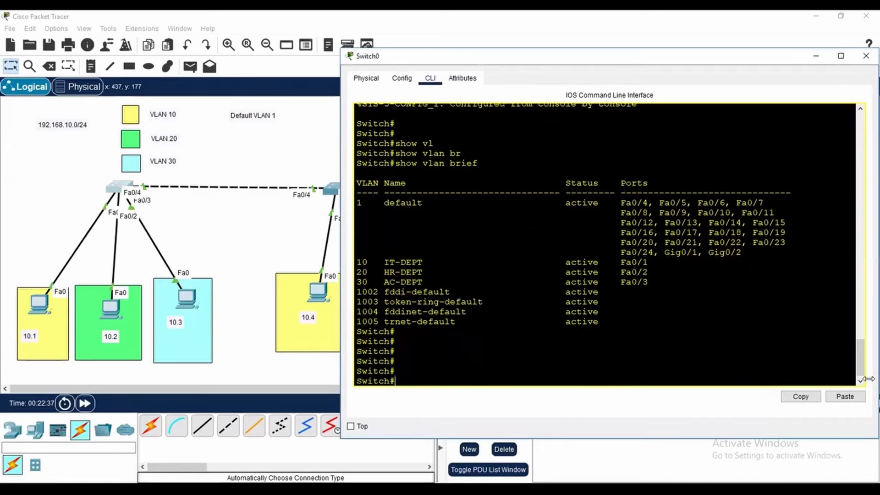
{"action": "type", "text": "show int tr"}
{"action": "key", "text": "Tab"}
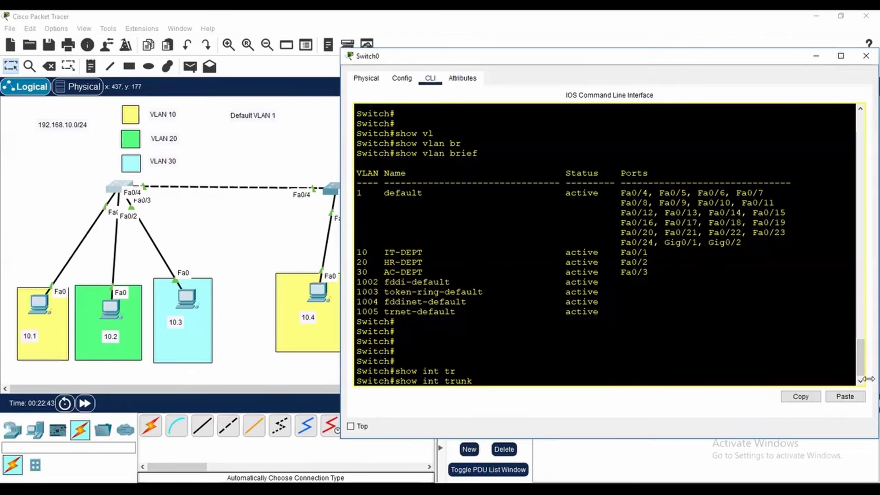
{"action": "key", "text": "Return"}
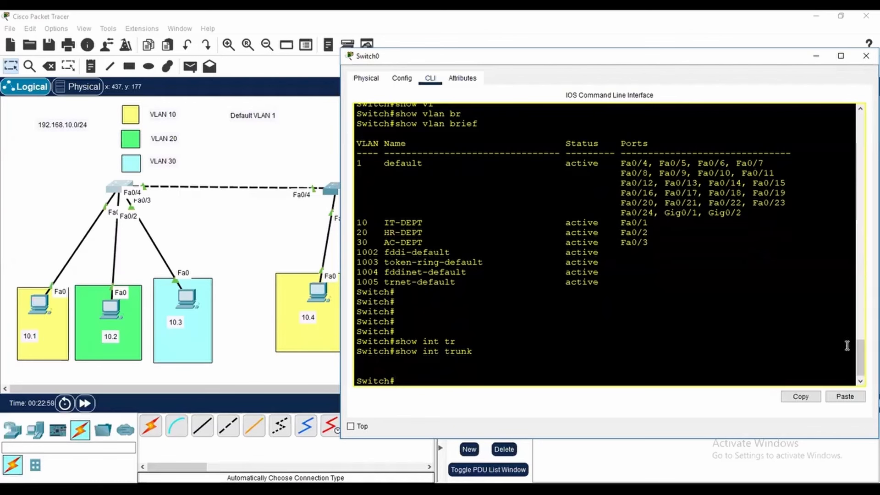
{"action": "left_click_drag", "start_coordinate": [617, 162], "coordinate": [680, 171]}
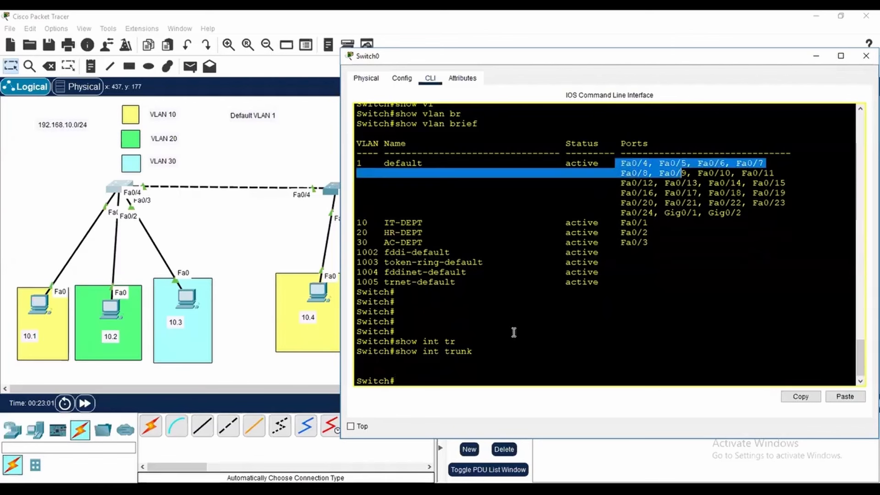
{"action": "left_click", "coordinate": [441, 380]}
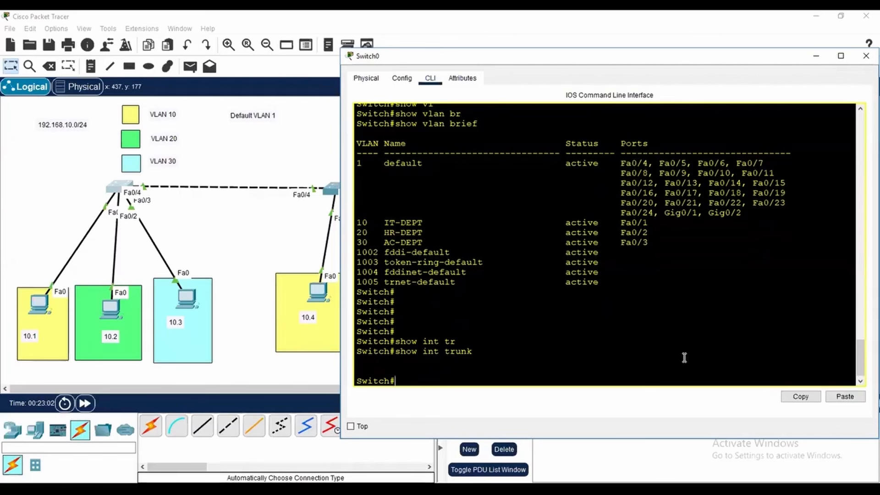
Enter global configuration mode on Switch0 with conf t and select interface f0/4
{"action": "type", "text": "conf"}
{"action": "key", "text": "BackSpace"}
{"action": "key", "text": "BackSpace"}
{"action": "type", "text": "t"}
{"action": "key", "text": "Return"}
{"action": "type", "text": "int f0/4"}
{"action": "key", "text": "Return"}
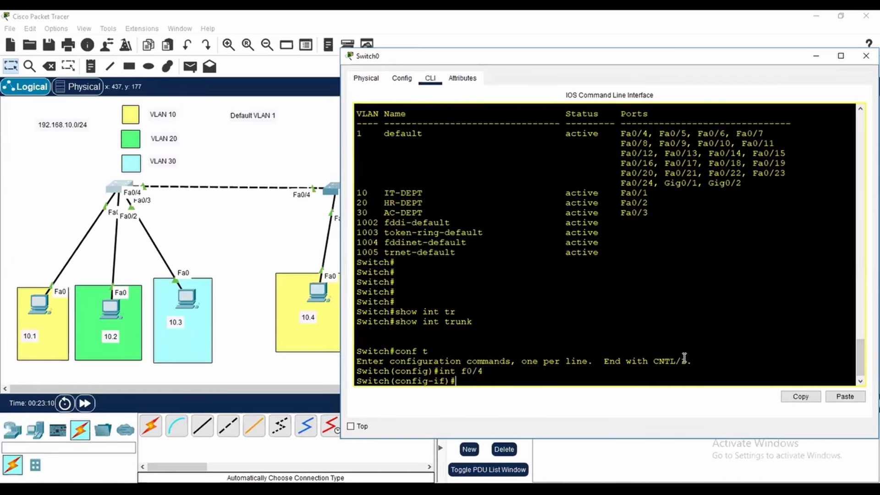
Set Switch0's interface f0/4 to trunk mode with switchport mode trunk, and end configuration mode
{"action": "type", "text": "swi"}
{"action": "key", "text": "Tab"}
{"action": "type", "text": "mo"}
{"action": "key", "text": "Tab"}
{"action": "type", "text": "tr"}
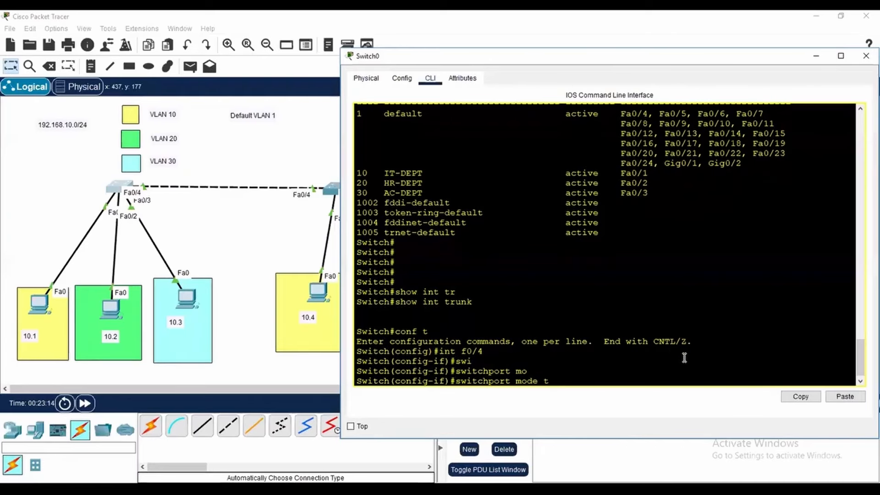
{"action": "key", "text": "Tab"}
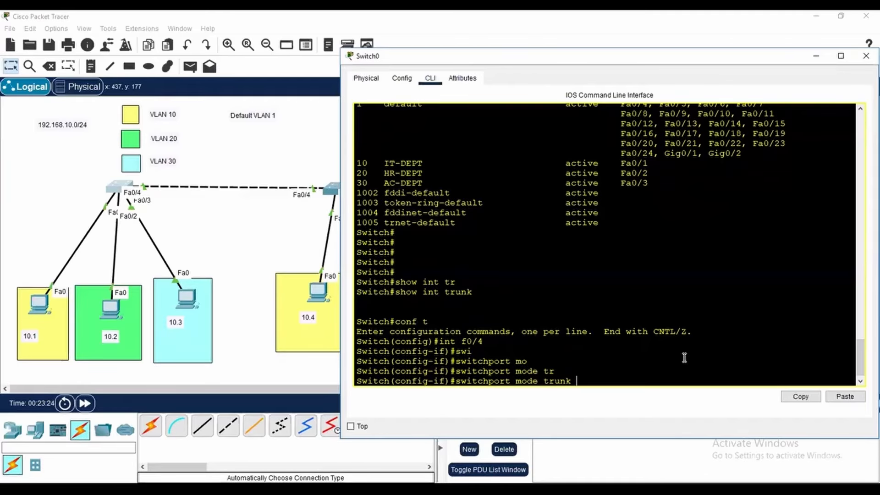
{"action": "key", "text": "Return"}
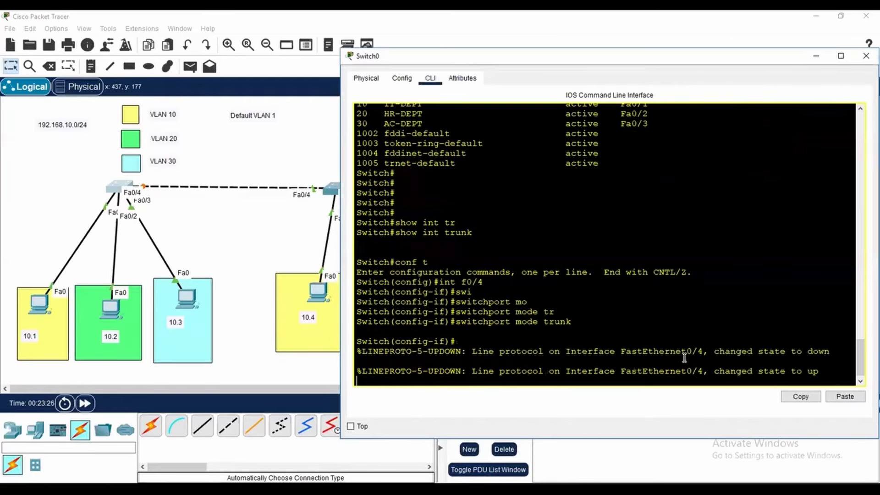
{"action": "key", "text": "Return"}
{"action": "key", "text": "Return"}
{"action": "key", "text": "Return"}
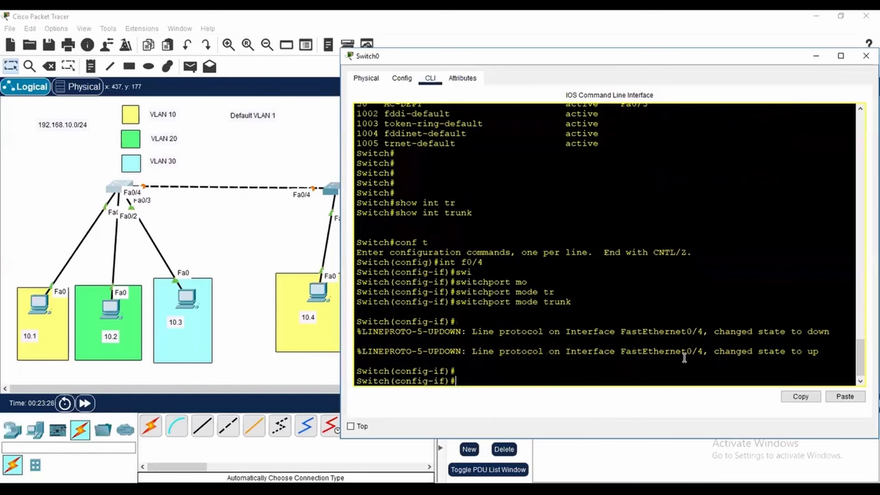
{"action": "type", "text": "end"}
{"action": "key", "text": "Return"}
{"action": "key", "text": "Return"}
{"action": "key", "text": "Return"}
Display Switch0's trunk details with show int trunk, and examine port Fa0/4's encapsulation, status and native VLAN
{"action": "type", "text": "s"}
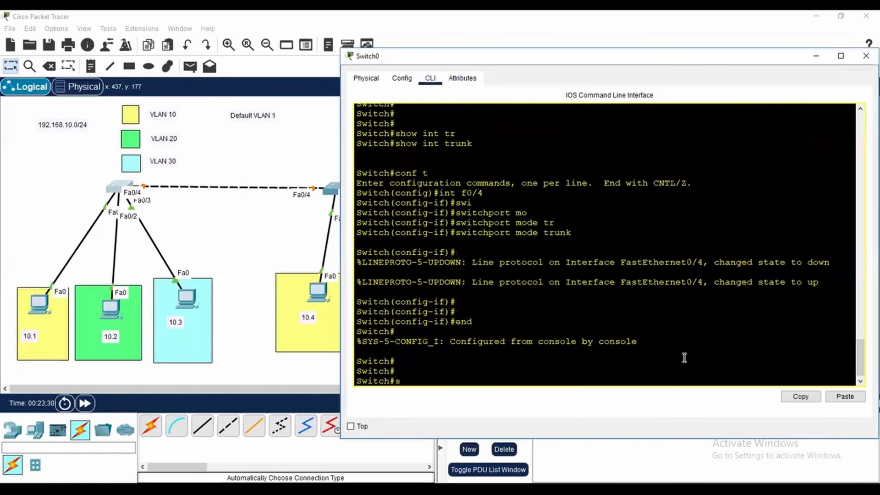
{"action": "type", "text": "how int tr"}
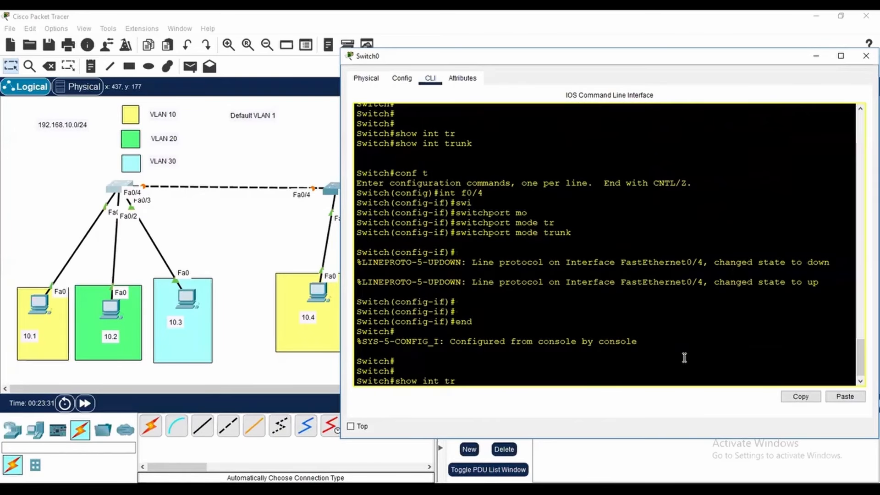
{"action": "key", "text": "Tab"}
{"action": "key", "text": "Return"}
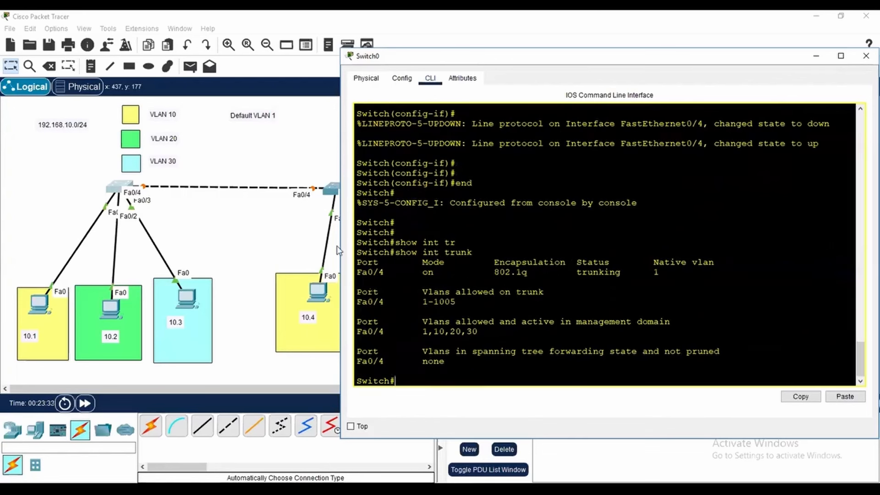
{"action": "left_click_drag", "start_coordinate": [387, 273], "coordinate": [351, 279]}
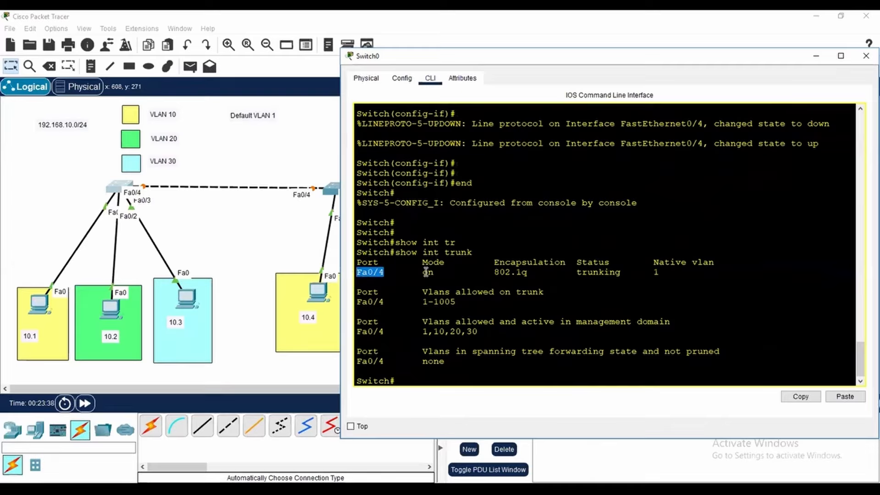
{"action": "left_click_drag", "start_coordinate": [493, 262], "coordinate": [578, 261]}
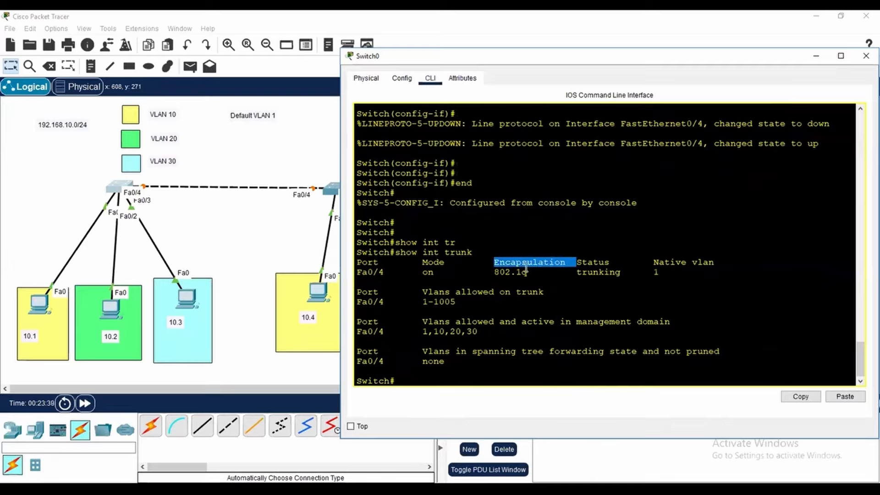
{"action": "left_click_drag", "start_coordinate": [527, 273], "coordinate": [512, 274]}
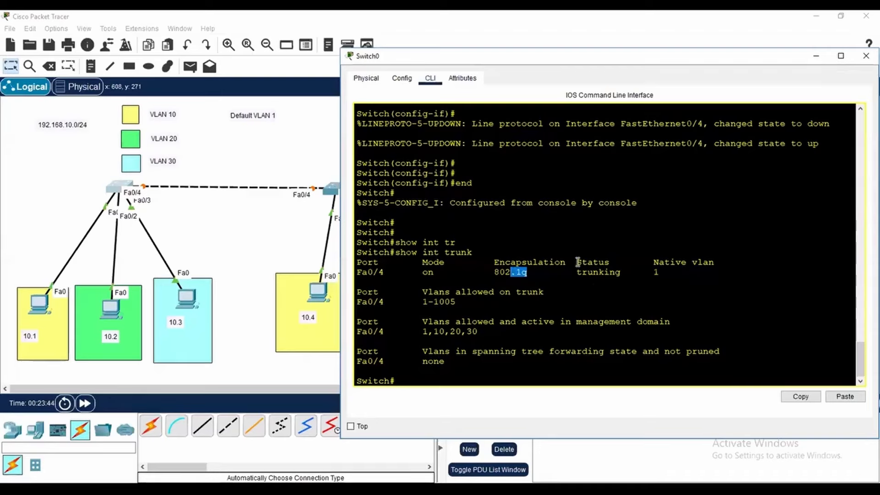
{"action": "left_click_drag", "start_coordinate": [577, 271], "coordinate": [723, 264]}
{"action": "left_click_drag", "start_coordinate": [663, 273], "coordinate": [650, 272]}
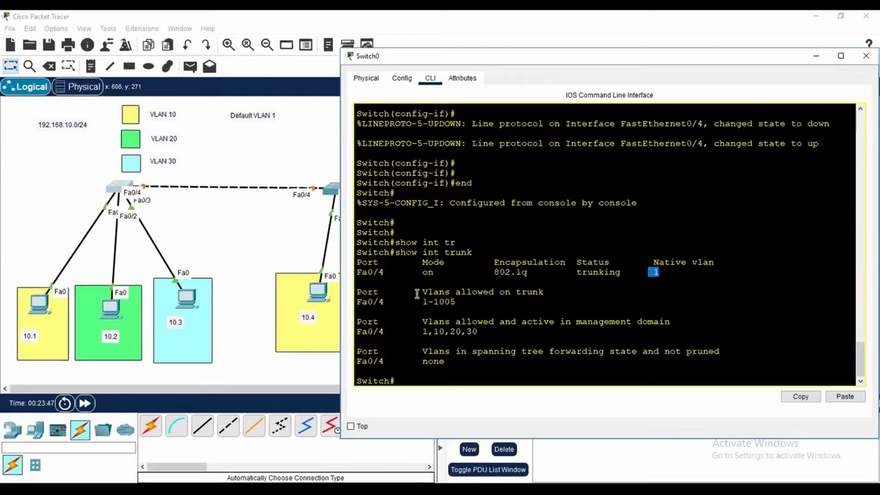
Examine the VLANs allowed on the trunk and those active in the management domain for Switch0's port Fa0/4
{"action": "left_click_drag", "start_coordinate": [419, 291], "coordinate": [559, 293]}
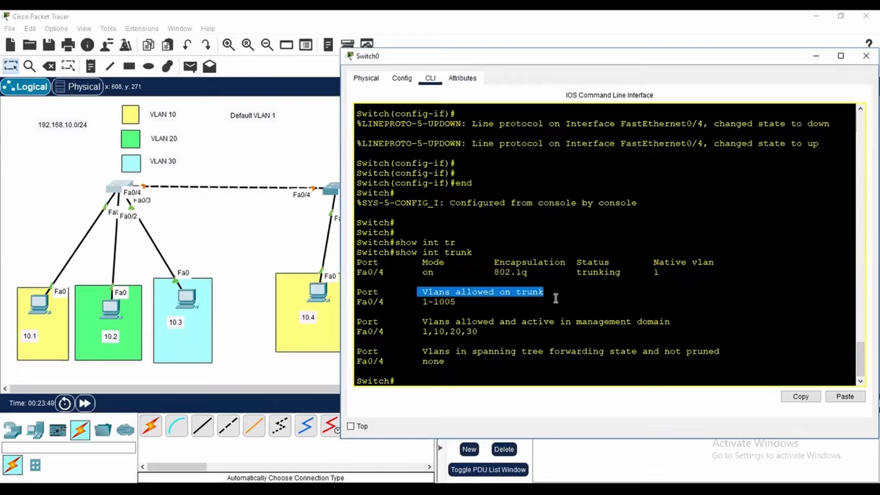
{"action": "left_click", "coordinate": [526, 314]}
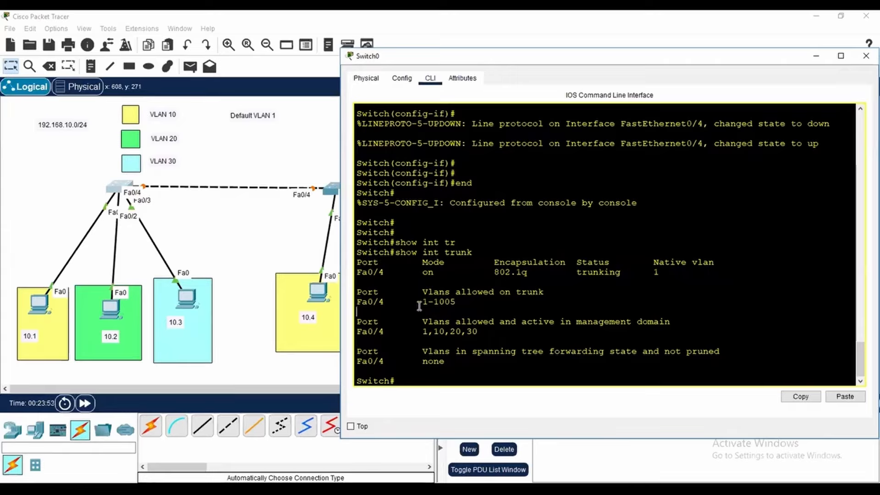
{"action": "left_click_drag", "start_coordinate": [419, 301], "coordinate": [462, 300]}
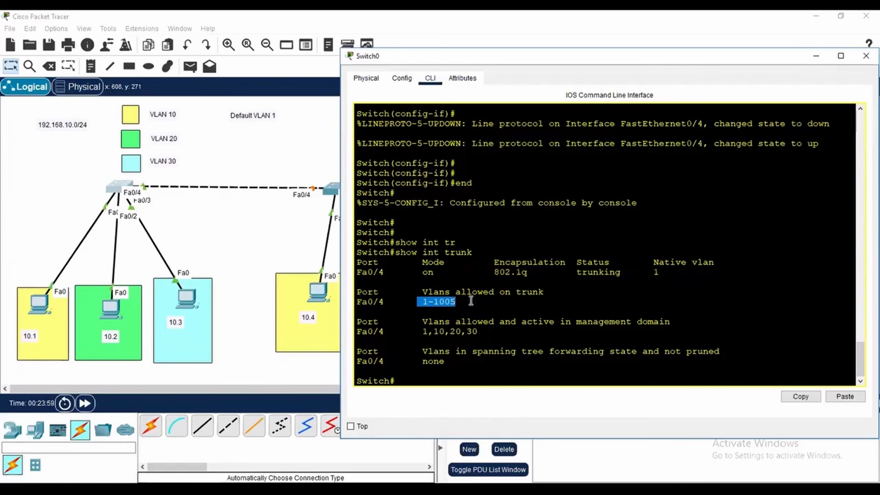
{"action": "left_click_drag", "start_coordinate": [418, 331], "coordinate": [467, 329]}
{"action": "left_click", "coordinate": [483, 330]}
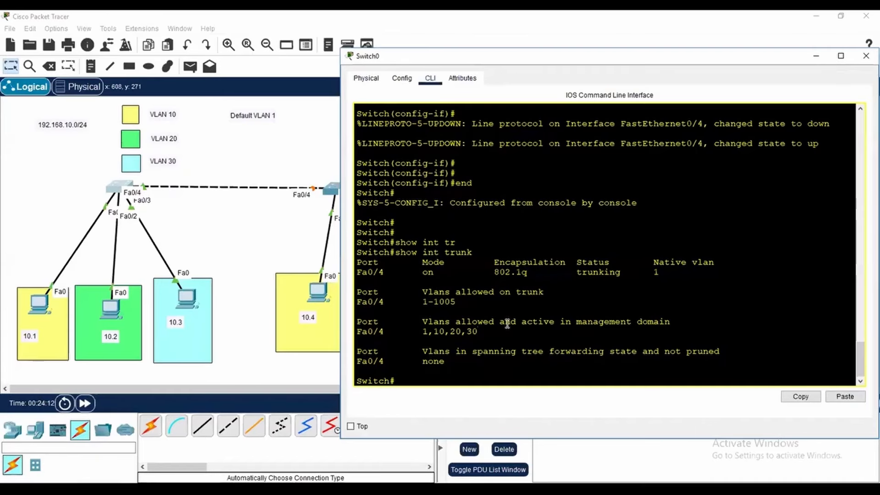
{"action": "left_click_drag", "start_coordinate": [446, 377], "coordinate": [458, 371]}
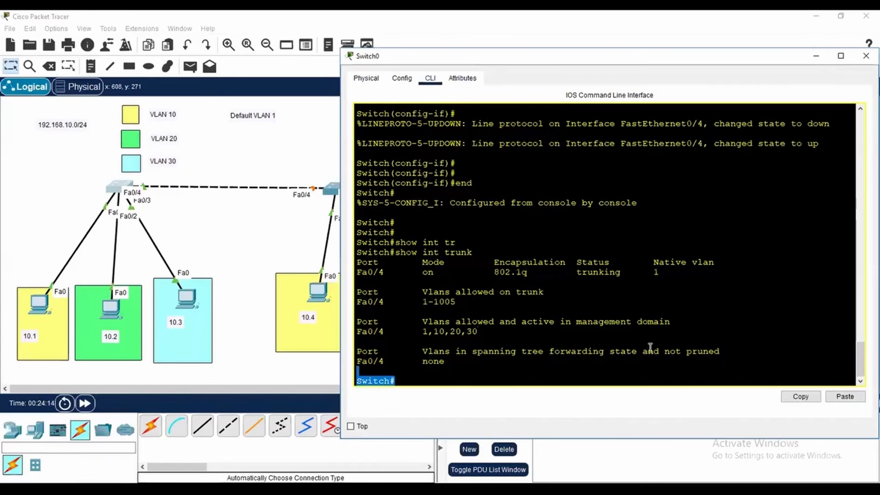
List Switch0's VLANs and their port assignments with show vlan brief, and close the Switch0 window
{"action": "key", "text": "Return"}
{"action": "key", "text": "Return"}
{"action": "key", "text": "Return"}
{"action": "key", "text": "Return"}
{"action": "type", "text": "sho"}
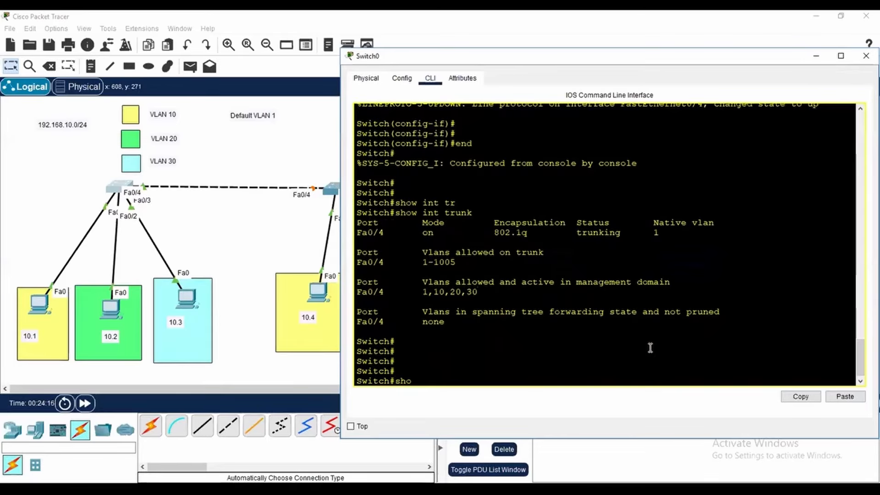
{"action": "type", "text": "w vlk"}
{"action": "key", "text": "Tab"}
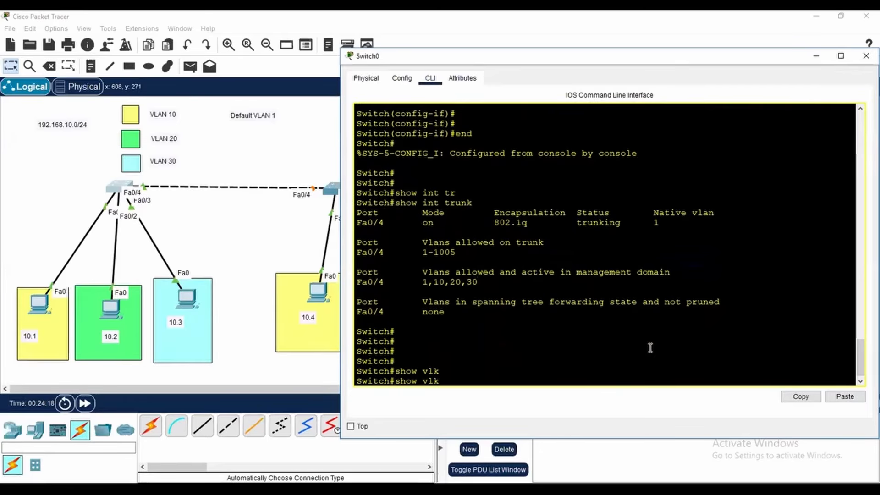
{"action": "key", "text": "BackSpace"}
{"action": "key", "text": "BackSpace"}
{"action": "key", "text": "Tab"}
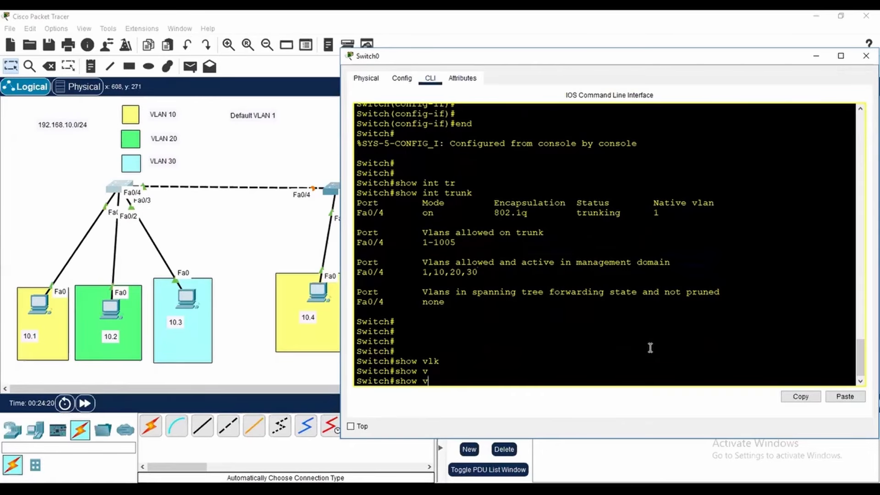
{"action": "type", "text": "lan"}
{"action": "key", "text": "Tab"}
{"action": "type", "text": "br"}
{"action": "key", "text": "Tab"}
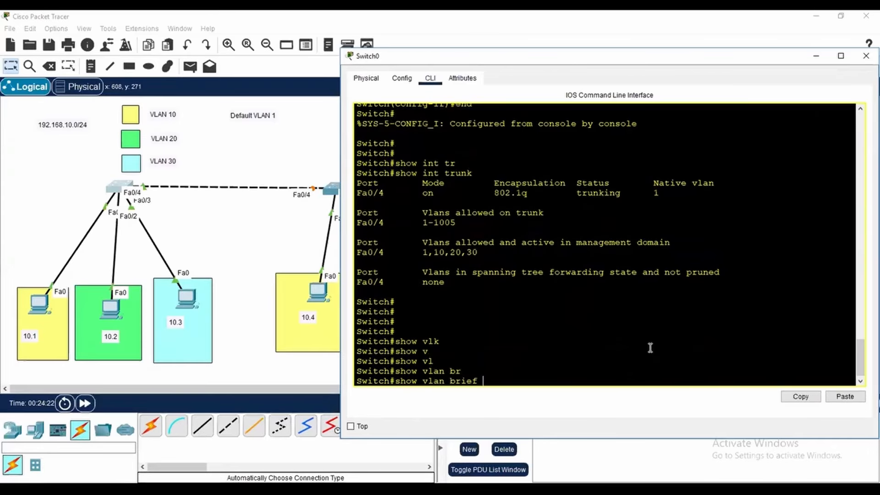
{"action": "key", "text": "Return"}
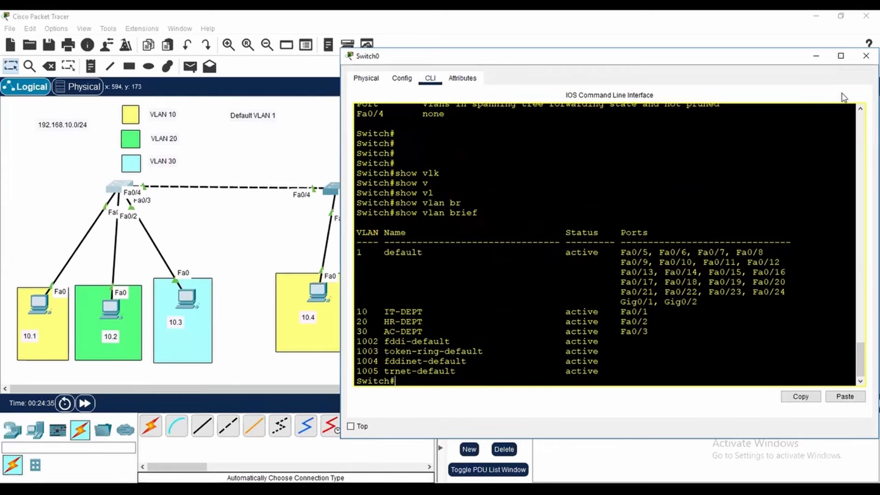
{"action": "left_click", "coordinate": [864, 61]}
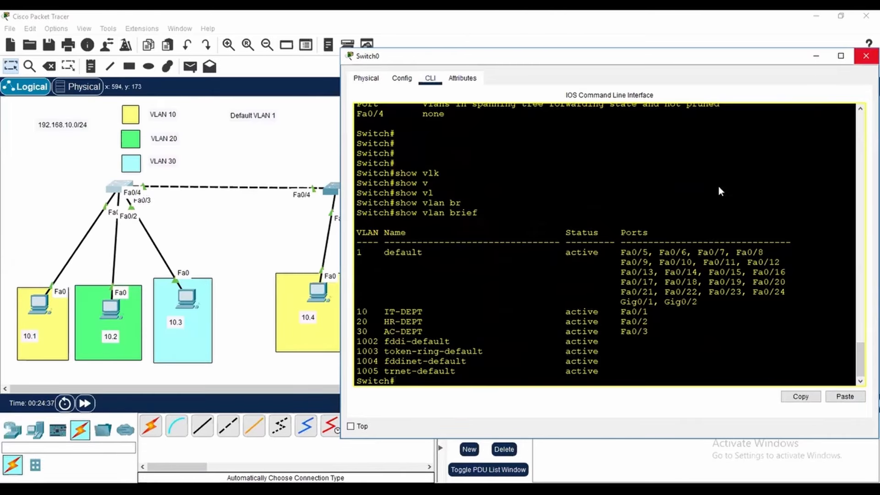
Open Switch1's command line, move its window clear of the switch links, and enter global configuration mode with conf t
{"action": "left_click", "coordinate": [338, 189]}
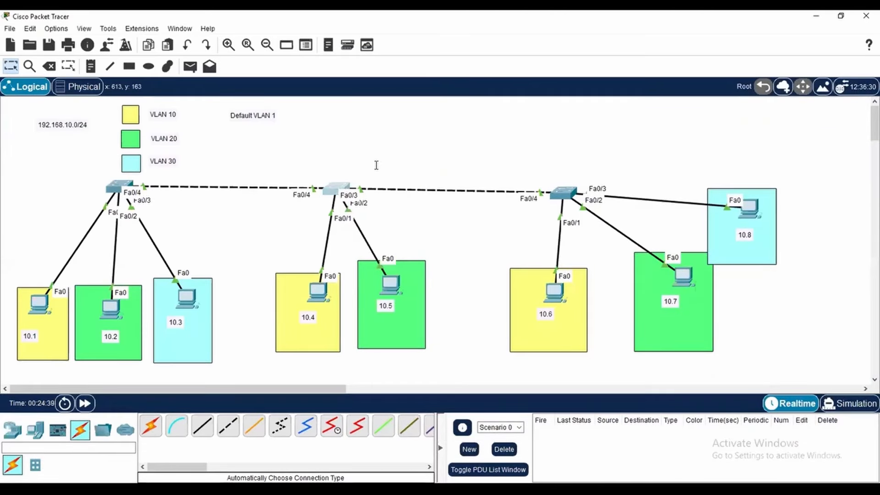
{"action": "left_click_drag", "start_coordinate": [430, 90], "coordinate": [605, 79]}
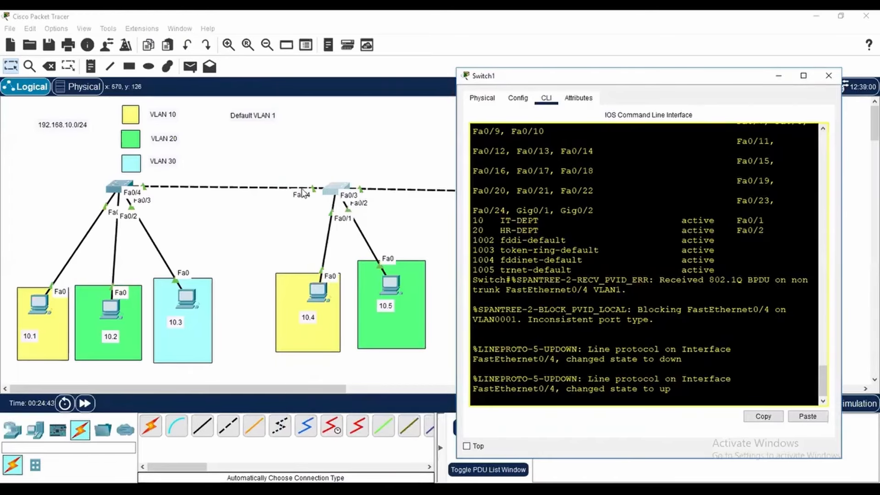
{"action": "key", "text": "Return"}
{"action": "key", "text": "Return"}
{"action": "key", "text": "Return"}
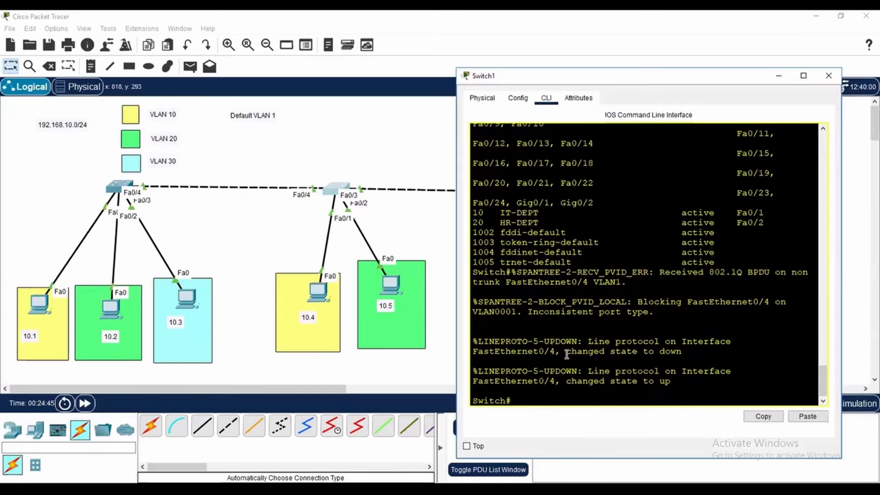
{"action": "type", "text": "conf t"}
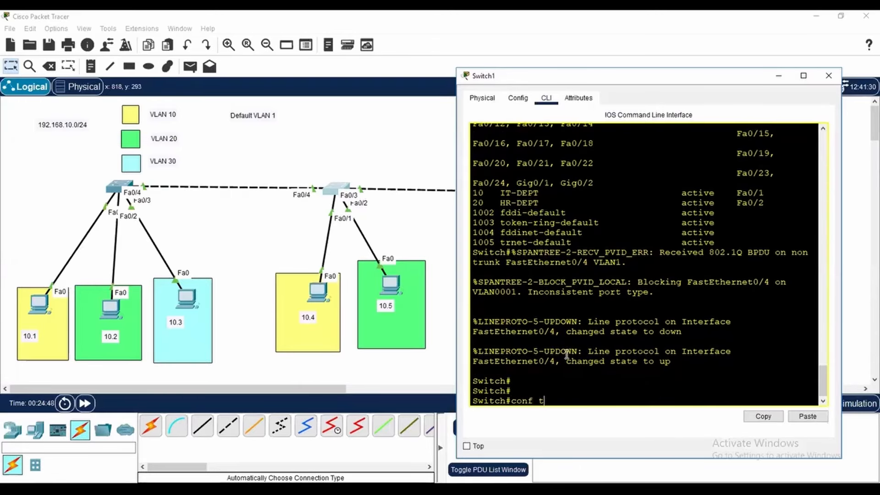
{"action": "key", "text": "Return"}
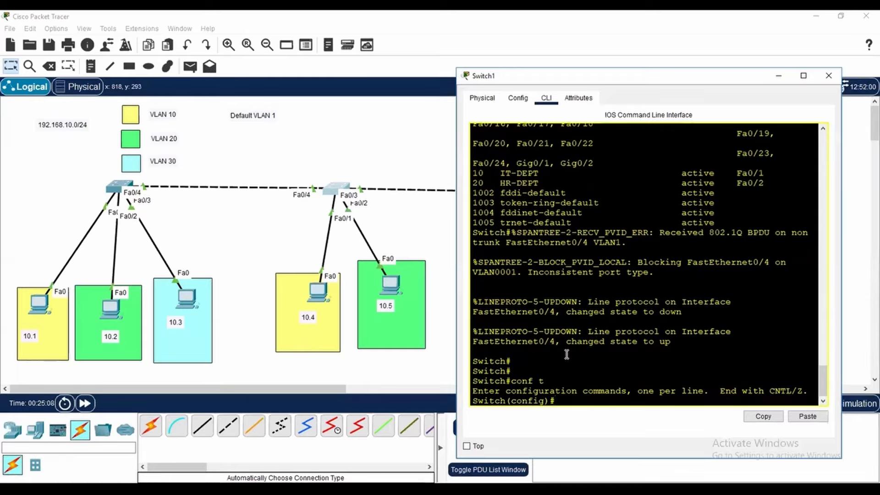
Select Switch1's interfaces f0/3 and f0/4 together with int range f0/3-4
{"action": "type", "text": "t ra"}
{"action": "key", "text": "Tab"}
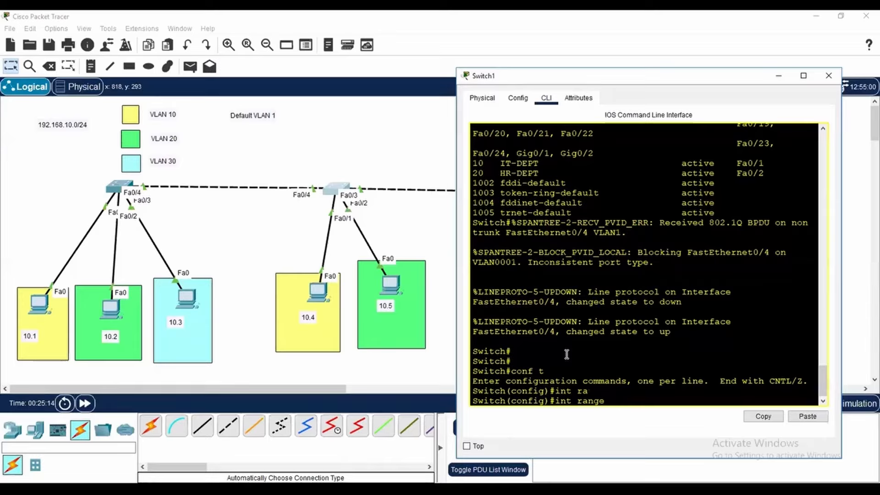
{"action": "type", "text": "f0/3-"}
{"action": "key", "text": "BackSpace"}
{"action": "key", "text": "BackSpace"}
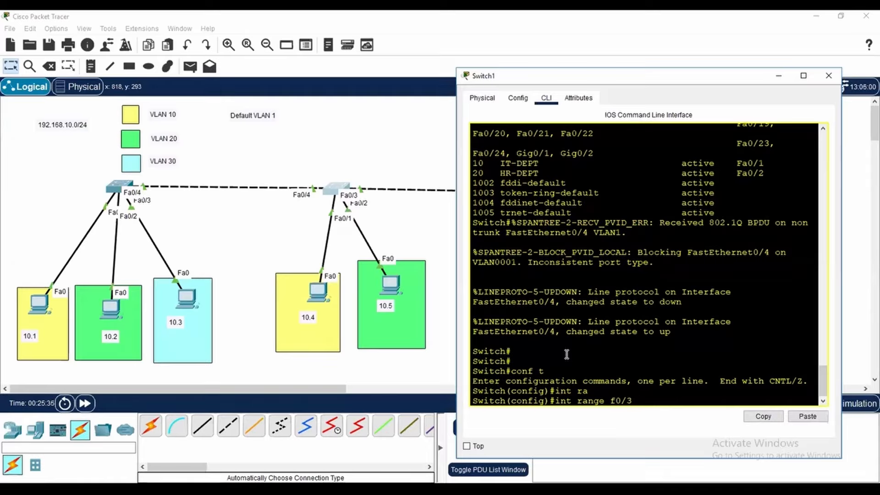
{"action": "type", "text": ", f0/5"}
{"action": "key", "text": "BackSpace"}
{"action": "key", "text": "BackSpace"}
{"action": "key", "text": "BackSpace"}
{"action": "key", "text": "BackSpace"}
{"action": "key", "text": "BackSpace"}
{"action": "key", "text": "BackSpace"}
{"action": "type", "text": "-4"}
{"action": "key", "text": "Return"}
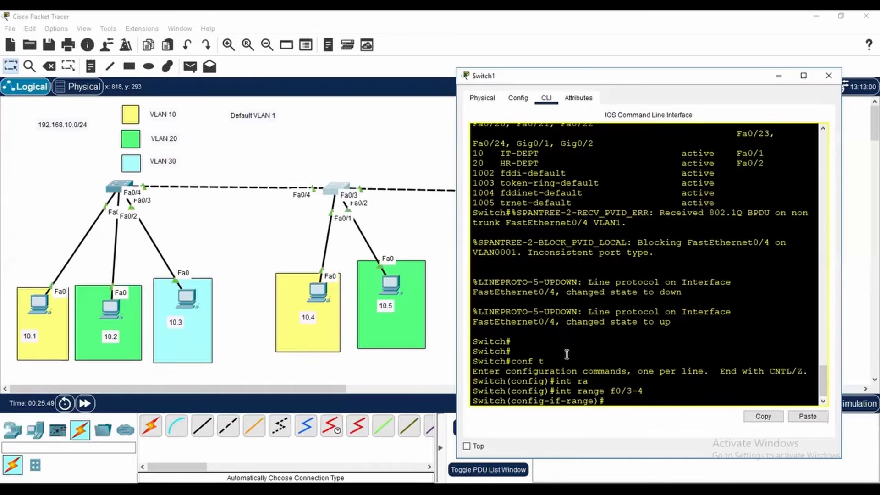
Set Switch1's selected interface range to trunk mode with switchport mode trunk, and end configuration mode
{"action": "type", "text": "swi"}
{"action": "key", "text": "Tab"}
{"action": "type", "text": "mo"}
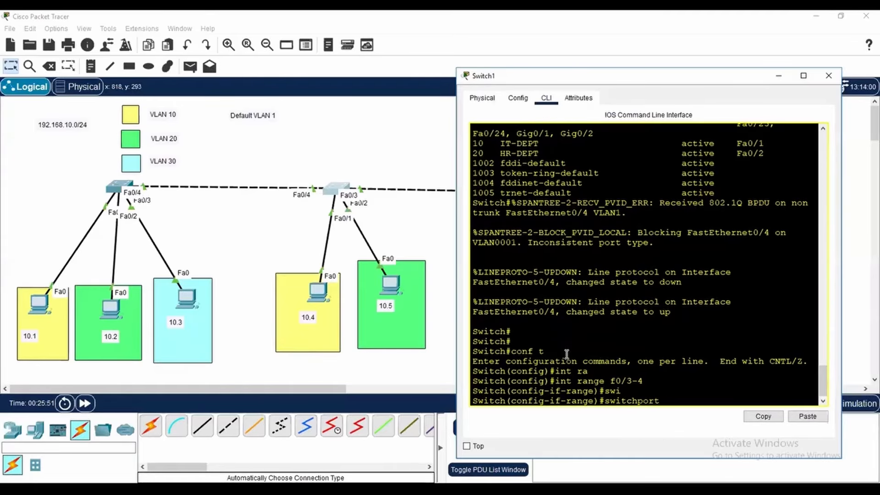
{"action": "key", "text": "Tab"}
{"action": "type", "text": "tr"}
{"action": "key", "text": "Tab"}
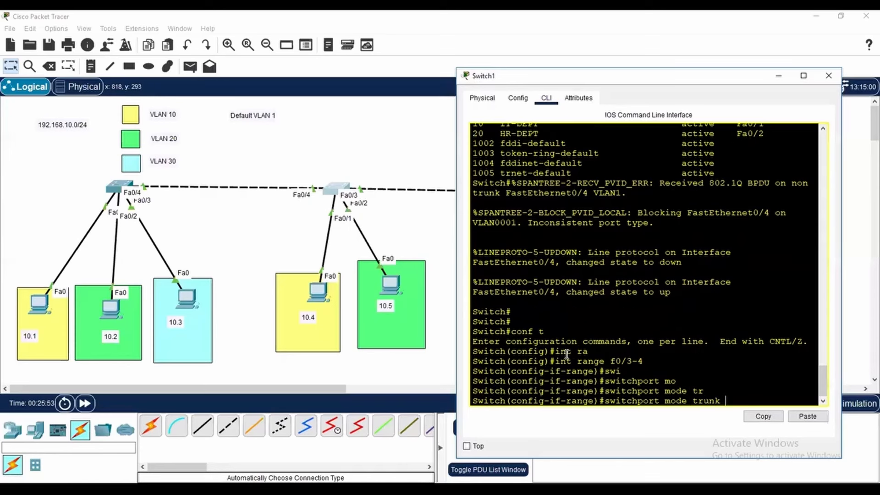
{"action": "key", "text": "Return"}
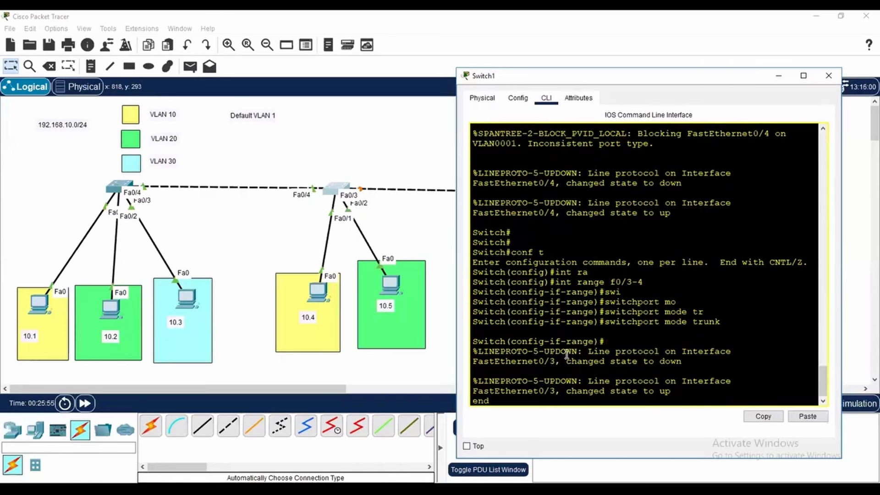
{"action": "key", "text": "Return"}
{"action": "key", "text": "Return"}
{"action": "key", "text": "Return"}
{"action": "key", "text": "Return"}
{"action": "key", "text": "Return"}
Display Switch1's trunk details with show int trunk, examine ports Fa0/3 and Fa0/4, and close the Switch1 window
{"action": "type", "text": "shoiw"}
{"action": "key", "text": "BackSpace"}
{"action": "key", "text": "BackSpace"}
{"action": "type", "text": "w int"}
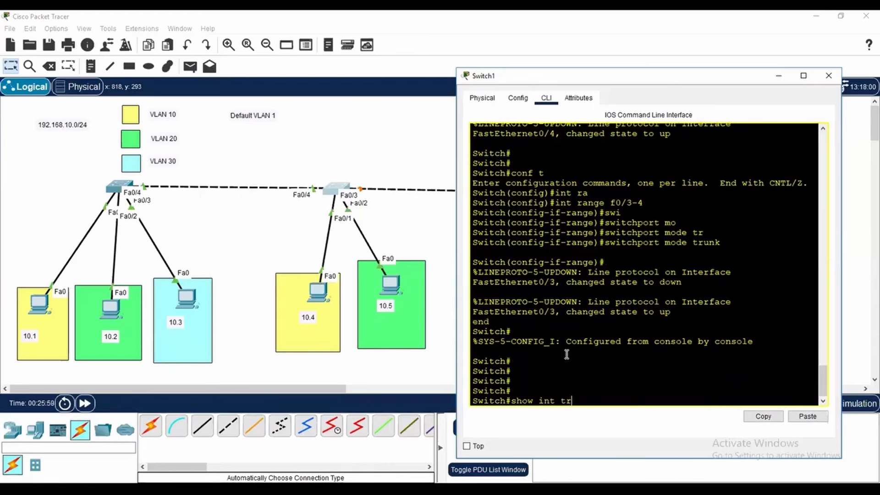
{"action": "type", "text": " tr"}
{"action": "key", "text": "Tab"}
{"action": "key", "text": "Return"}
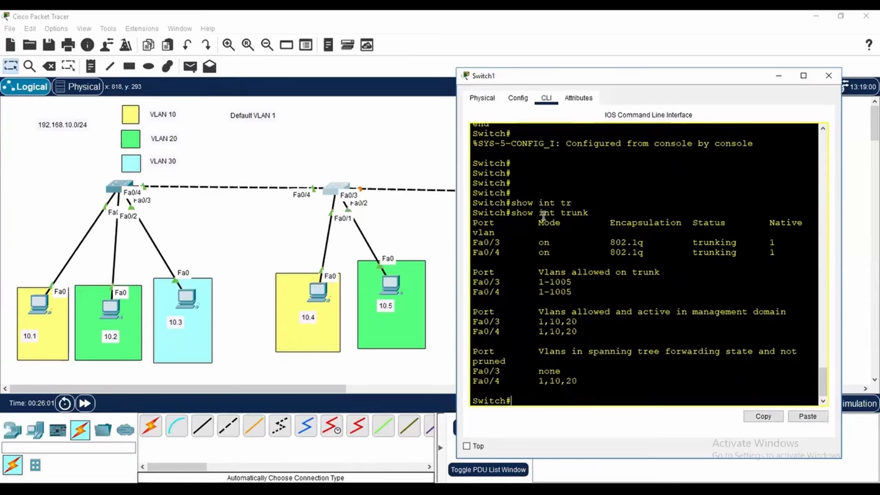
{"action": "left_click_drag", "start_coordinate": [478, 281], "coordinate": [510, 293]}
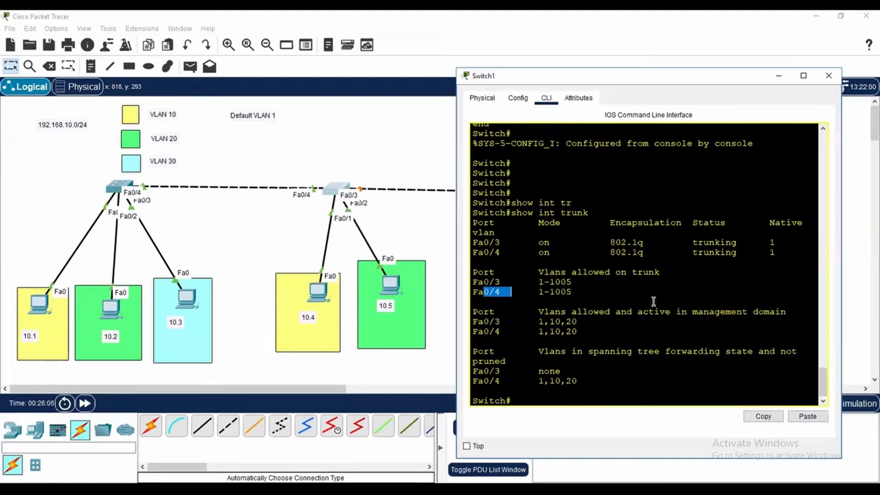
{"action": "left_click", "coordinate": [829, 76]}
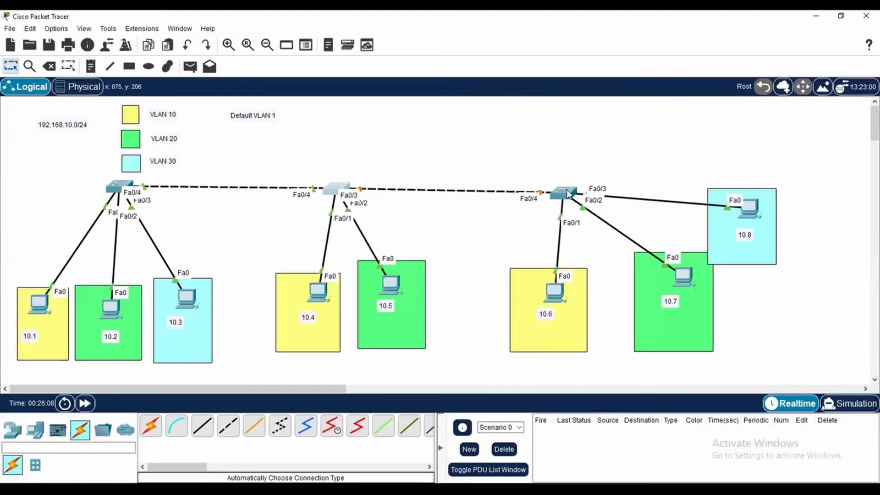
Open Switch2's command line, enter global configuration mode with conf t, and select interface f0/4
{"action": "left_click", "coordinate": [563, 193]}
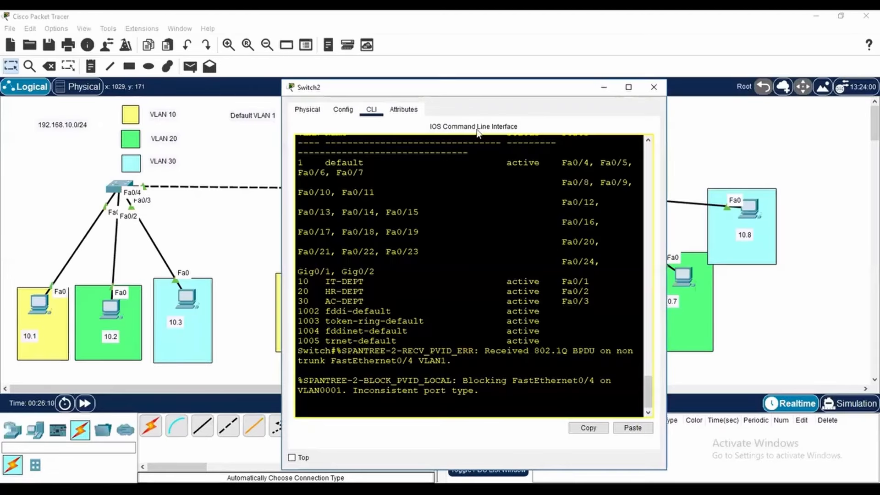
{"action": "left_click_drag", "start_coordinate": [420, 87], "coordinate": [351, 53]}
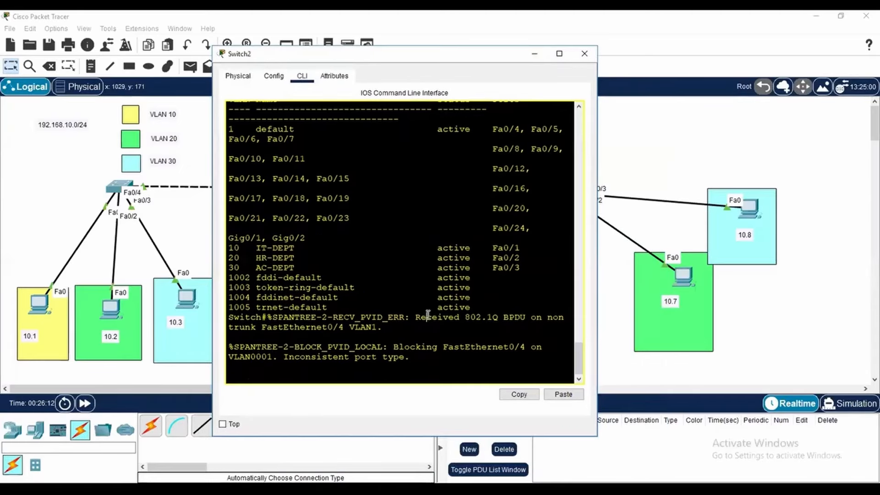
{"action": "left_click", "coordinate": [427, 315]}
{"action": "key", "text": "Return"}
{"action": "key", "text": "Return"}
{"action": "key", "text": "Return"}
{"action": "key", "text": "Return"}
{"action": "key", "text": "Return"}
{"action": "type", "text": "conf t"}
{"action": "key", "text": "Return"}
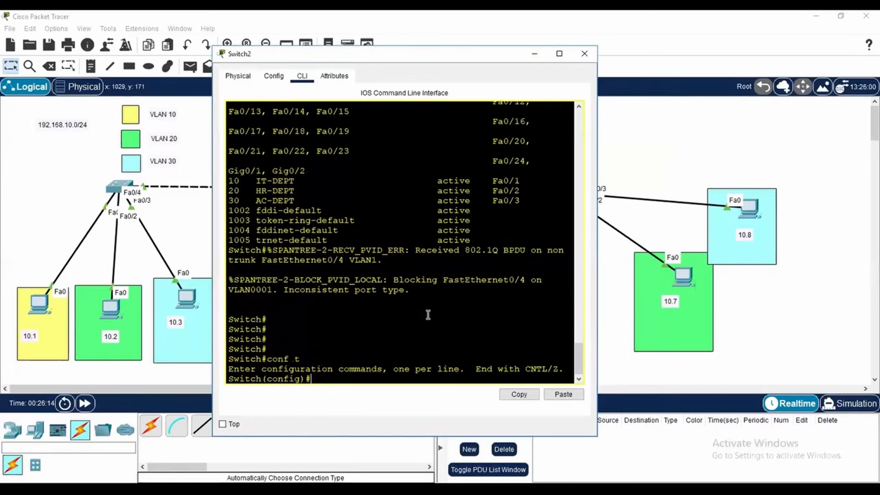
{"action": "type", "text": "int f0/4"}
{"action": "key", "text": "Return"}
Set Switch2's interface f0/4 to trunk mode with switchport mode trunk, and end configuration mode
{"action": "type", "text": "swi"}
{"action": "key", "text": "Tab"}
{"action": "type", "text": "mo"}
{"action": "key", "text": "Tab"}
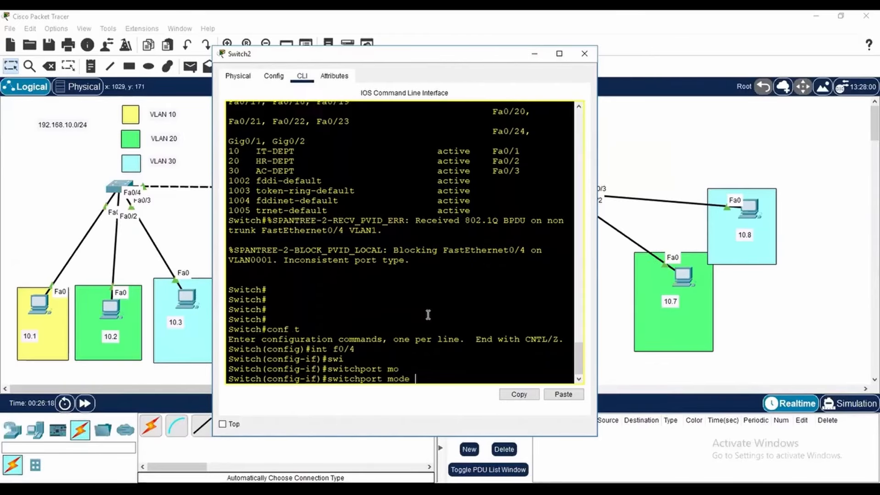
{"action": "type", "text": "tr"}
{"action": "key", "text": "Tab"}
{"action": "key", "text": "Return"}
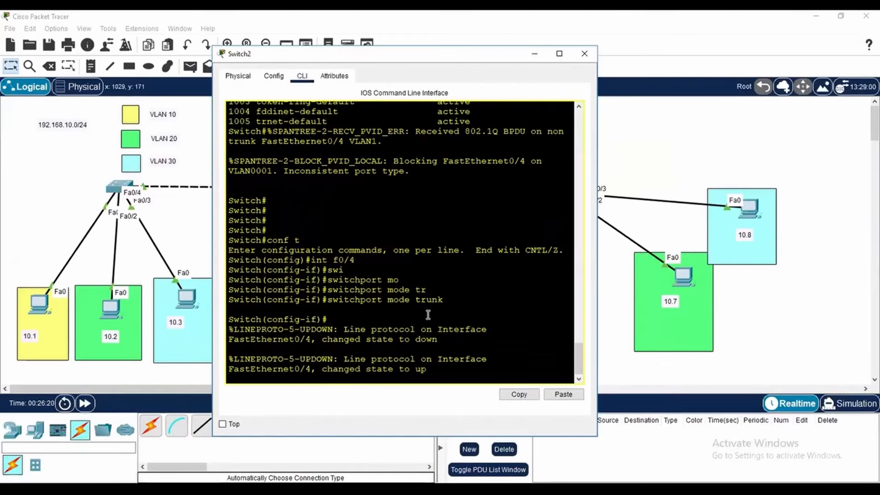
{"action": "key", "text": "Return"}
{"action": "key", "text": "Return"}
{"action": "type", "text": "end"}
{"action": "key", "text": "Return"}
{"action": "key", "text": "Return"}
{"action": "key", "text": "Return"}
{"action": "key", "text": "Return"}
{"action": "key", "text": "Return"}
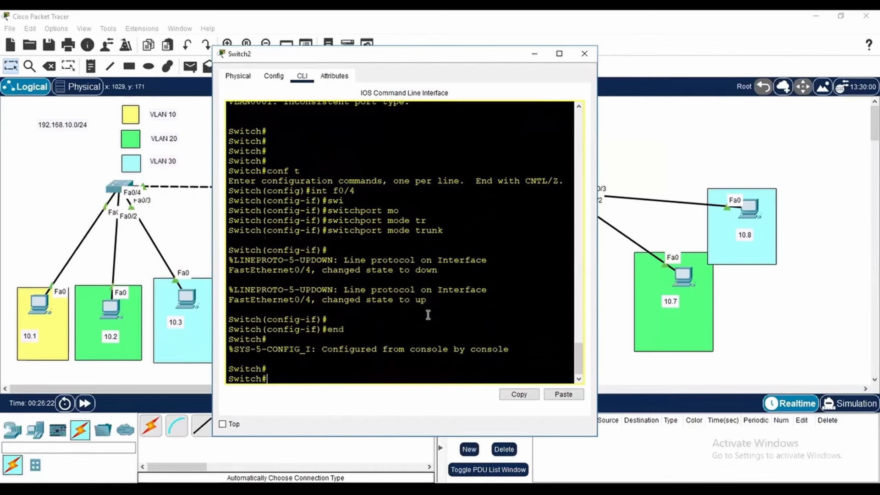
Check Switch2's trunk on port Fa0/4 with show int trunk, and close the Switch2 window
{"action": "type", "text": "show int tr"}
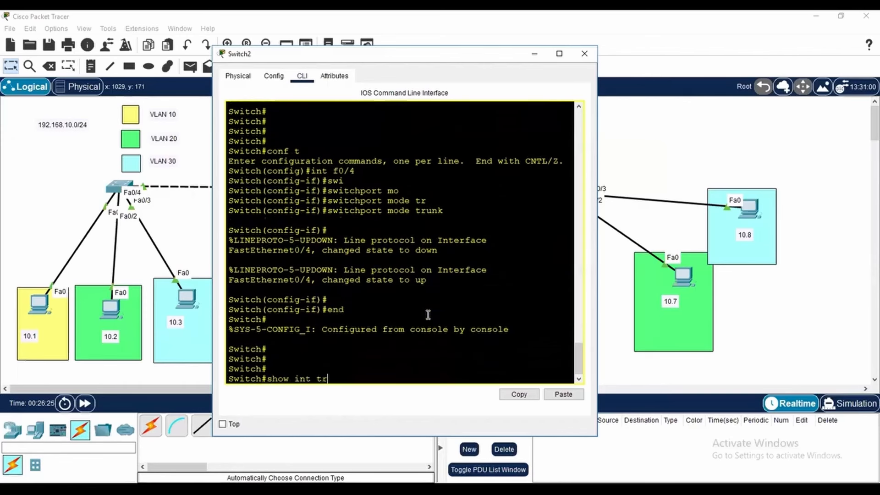
{"action": "key", "text": "Tab"}
{"action": "key", "text": "Return"}
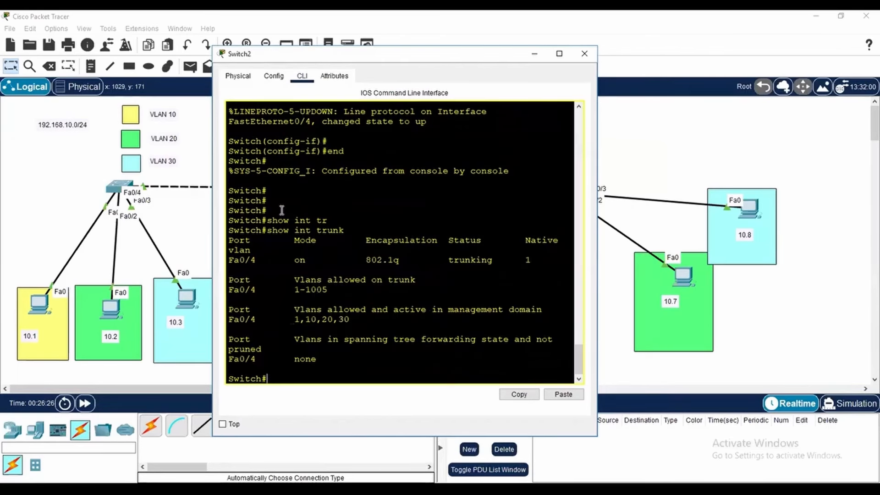
{"action": "left_click", "coordinate": [584, 53]}
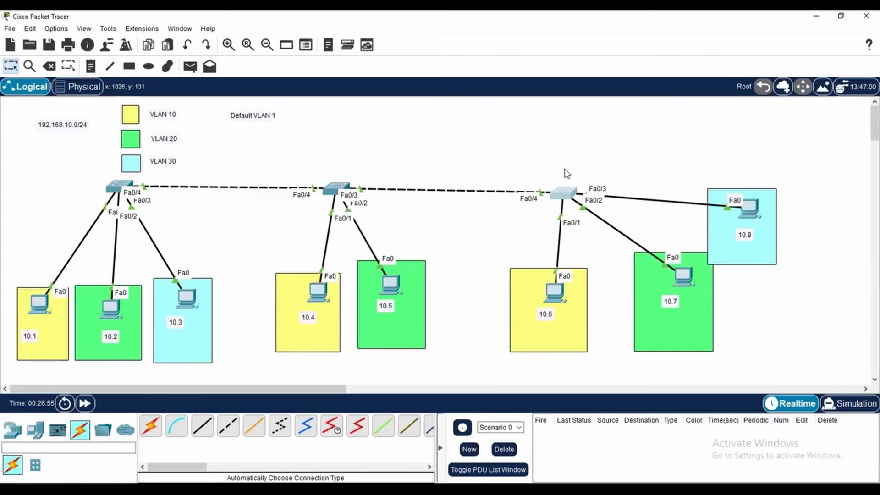
Open the command prompt of the VLAN 10 PC labelled 10.6 and repeat the ping to 192.168.10.1
{"action": "left_click", "coordinate": [556, 291]}
{"action": "left_click", "coordinate": [551, 158]}
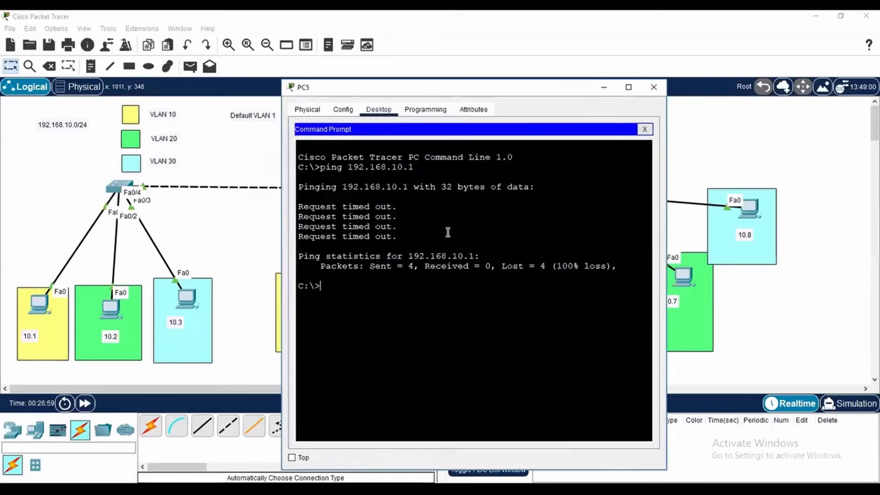
{"action": "key", "text": "Up"}
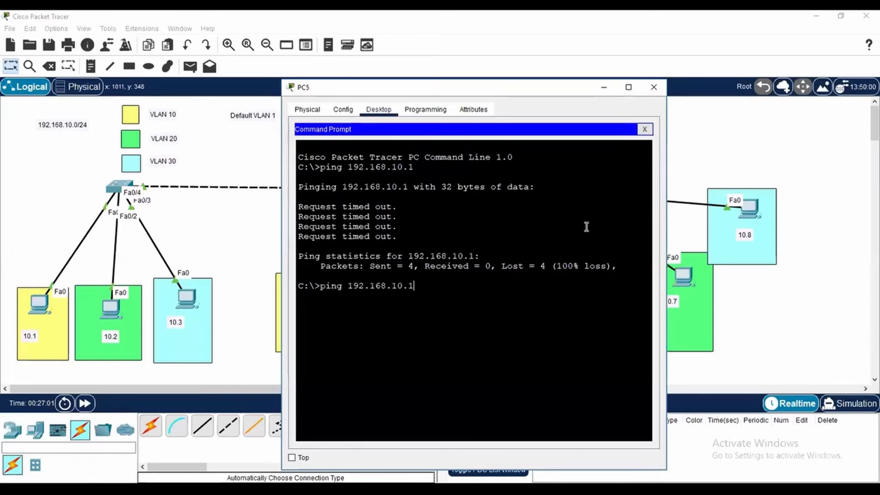
{"action": "key", "text": "Return"}
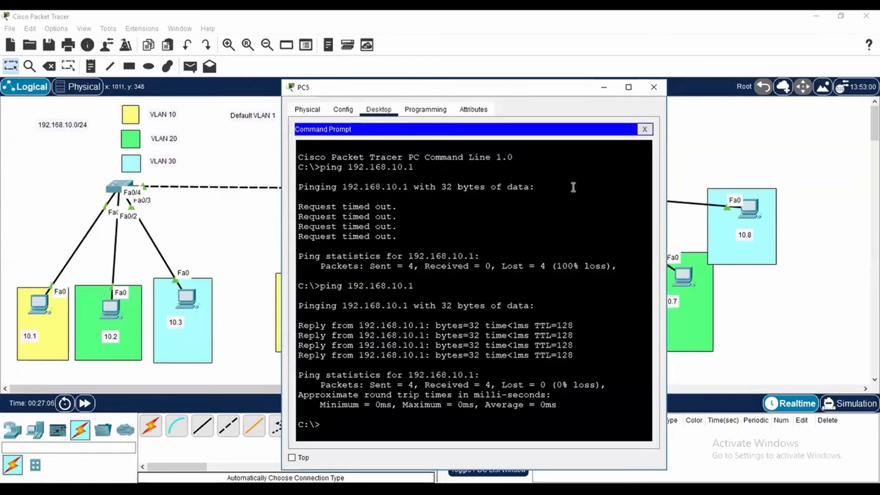
Ping 192.168.10.2 from PC5 to test reachability into VLAN 20, and close the PC5 window
{"action": "type", "text": "ping 192.1"}
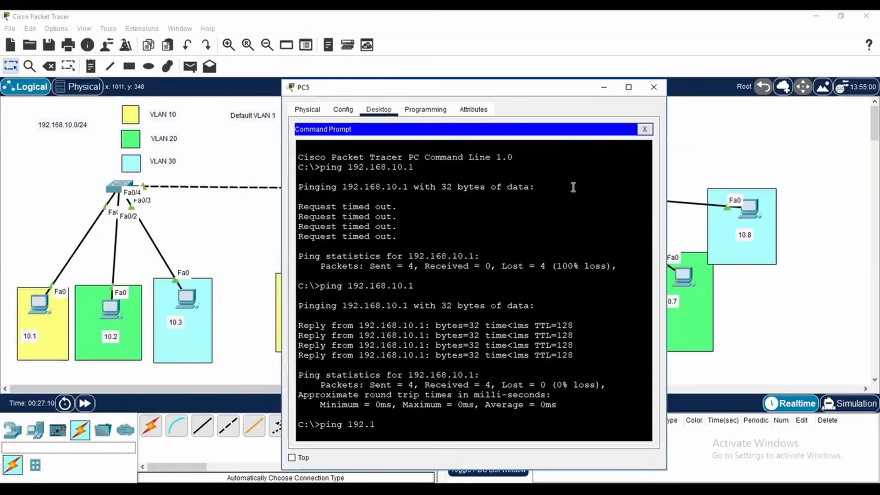
{"action": "type", "text": "68.10.2"}
{"action": "key", "text": "Return"}
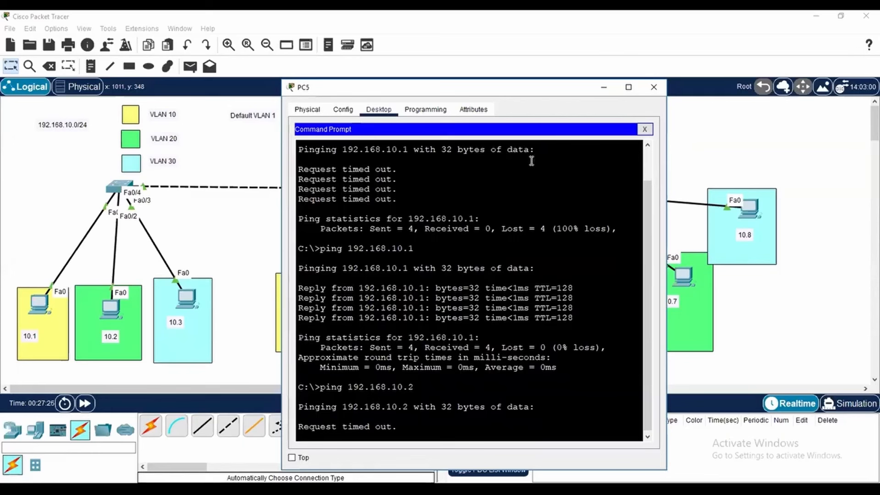
{"action": "left_click", "coordinate": [651, 88]}
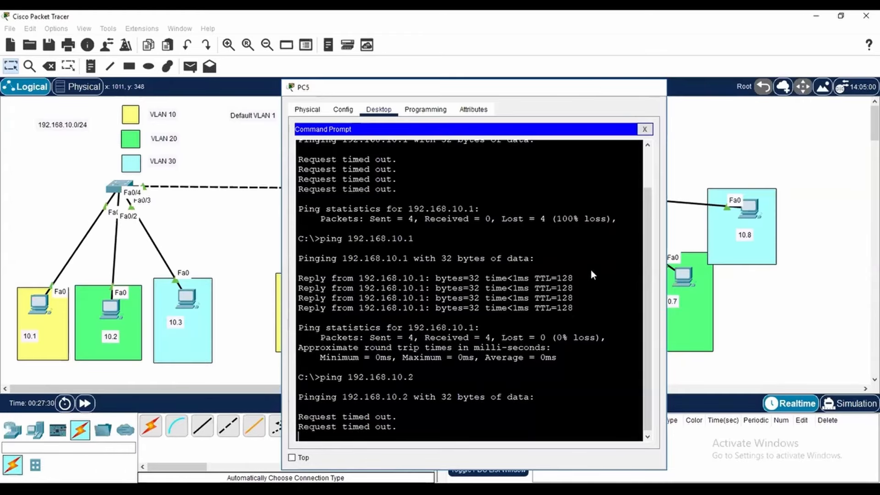
Open the command prompt of the VLAN 20 PC labelled 10.7, repeat the ping to 192.168.10.2, and close the PC6 window
{"action": "left_click", "coordinate": [684, 276]}
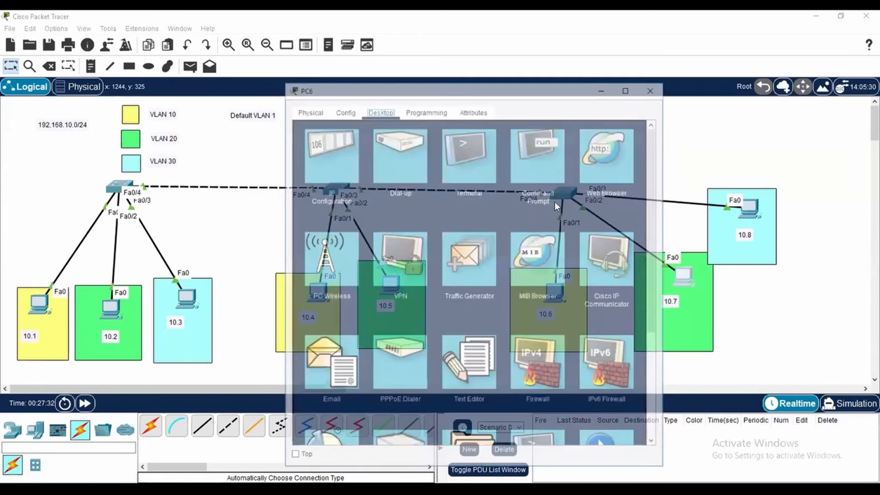
{"action": "left_click", "coordinate": [540, 158]}
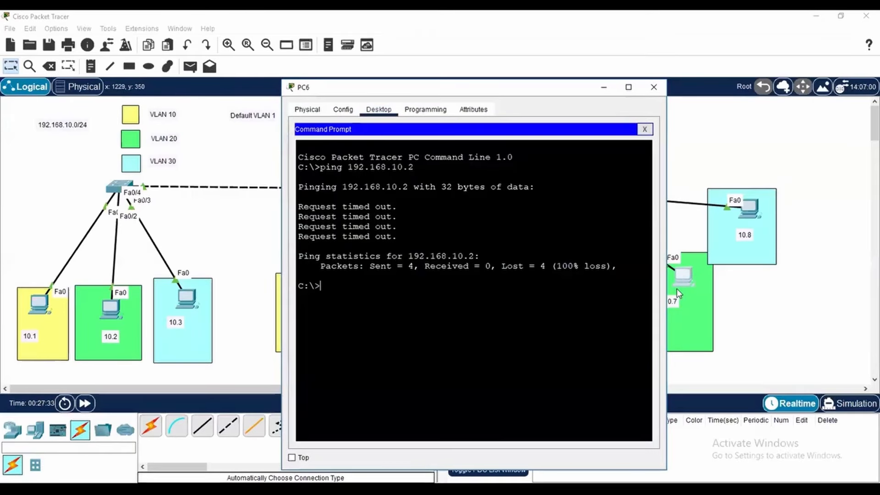
{"action": "key", "text": "Up"}
{"action": "key", "text": "Return"}
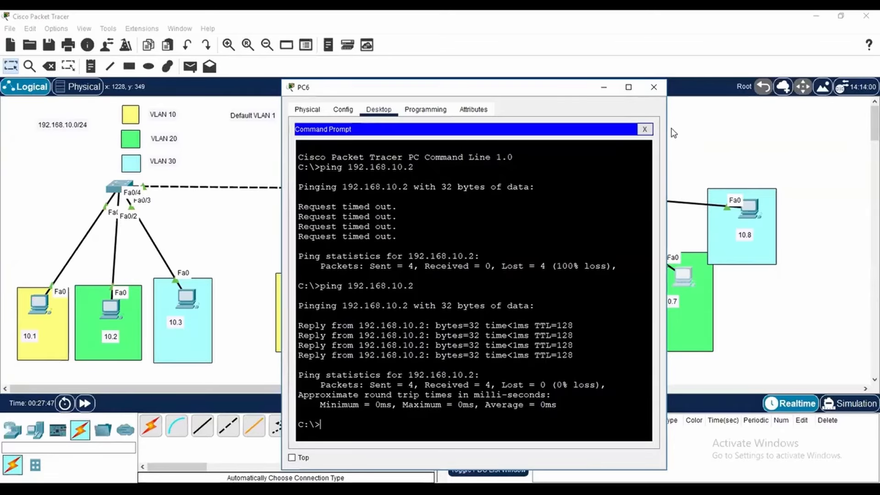
{"action": "left_click", "coordinate": [654, 87]}
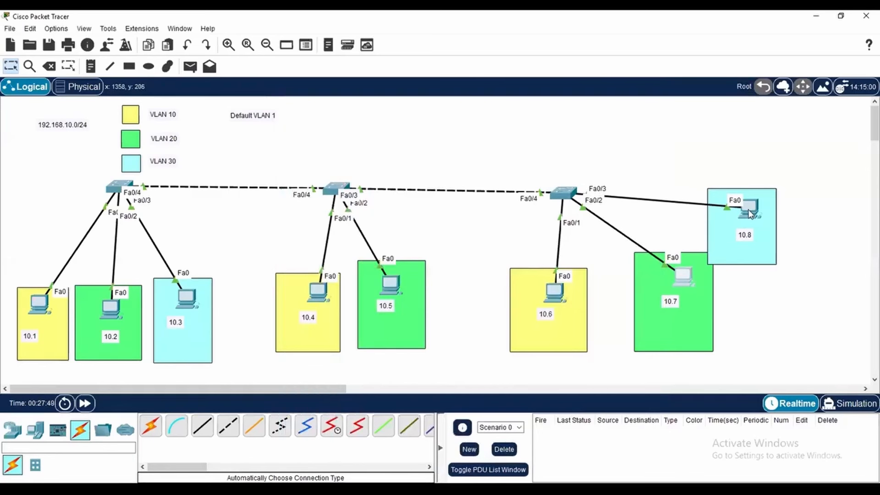
Open the command prompt of the VLAN 30 PC labelled 10.8, ping 192.168.10.3, and close the PC7 window
{"action": "left_click", "coordinate": [682, 276]}
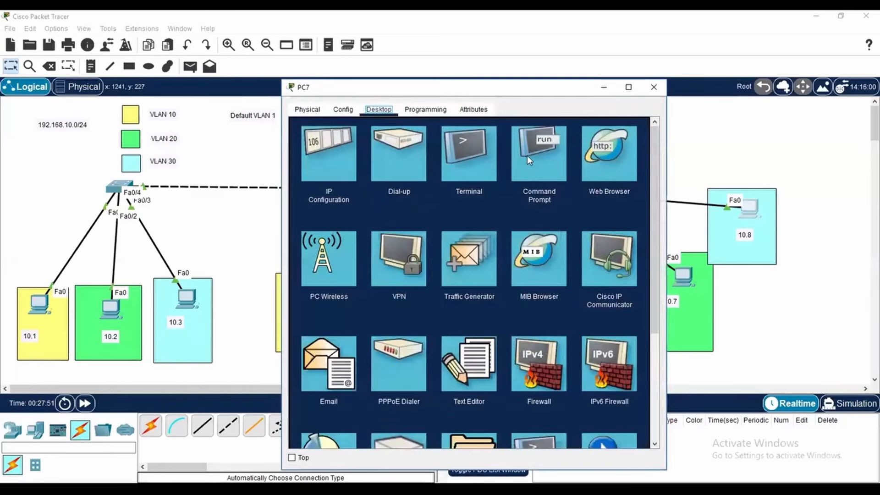
{"action": "left_click", "coordinate": [527, 155]}
{"action": "key", "text": "Up"}
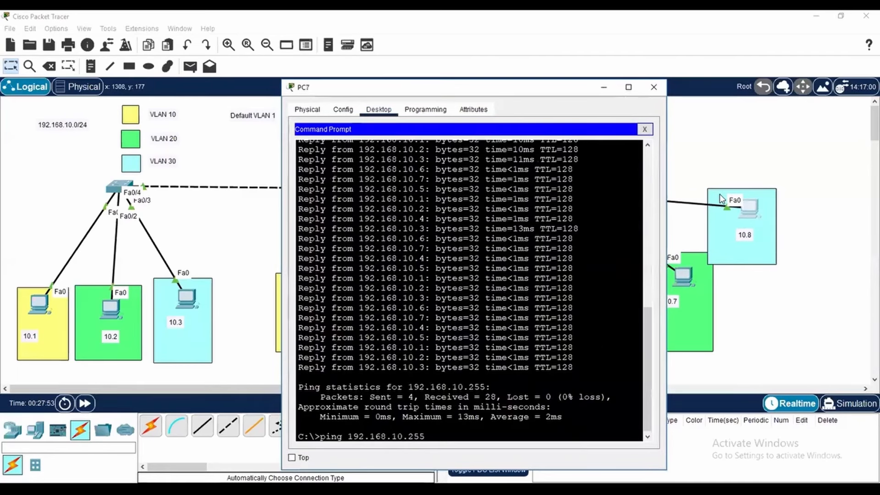
{"action": "key", "text": "BackSpace"}
{"action": "key", "text": "BackSpace"}
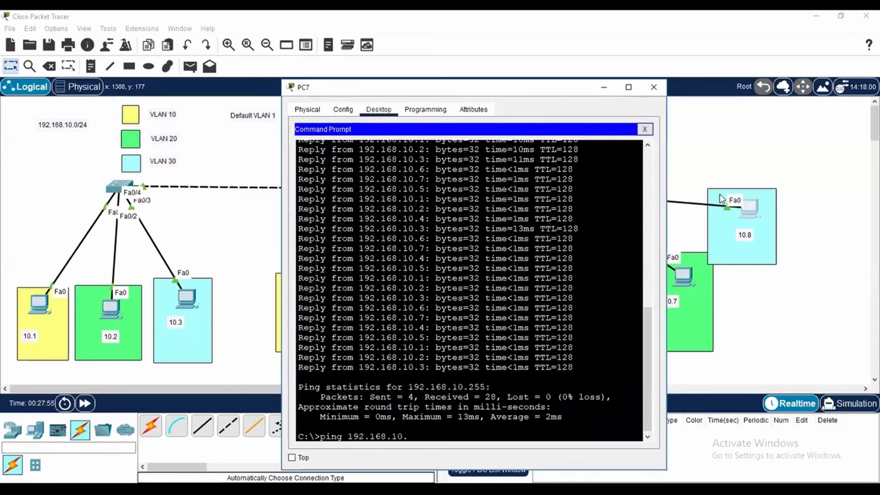
{"action": "key", "text": "Return"}
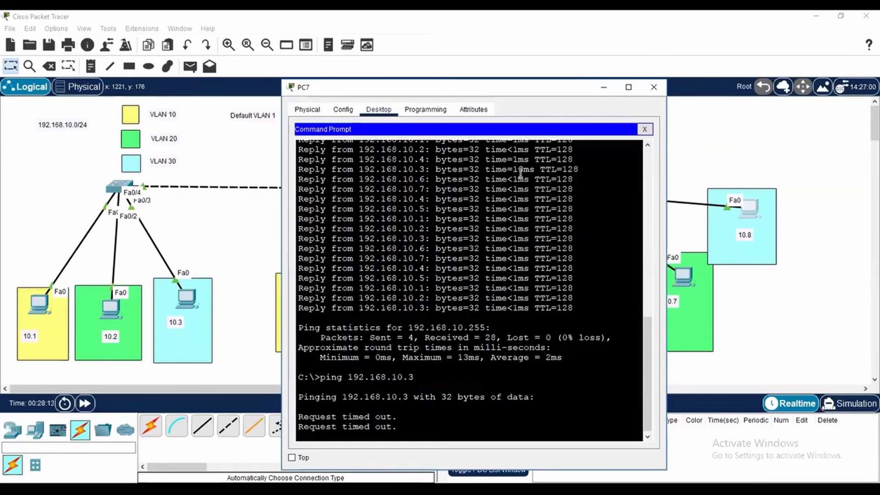
{"action": "left_click", "coordinate": [815, 237]}
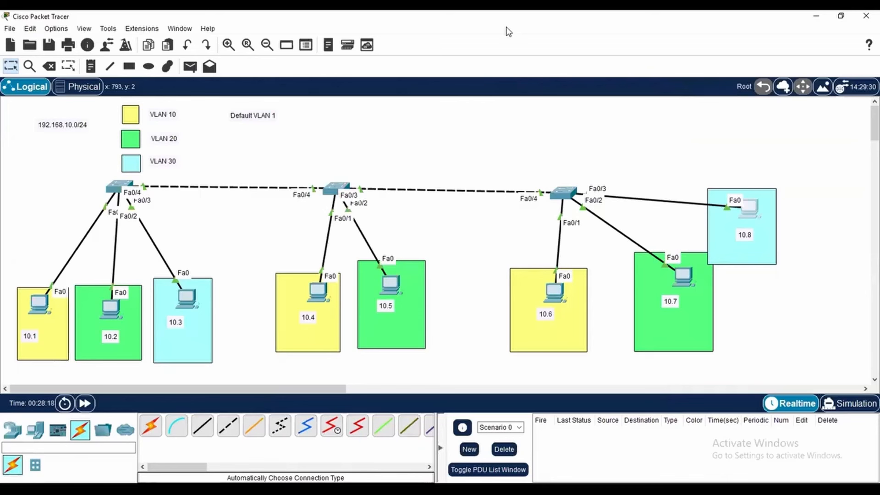
{"action": "mouse_move", "coordinate": [137, 176]}
{"action": "left_mouse_down"}
{"action": "mouse_move", "coordinate": [169, 207]}
{"action": "mouse_move", "coordinate": [117, 166]}
{"action": "left_mouse_up"}
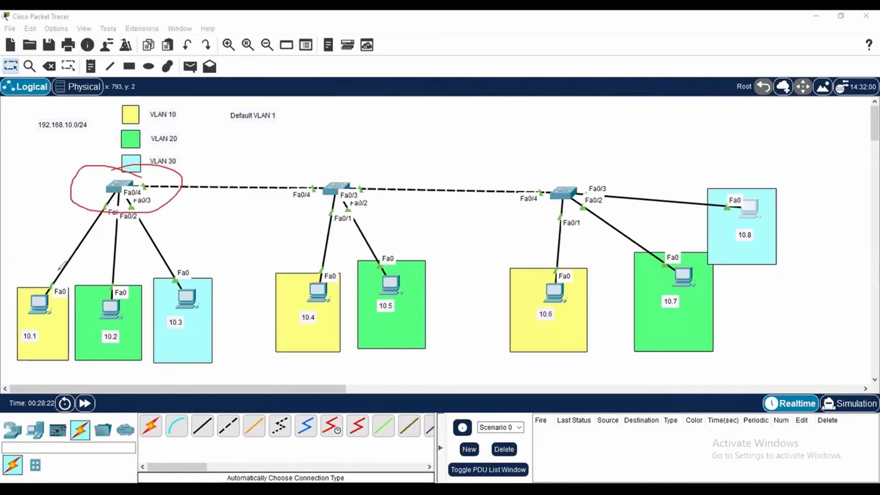
{"action": "mouse_move", "coordinate": [38, 248]}
{"action": "left_mouse_down"}
{"action": "mouse_move", "coordinate": [45, 260]}
{"action": "mouse_move", "coordinate": [47, 239]}
{"action": "mouse_move", "coordinate": [52, 251]}
{"action": "mouse_move", "coordinate": [61, 237]}
{"action": "left_mouse_up"}
{"action": "mouse_move", "coordinate": [97, 259]}
{"action": "left_mouse_down"}
{"action": "mouse_move", "coordinate": [89, 263]}
{"action": "mouse_move", "coordinate": [110, 281]}
{"action": "mouse_move", "coordinate": [123, 259]}
{"action": "mouse_move", "coordinate": [139, 268]}
{"action": "mouse_move", "coordinate": [117, 275]}
{"action": "left_mouse_up"}
{"action": "mouse_move", "coordinate": [154, 259]}
{"action": "left_mouse_down"}
{"action": "mouse_move", "coordinate": [173, 256]}
{"action": "mouse_move", "coordinate": [161, 271]}
{"action": "mouse_move", "coordinate": [188, 251]}
{"action": "left_mouse_up"}
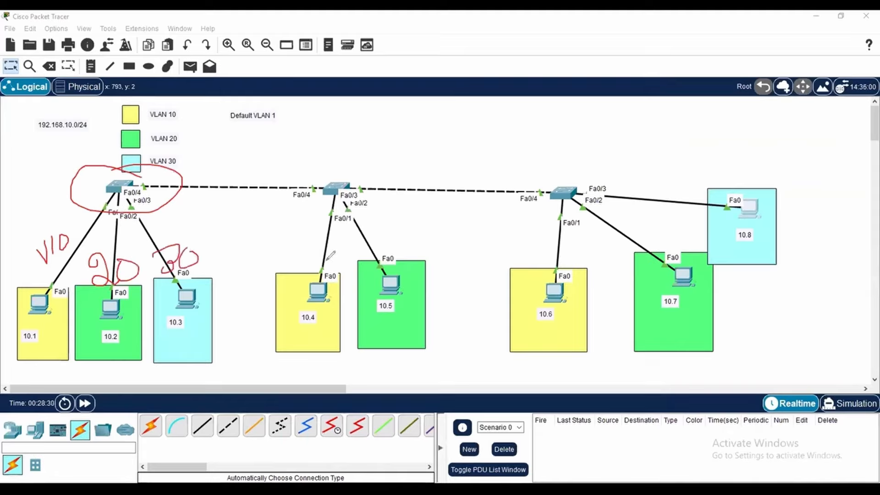
{"action": "mouse_move", "coordinate": [297, 237]}
{"action": "left_mouse_down"}
{"action": "mouse_move", "coordinate": [297, 264]}
{"action": "mouse_move", "coordinate": [314, 241]}
{"action": "left_mouse_up"}
{"action": "mouse_move", "coordinate": [371, 228]}
{"action": "left_mouse_down"}
{"action": "mouse_move", "coordinate": [384, 251]}
{"action": "mouse_move", "coordinate": [401, 231]}
{"action": "mouse_move", "coordinate": [390, 224]}
{"action": "left_mouse_up"}
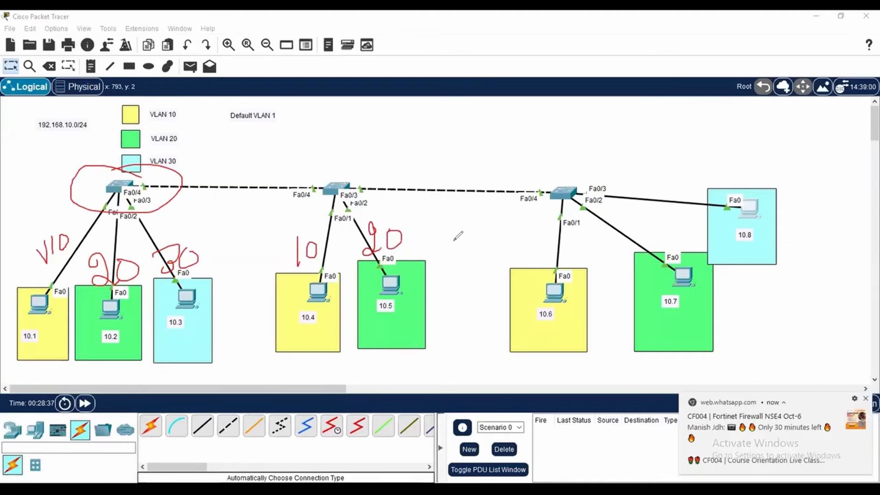
{"action": "left_click", "coordinate": [865, 401]}
{"action": "mouse_move", "coordinate": [524, 242]}
{"action": "left_mouse_down"}
{"action": "mouse_move", "coordinate": [539, 252]}
{"action": "mouse_move", "coordinate": [543, 244]}
{"action": "left_mouse_up"}
{"action": "left_click_drag", "start_coordinate": [619, 235], "coordinate": [614, 234]}
{"action": "mouse_move", "coordinate": [610, 266]}
{"action": "left_mouse_down"}
{"action": "mouse_move", "coordinate": [642, 251]}
{"action": "mouse_move", "coordinate": [641, 230]}
{"action": "left_mouse_up"}
{"action": "mouse_move", "coordinate": [664, 187]}
{"action": "left_mouse_down"}
{"action": "mouse_move", "coordinate": [671, 197]}
{"action": "mouse_move", "coordinate": [663, 212]}
{"action": "mouse_move", "coordinate": [687, 208]}
{"action": "mouse_move", "coordinate": [686, 188]}
{"action": "left_mouse_up"}
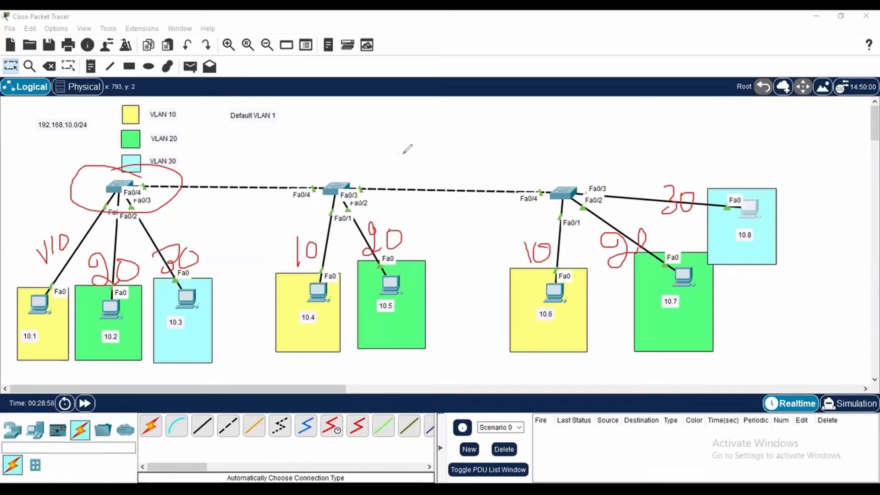
{"action": "left_click_drag", "start_coordinate": [745, 215], "coordinate": [751, 201]}
{"action": "left_click_drag", "start_coordinate": [185, 339], "coordinate": [196, 334]}
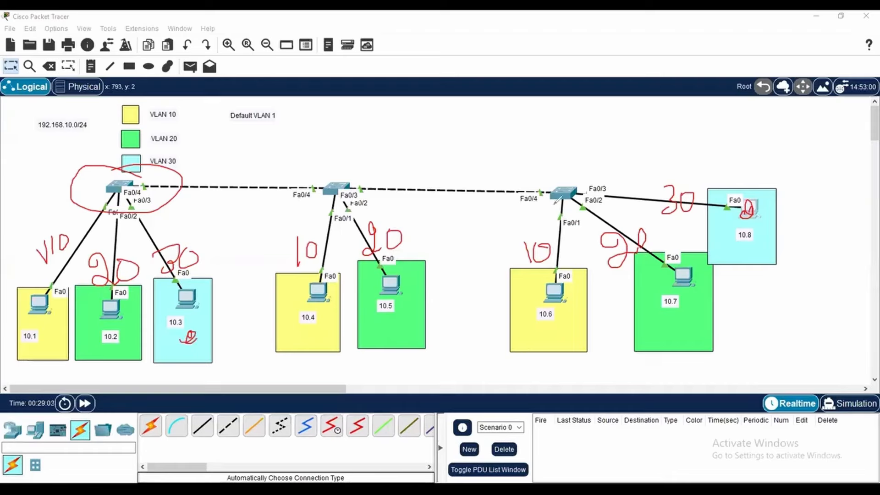
{"action": "mouse_move", "coordinate": [560, 188]}
{"action": "left_mouse_down"}
{"action": "mouse_move", "coordinate": [531, 161]}
{"action": "mouse_move", "coordinate": [430, 154]}
{"action": "mouse_move", "coordinate": [363, 178]}
{"action": "mouse_move", "coordinate": [381, 180]}
{"action": "left_mouse_up"}
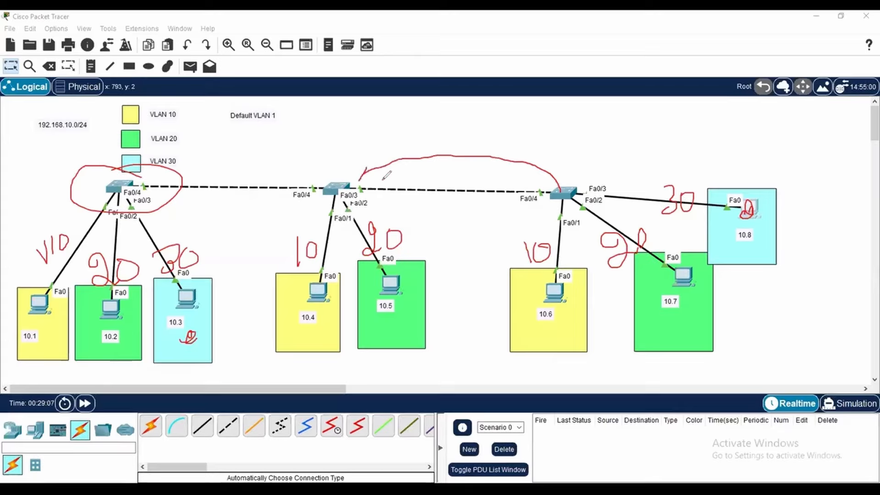
{"action": "mouse_move", "coordinate": [386, 143]}
{"action": "left_mouse_down"}
{"action": "mouse_move", "coordinate": [385, 160]}
{"action": "mouse_move", "coordinate": [413, 137]}
{"action": "left_mouse_up"}
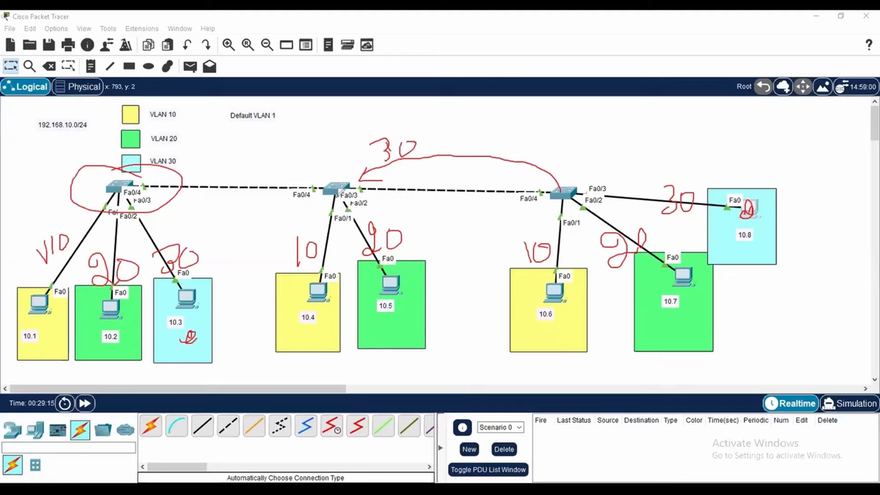
{"action": "left_click_drag", "start_coordinate": [330, 259], "coordinate": [297, 276]}
{"action": "left_click_drag", "start_coordinate": [374, 268], "coordinate": [404, 253]}
{"action": "mouse_move", "coordinate": [366, 137]}
{"action": "left_mouse_down"}
{"action": "mouse_move", "coordinate": [412, 122]}
{"action": "mouse_move", "coordinate": [414, 148]}
{"action": "left_mouse_up"}
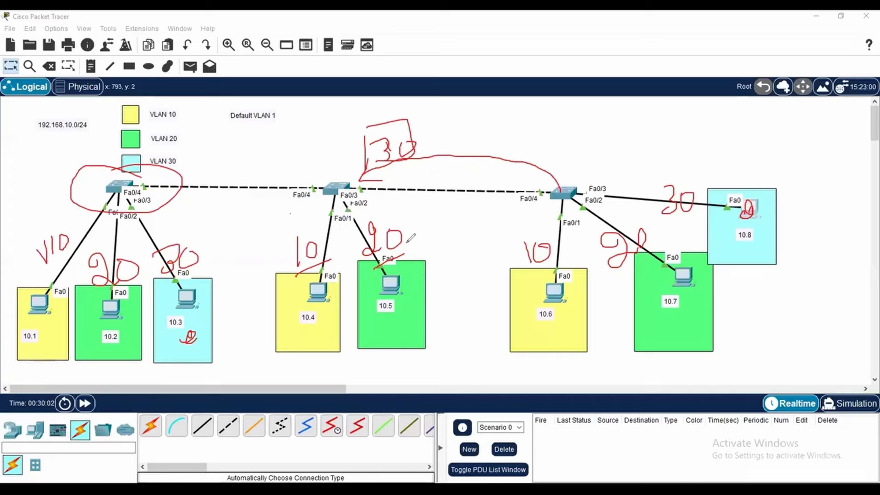
{"action": "left_click_drag", "start_coordinate": [95, 142], "coordinate": [99, 166]}
{"action": "left_click_drag", "start_coordinate": [571, 140], "coordinate": [569, 162]}
{"action": "key", "text": "Escape"}
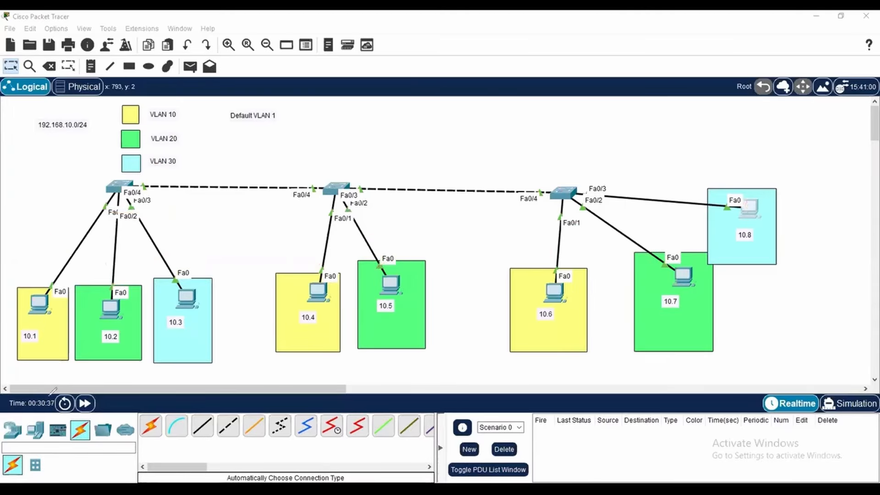
Open the middle switch's command line, list its VLANs with show vlan brief, and widen the Switch1 window to examine VLANs 10 and 20
{"action": "left_click", "coordinate": [331, 194]}
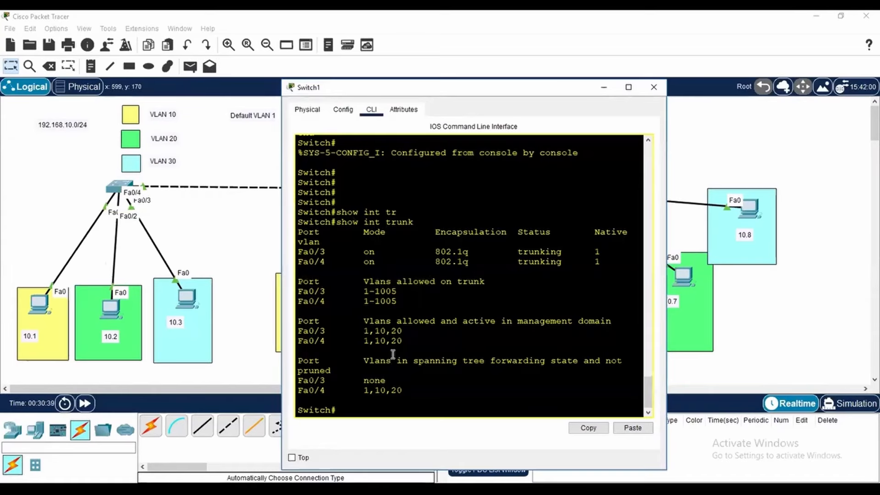
{"action": "key", "text": "Return"}
{"action": "key", "text": "Return"}
{"action": "key", "text": "Return"}
{"action": "key", "text": "Return"}
{"action": "type", "text": "show vl"}
{"action": "key", "text": "Tab"}
{"action": "type", "text": "br"}
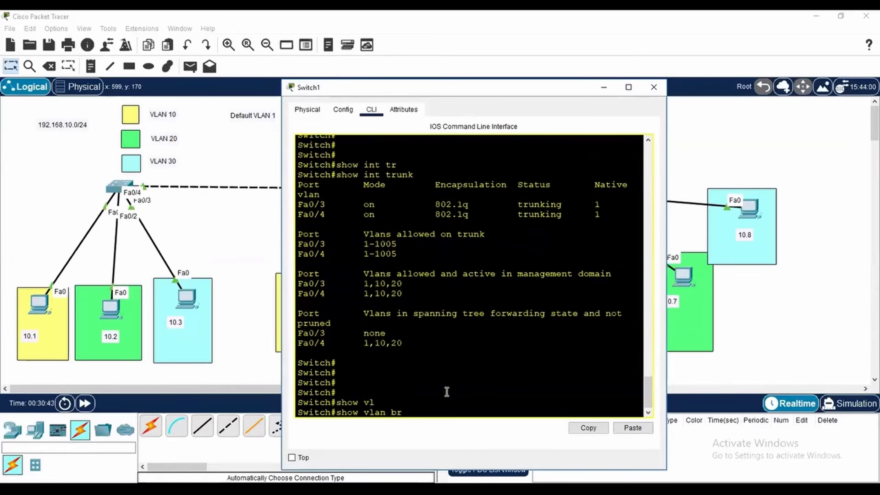
{"action": "key", "text": "Tab"}
{"action": "key", "text": "Return"}
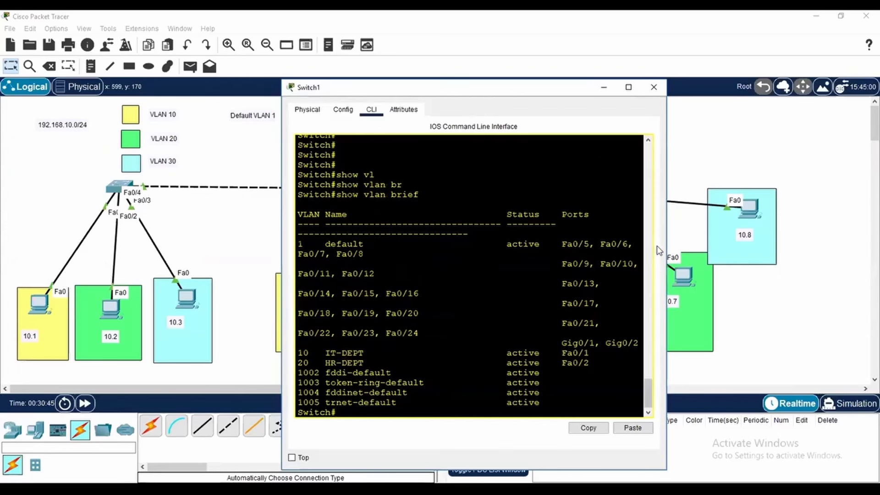
{"action": "left_click_drag", "start_coordinate": [305, 351], "coordinate": [381, 360]}
{"action": "left_click", "coordinate": [815, 366]}
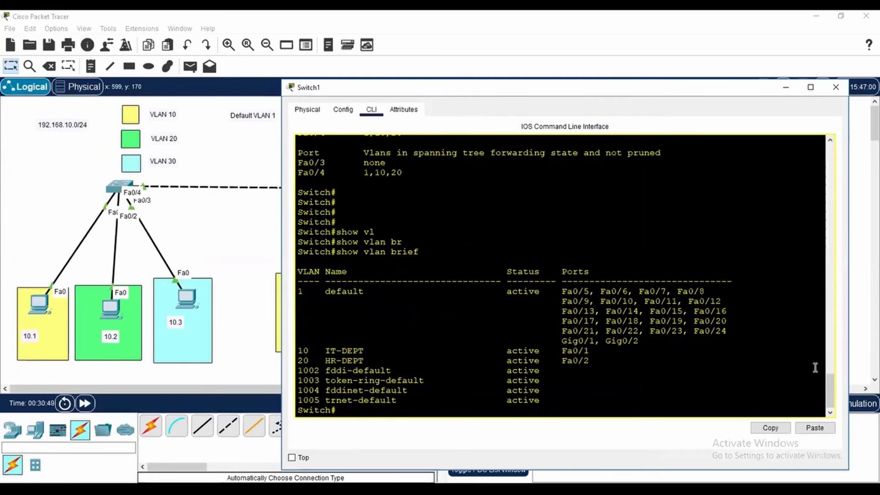
Enter global configuration mode on Switch1 with conf t and create VLAN 30 with vlan 30
{"action": "key", "text": "Return"}
{"action": "key", "text": "Return"}
{"action": "key", "text": "Return"}
{"action": "type", "text": "conf t"}
{"action": "key", "text": "Return"}
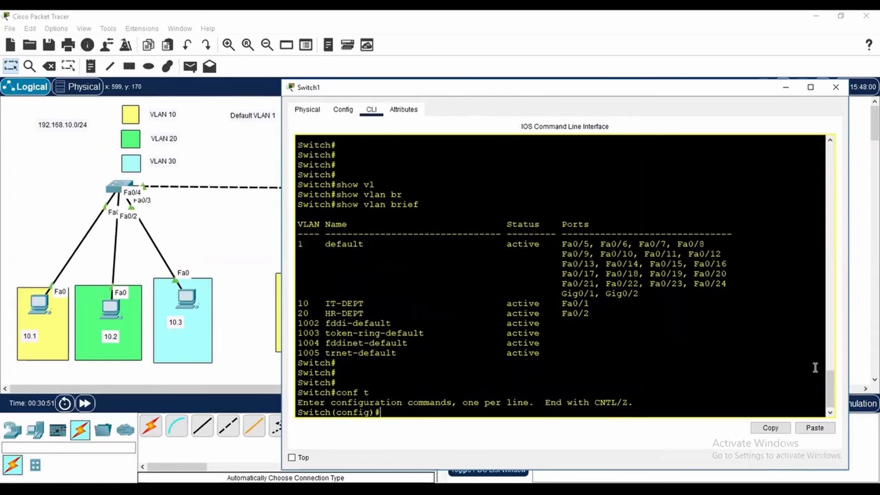
{"action": "type", "text": "vl"}
{"action": "key", "text": "Tab"}
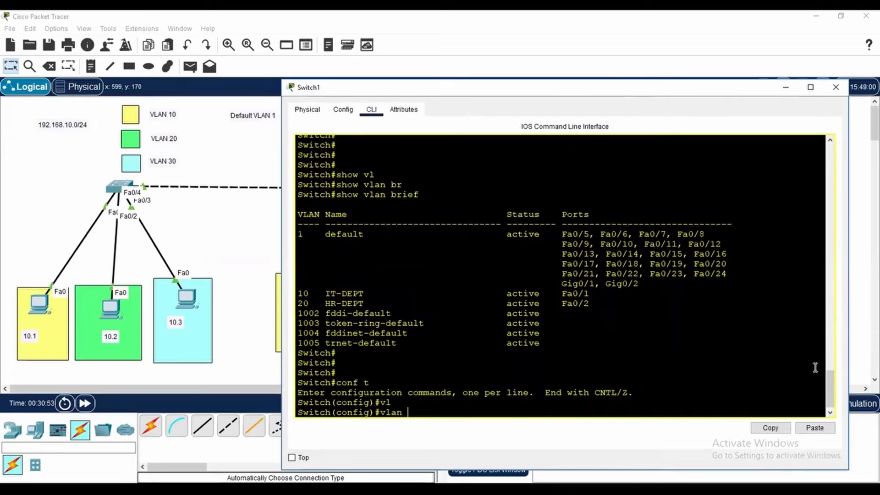
{"action": "type", "text": "30"}
{"action": "key", "text": "Return"}
Name Switch1's VLAN 30 AC-DEPT and leave configuration mode with end
{"action": "type", "text": "na"}
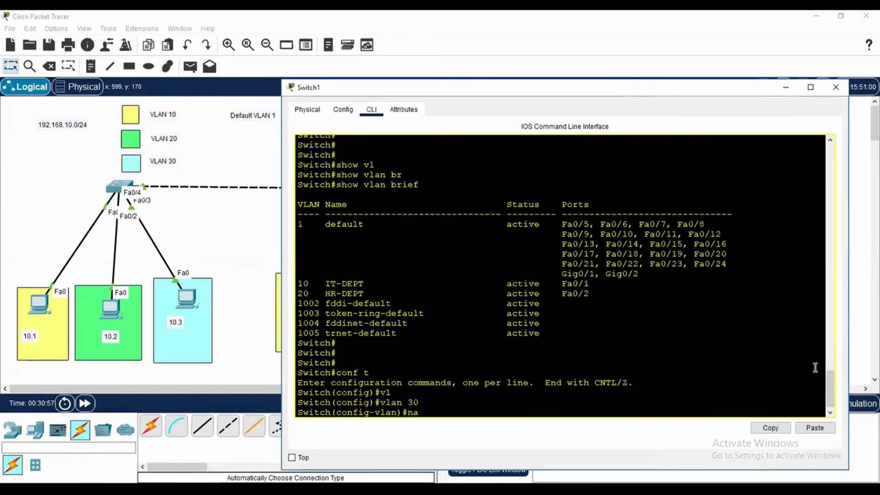
{"action": "key", "text": "Tab"}
{"action": "type", "text": "AC-DEPT"}
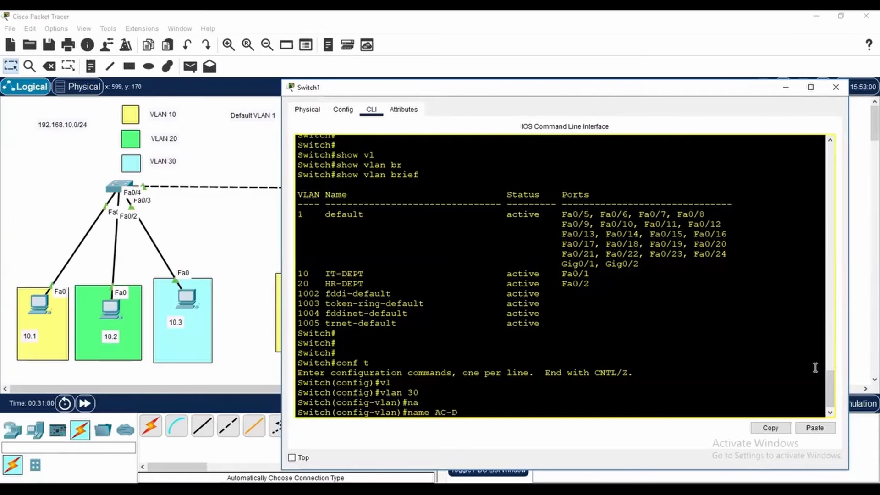
{"action": "key", "text": "Return"}
{"action": "type", "text": "end"}
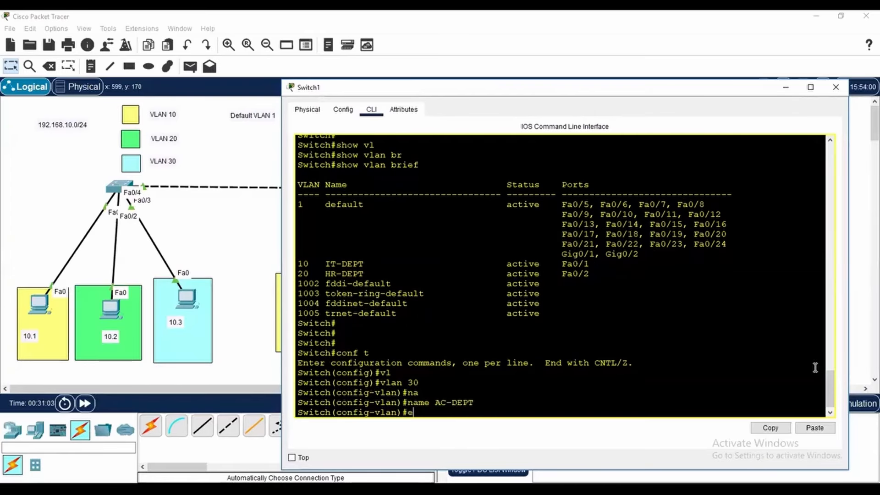
{"action": "key", "text": "Return"}
{"action": "key", "text": "Return"}
{"action": "key", "text": "Return"}
{"action": "key", "text": "Return"}
List Switch1's VLANs with show vlan brief and examine the name, status and ports of the VLAN 30 entry
{"action": "type", "text": "show "}
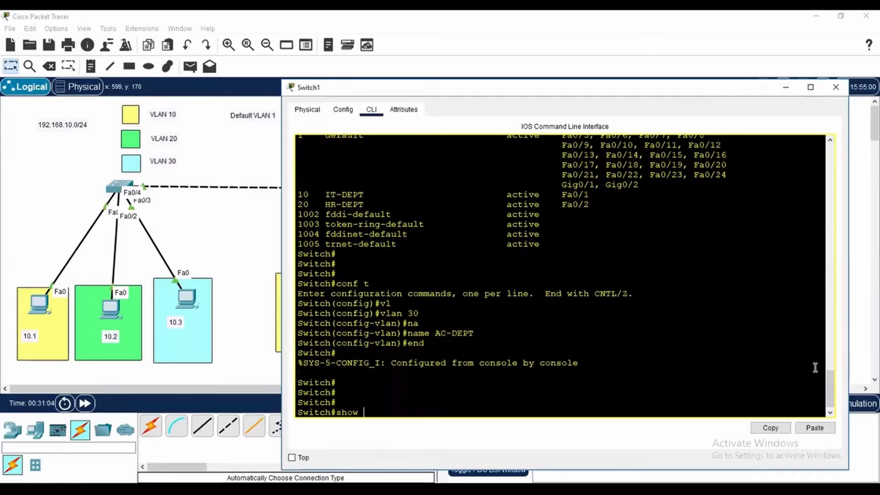
{"action": "type", "text": "vl"}
{"action": "key", "text": "Tab"}
{"action": "type", "text": "br"}
{"action": "key", "text": "Tab"}
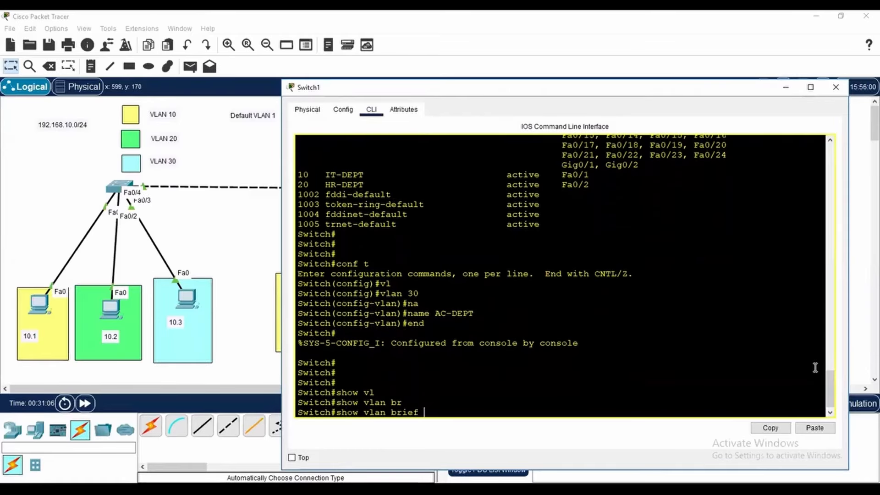
{"action": "key", "text": "Return"}
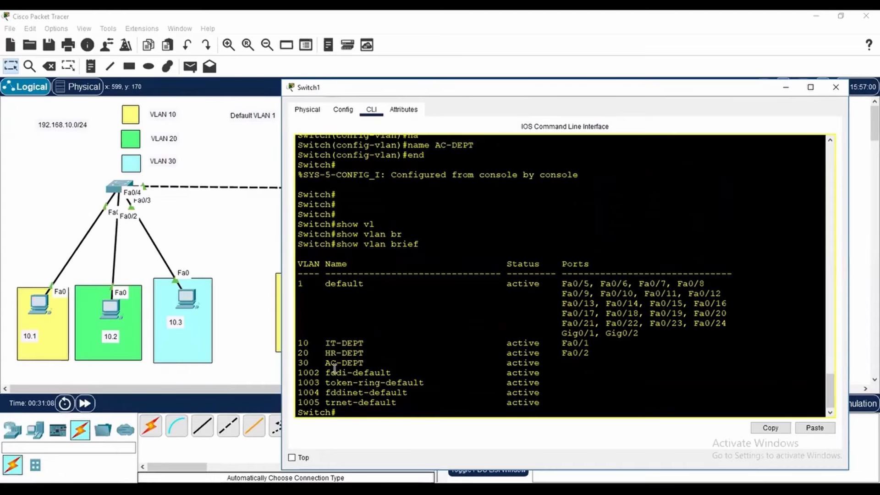
{"action": "left_click_drag", "start_coordinate": [314, 363], "coordinate": [389, 372]}
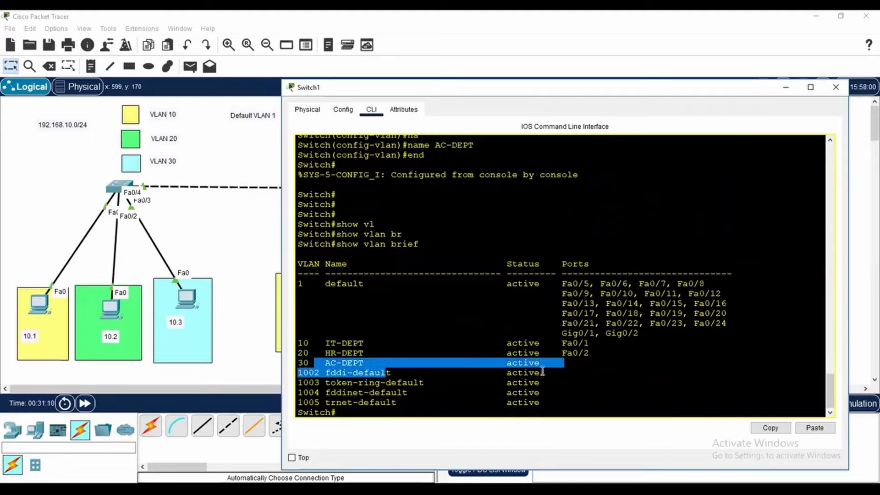
{"action": "left_click_drag", "start_coordinate": [512, 373], "coordinate": [523, 372]}
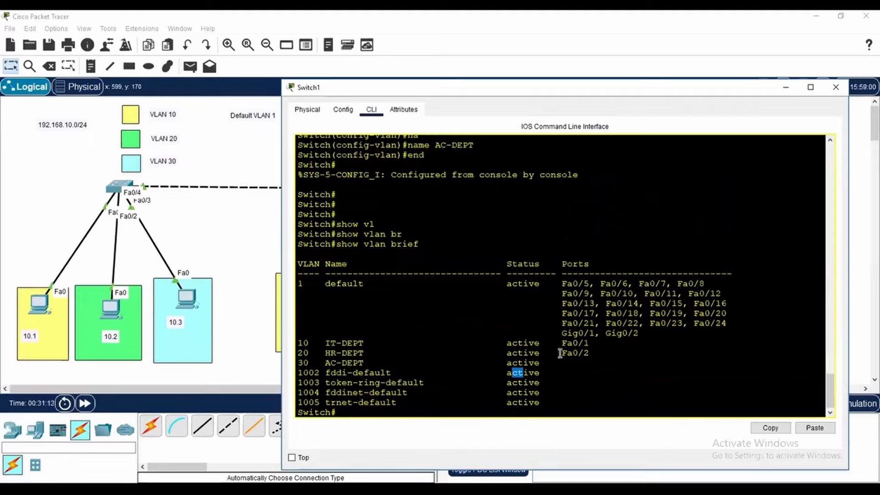
{"action": "left_click_drag", "start_coordinate": [555, 363], "coordinate": [561, 363]}
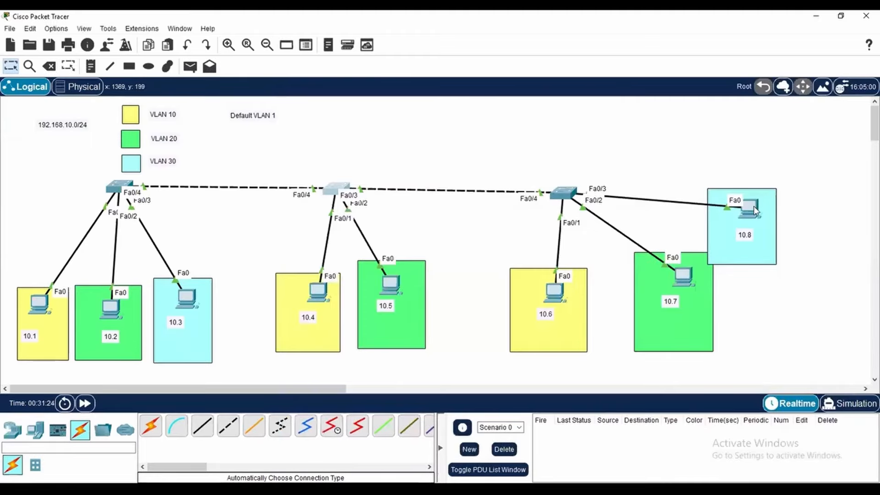
Repeat the ping to 192.168.10.3 from the command prompt of the VLAN 30 PC labelled 10.8, and close its window
{"action": "left_click", "coordinate": [766, 204]}
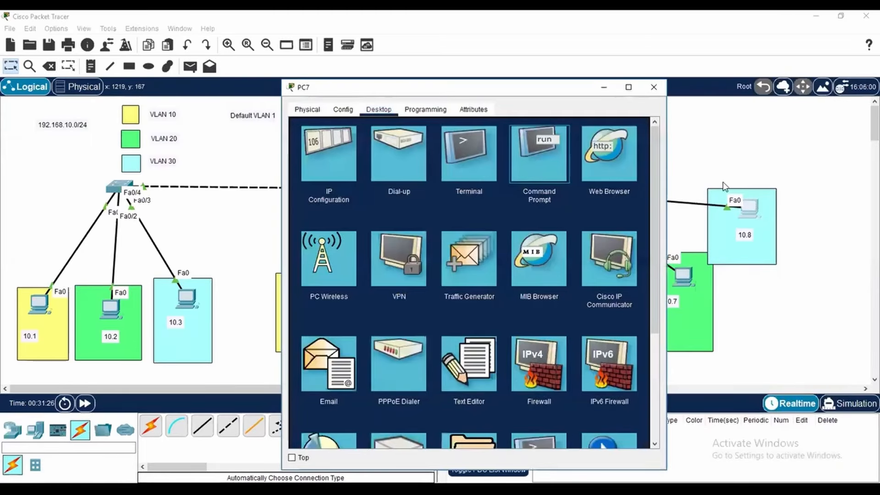
{"action": "left_click", "coordinate": [540, 153]}
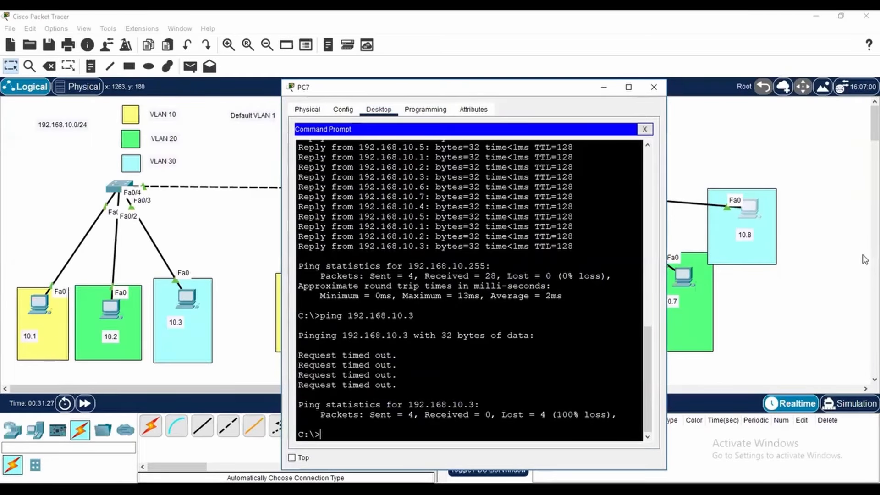
{"action": "key", "text": "Up"}
{"action": "key", "text": "Return"}
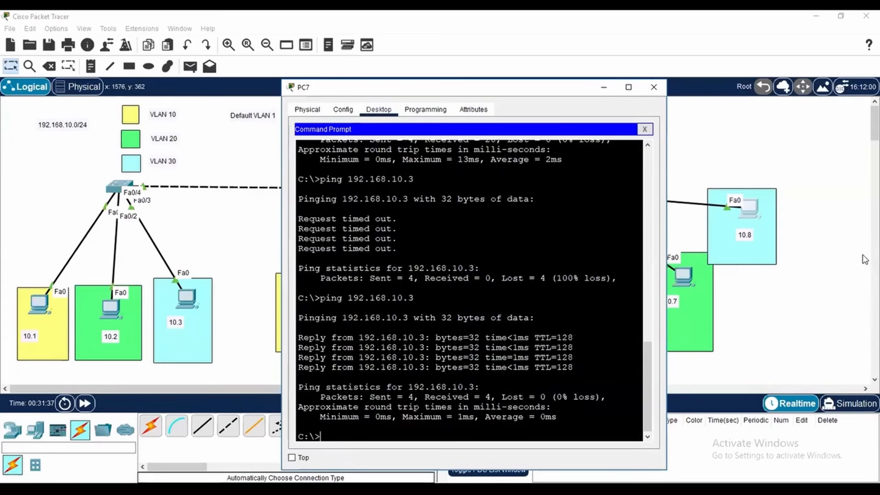
{"action": "left_click", "coordinate": [653, 87]}
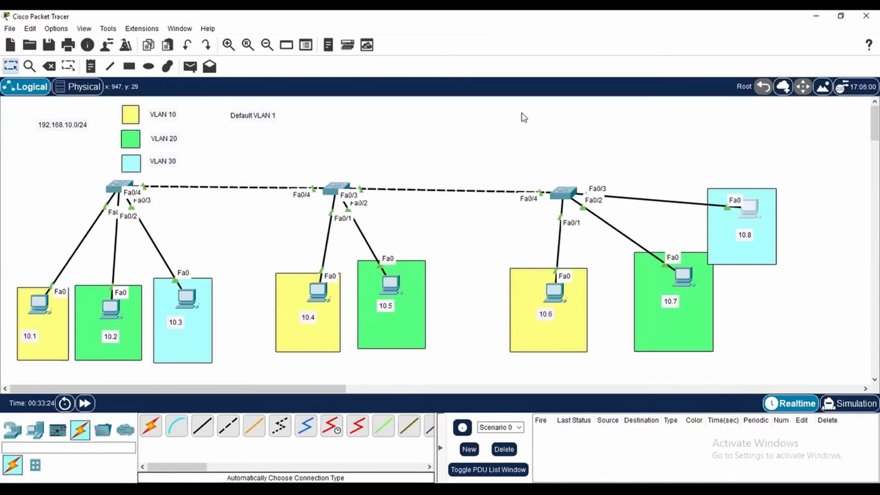
Ping the broadcast address 192.168.10.255 from the command prompt of the VLAN 10 PC labelled 10.6, and close its window
{"action": "left_click", "coordinate": [555, 292]}
{"action": "left_click", "coordinate": [541, 161]}
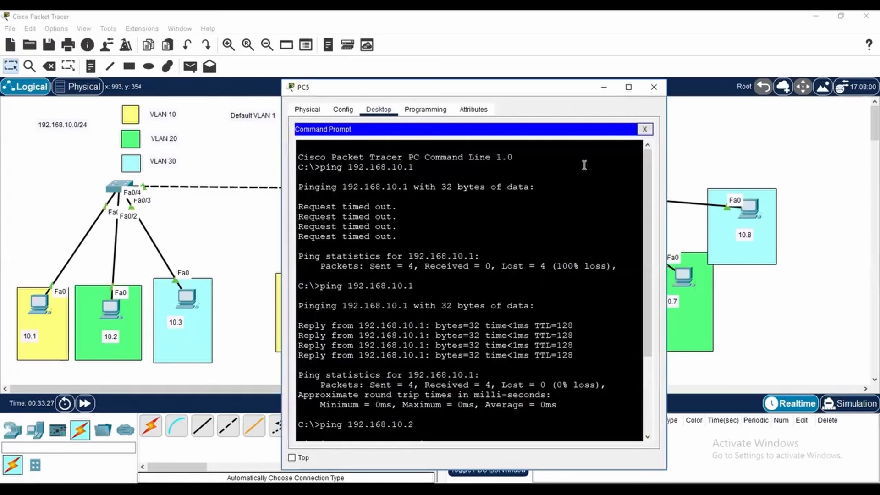
{"action": "scroll", "coordinate": [584, 164], "scroll_direction": "down", "scroll_amount": 3}
{"action": "type", "text": "255"}
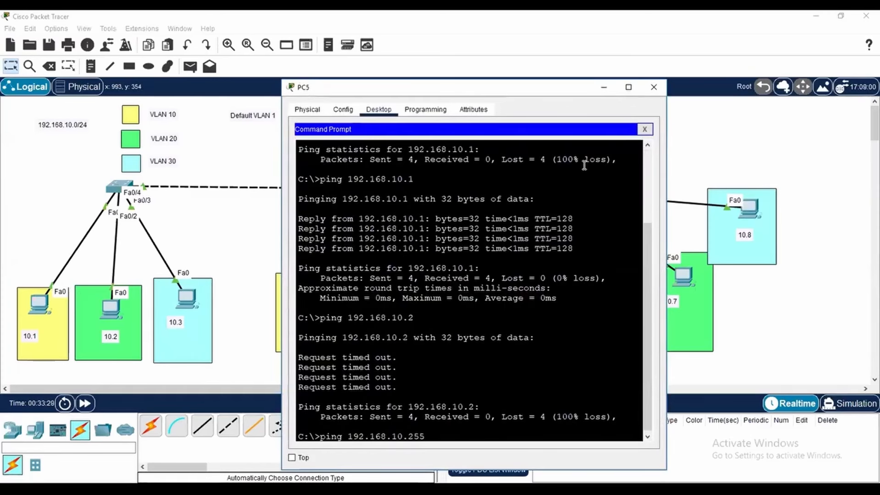
{"action": "key", "text": "Return"}
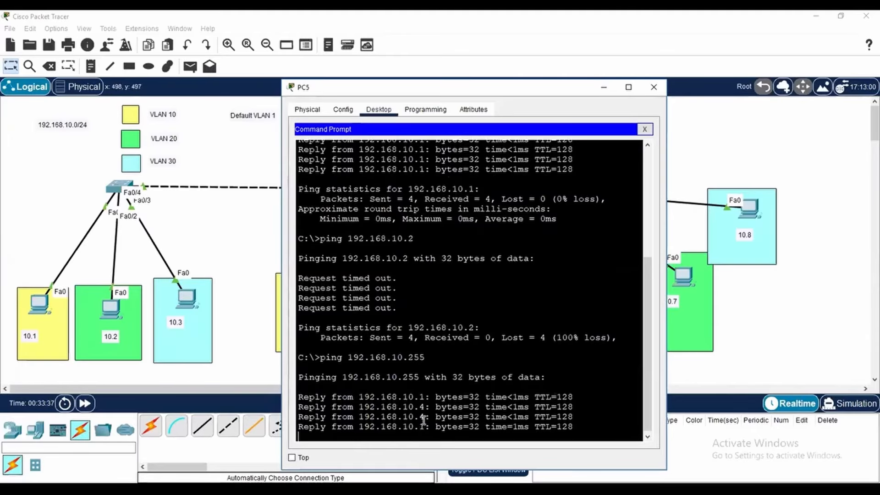
{"action": "left_click", "coordinate": [653, 87]}
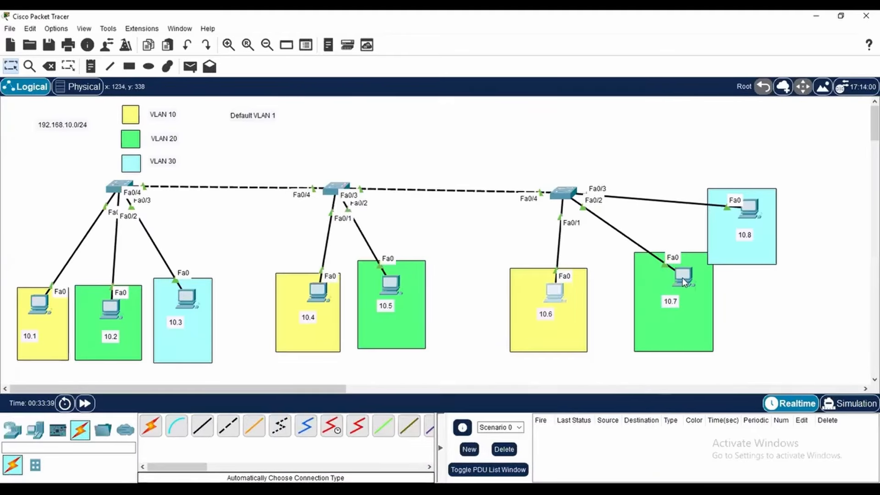
Ping the broadcast address 192.168.10.255 from the command prompt of the VLAN 20 PC labelled 10.7
{"action": "left_click", "coordinate": [682, 277]}
{"action": "left_click", "coordinate": [540, 160]}
{"action": "type", "text": "ping 192.168.10.255"}
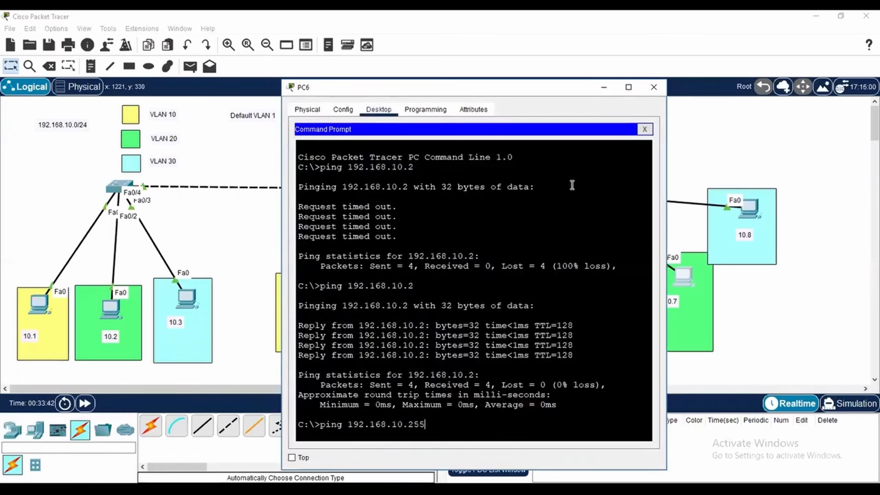
{"action": "key", "text": "Return"}
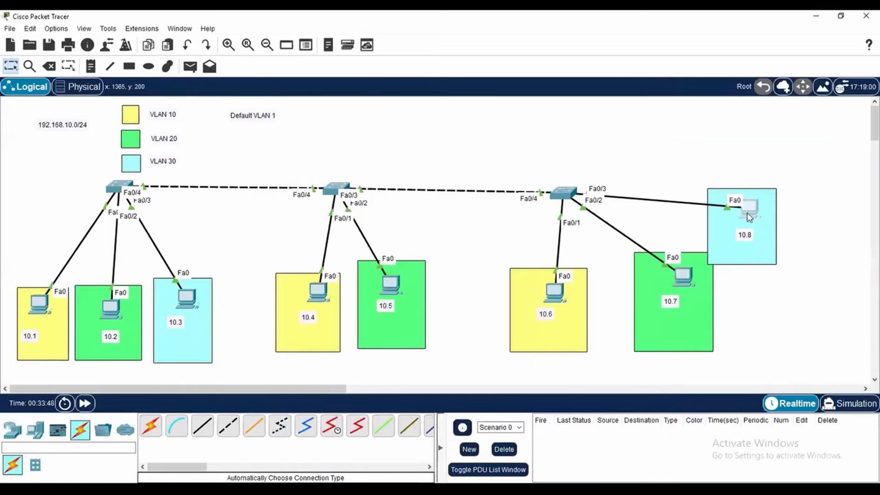
Ping the broadcast address 192.168.10.255 from the command prompt of the VLAN 30 PC labelled 10.8, and close its window
{"action": "left_click", "coordinate": [747, 213]}
{"action": "left_click", "coordinate": [546, 151]}
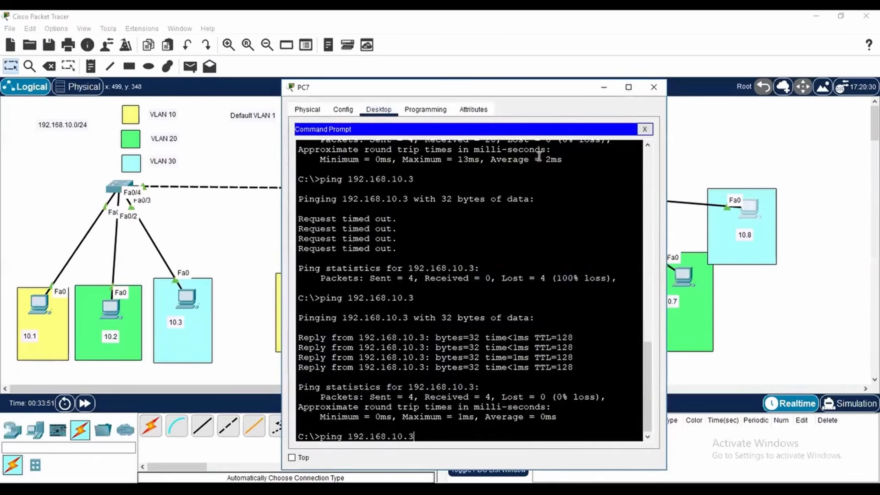
{"action": "key", "text": "BackSpace"}
{"action": "type", "text": "255"}
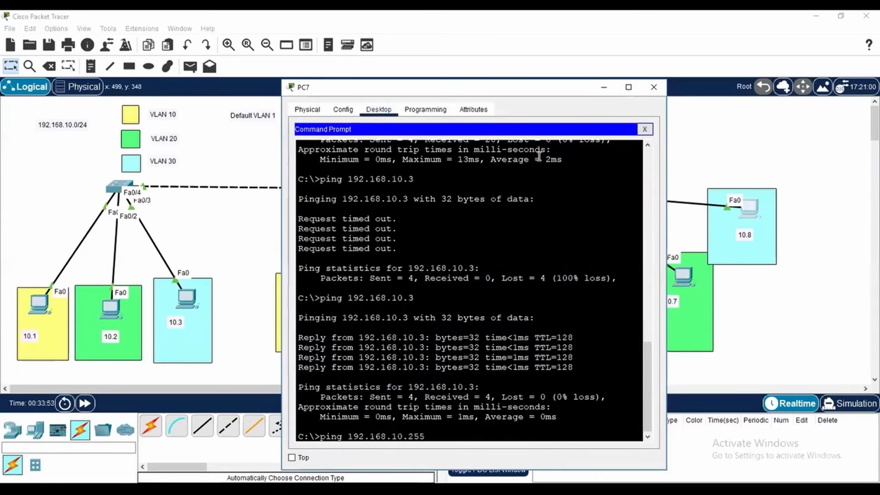
{"action": "key", "text": "Return"}
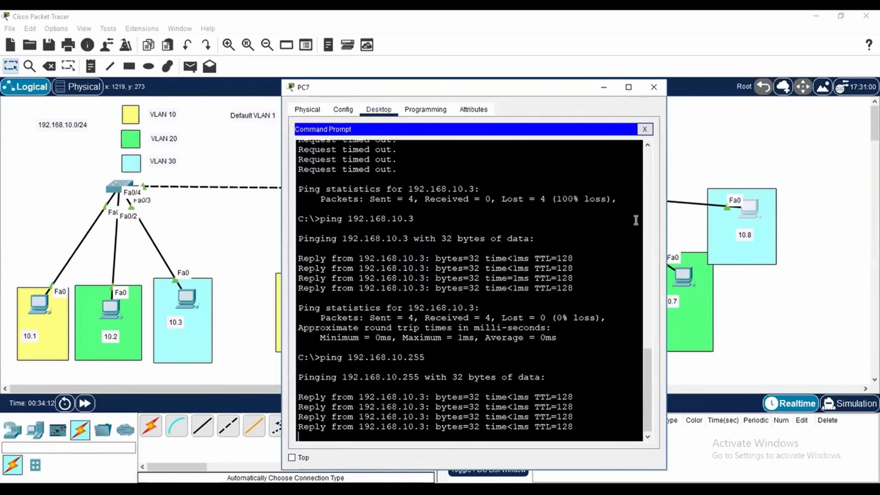
{"action": "left_click", "coordinate": [660, 90]}
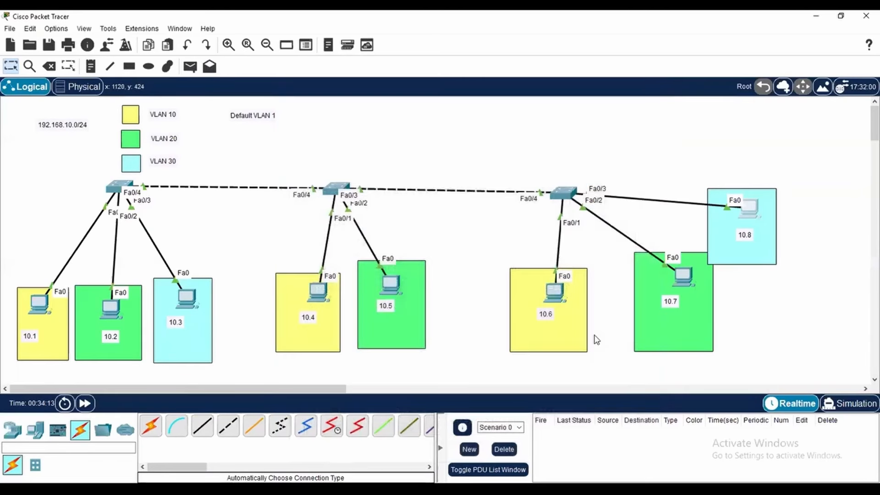